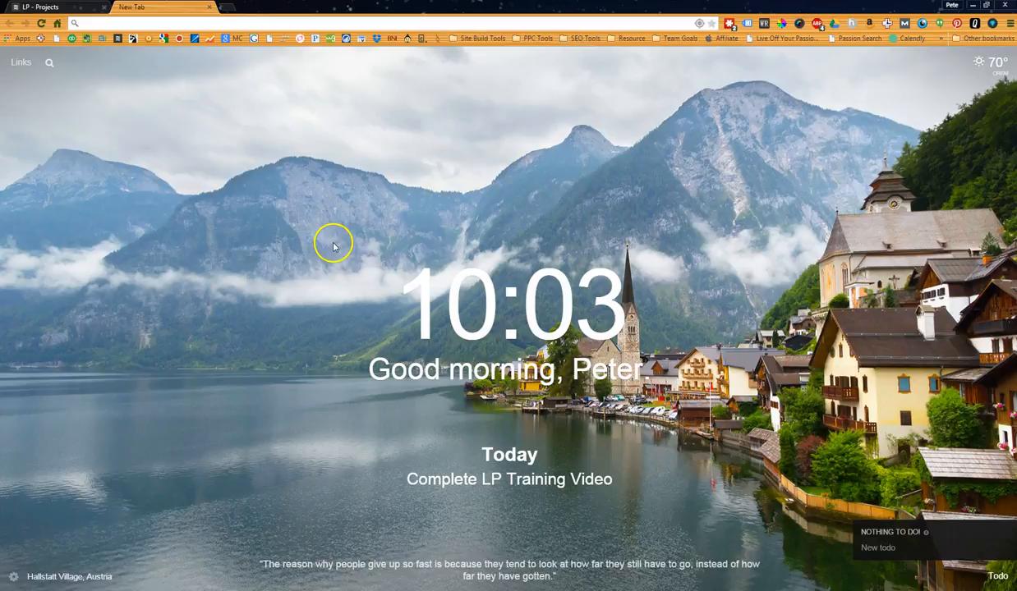
# Reload the LiquidPlanner Projects view and collapse the Monthly Priorities, ASAP, Client, Sales and Marketing Coordinators packages.
pyautogui.click(41, 7)
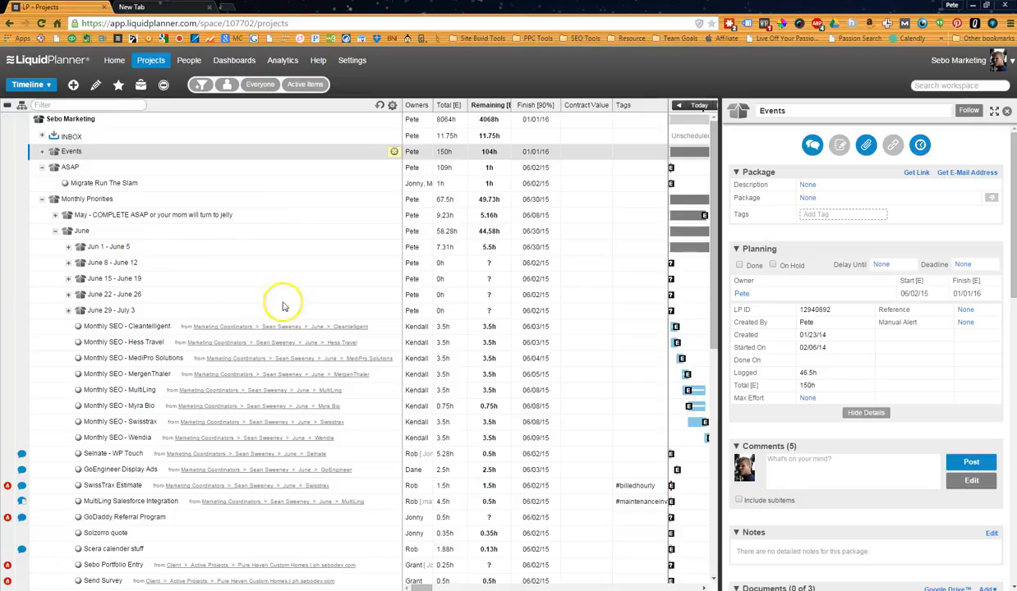
pyautogui.click(150, 62)
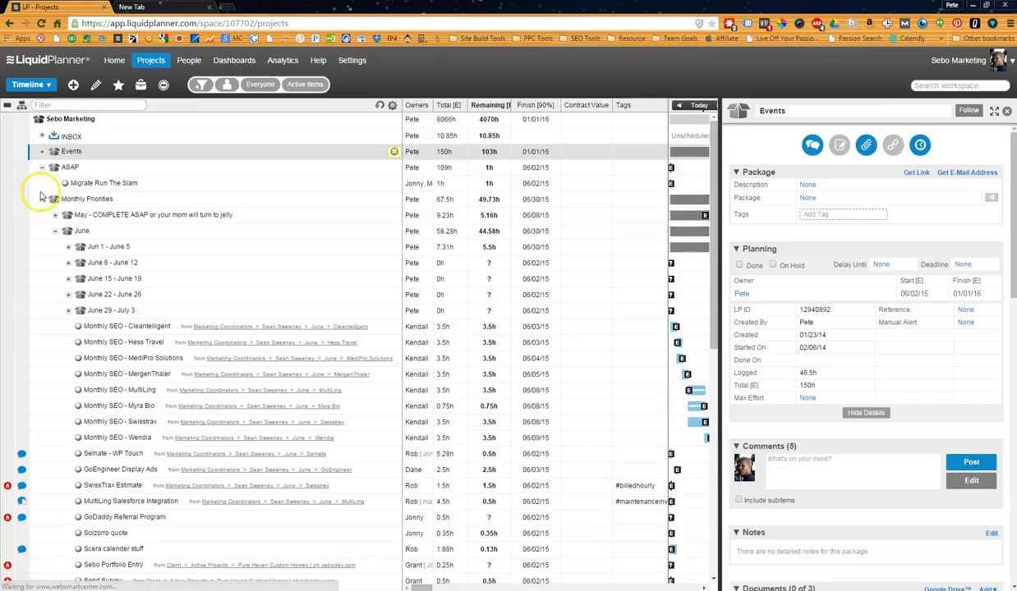
pyautogui.click(41, 199)
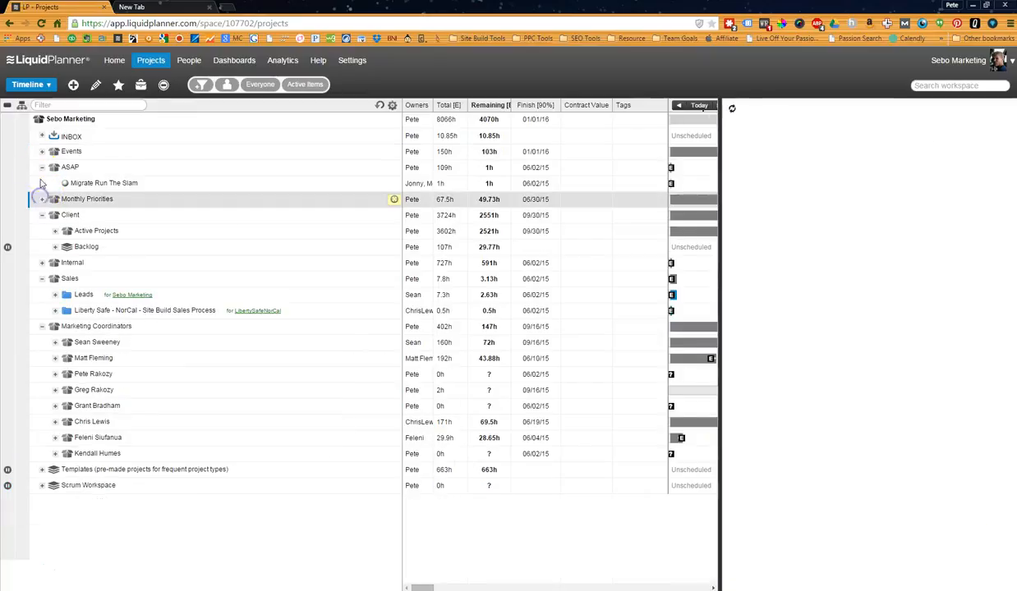
pyautogui.click(42, 167)
pyautogui.click(42, 199)
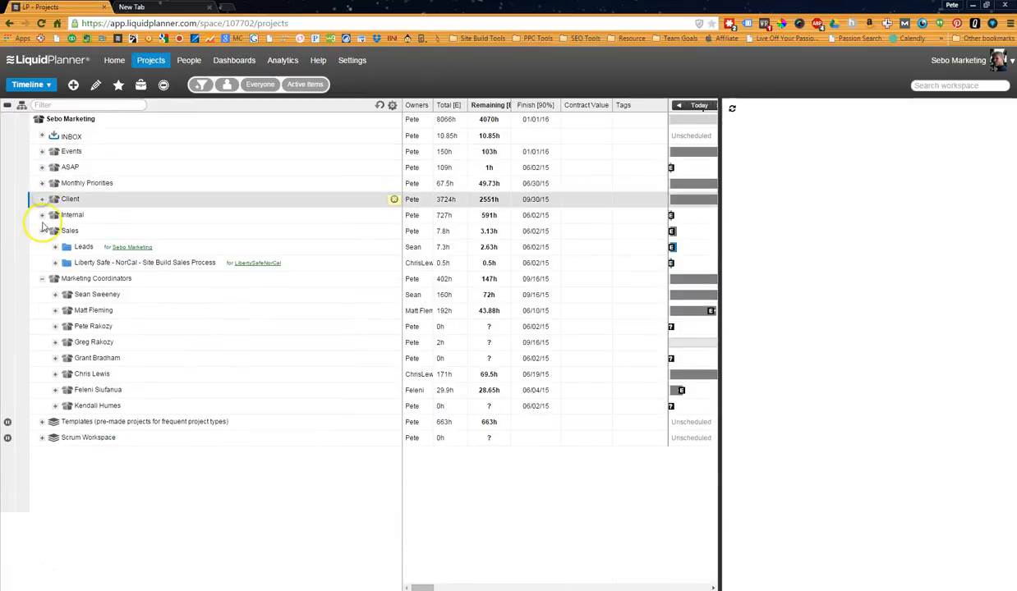
pyautogui.click(42, 231)
pyautogui.click(42, 247)
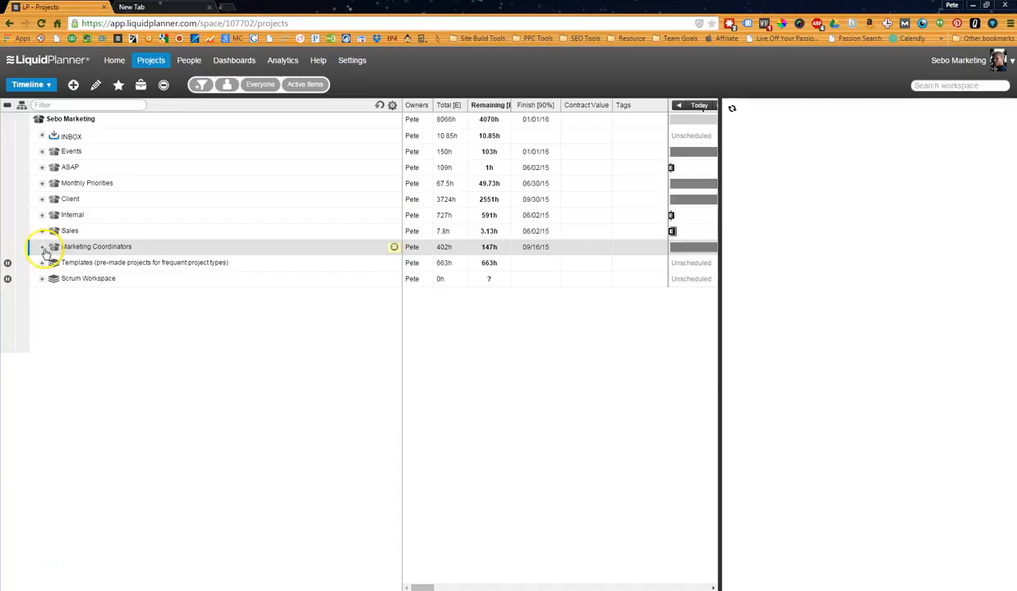
# Show the details of the Marketing Coordinators package and of the Events package.
pyautogui.click(134, 250)
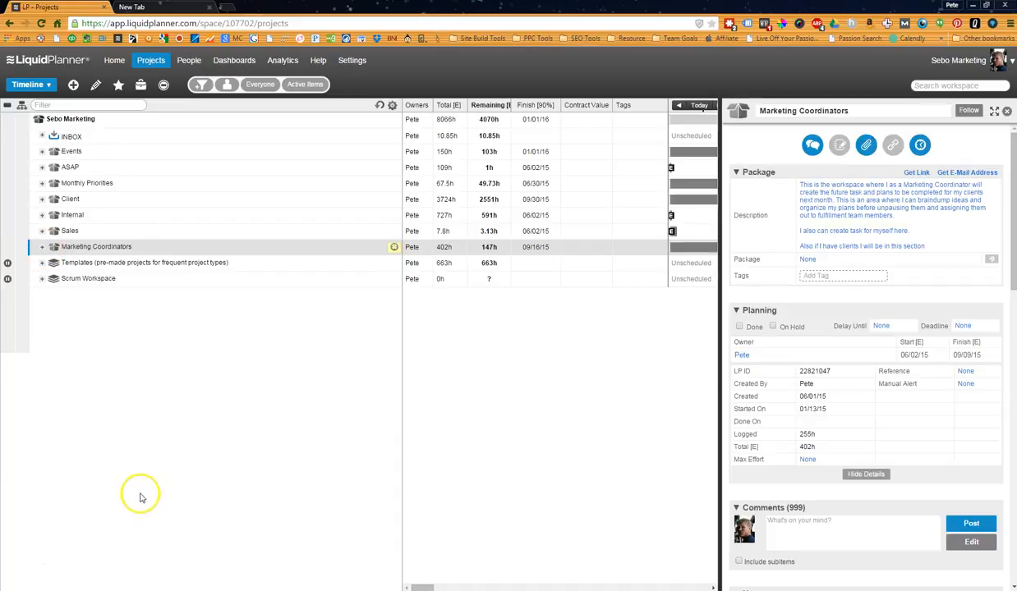
pyautogui.click(230, 376)
pyautogui.click(84, 154)
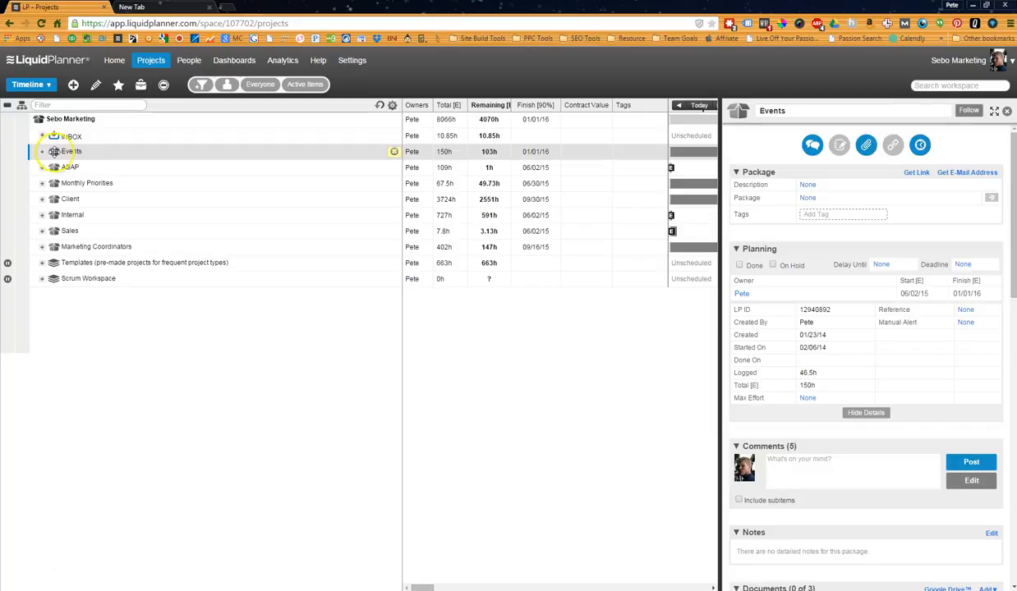
# Expand the Events package and delete its Jumping event.
pyautogui.click(42, 155)
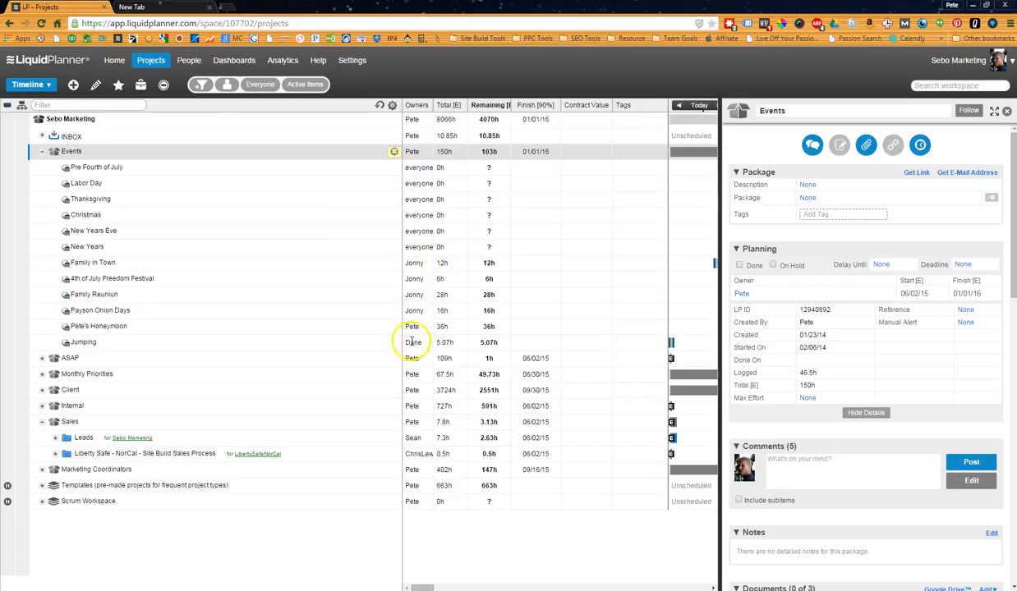
pyautogui.rightClick(156, 343)
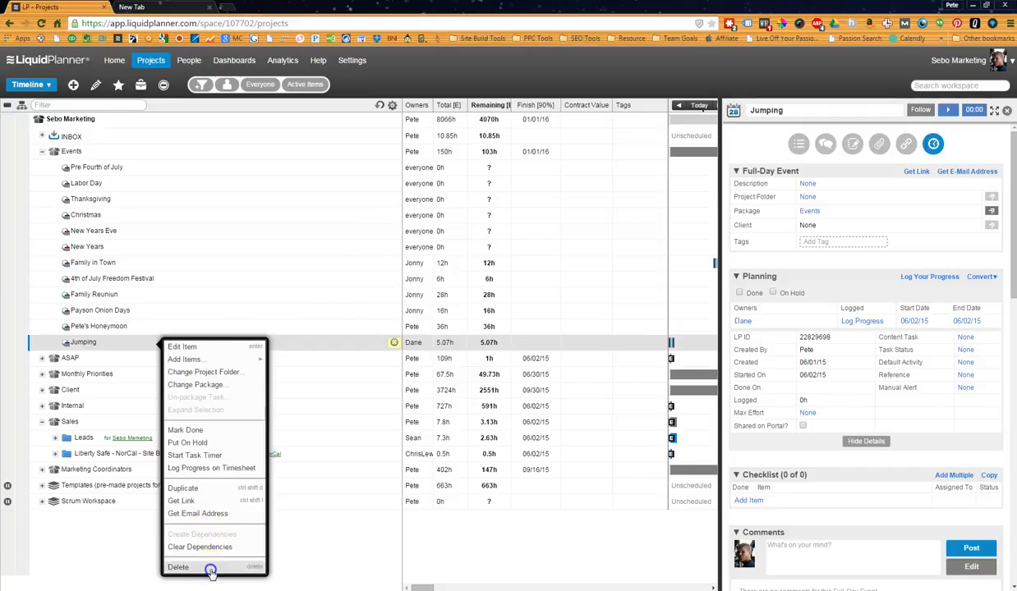
pyautogui.click(205, 566)
pyautogui.click(588, 341)
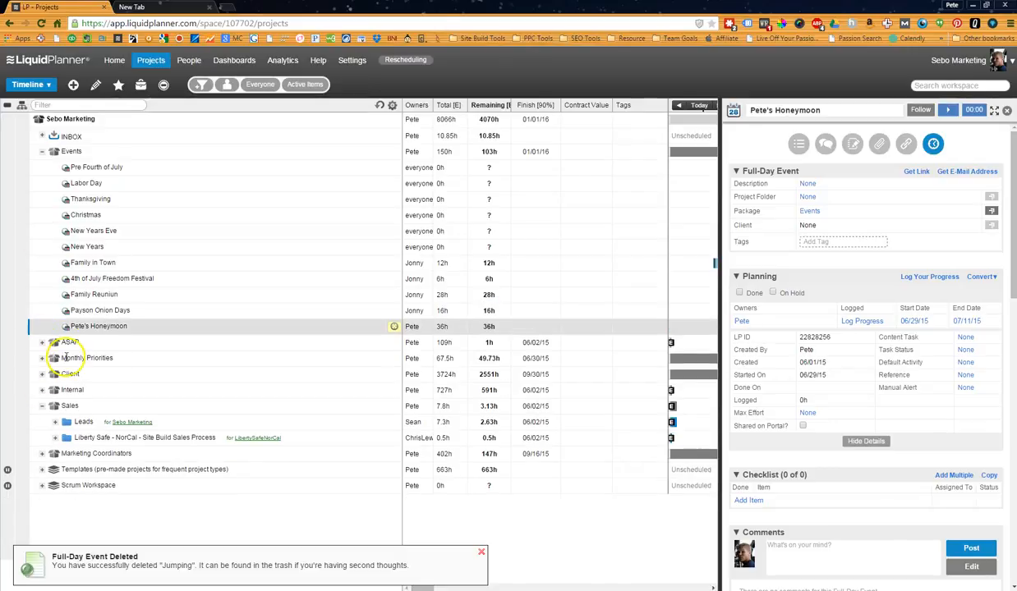
# Collapse the Events package and show the details of the Monthly Priorities and Client packages.
pyautogui.click(42, 152)
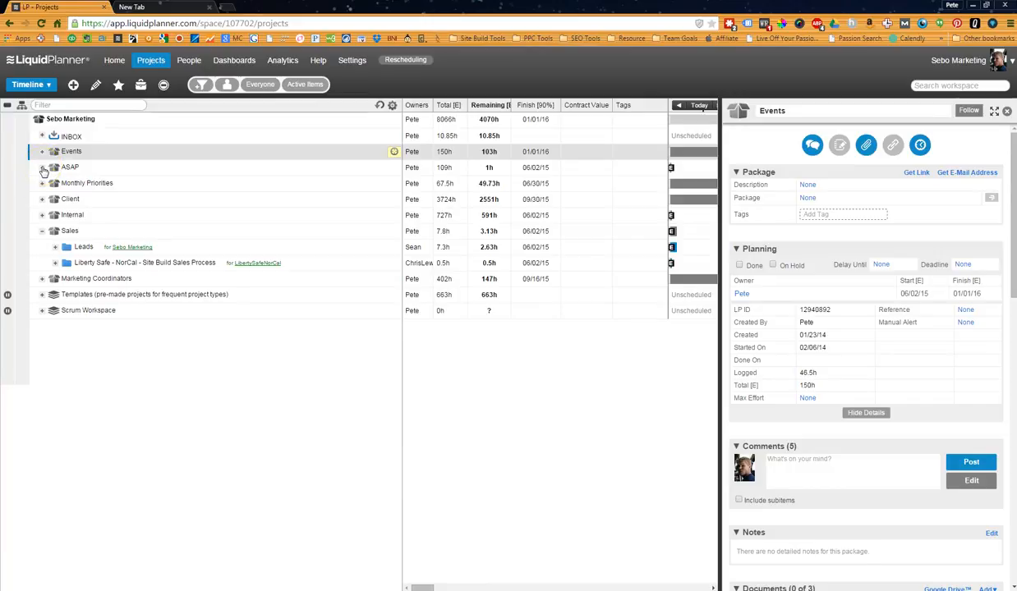
pyautogui.click(37, 187)
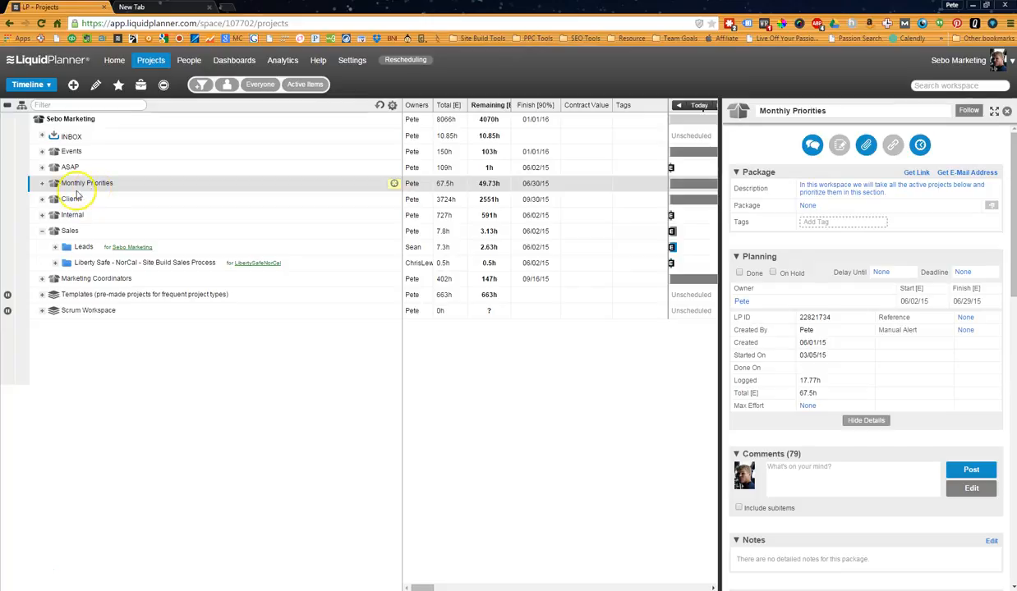
pyautogui.click(53, 200)
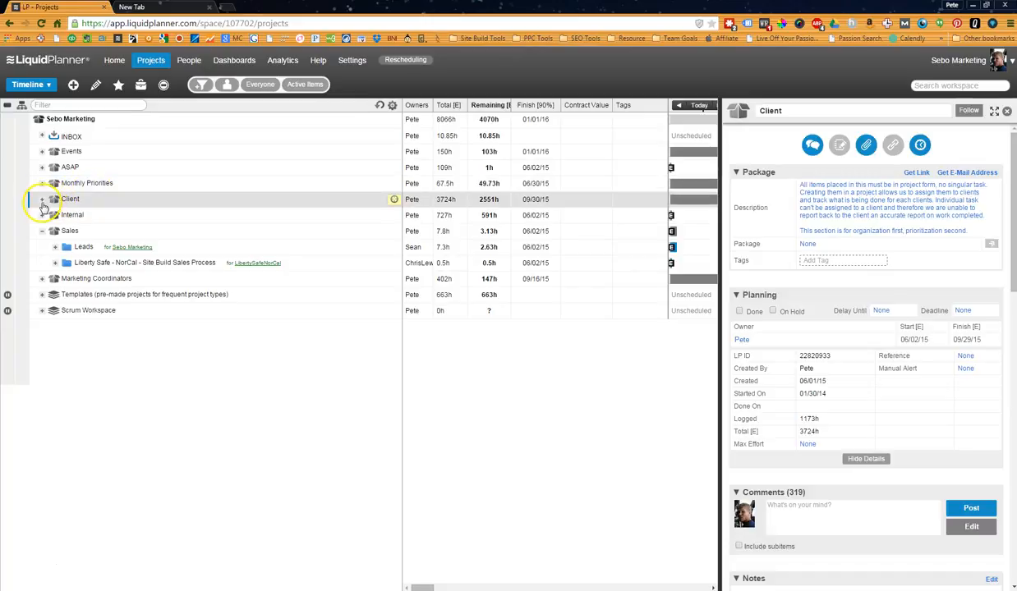
# Collapse the Sales package and expand Client down to the project list inside Active Projects.
pyautogui.click(42, 202)
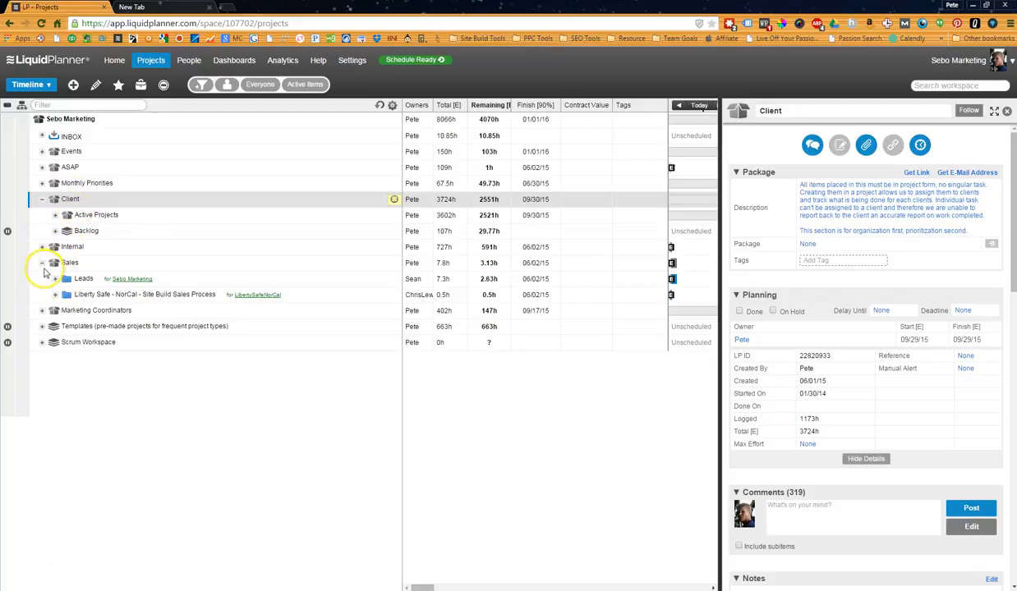
pyautogui.click(42, 263)
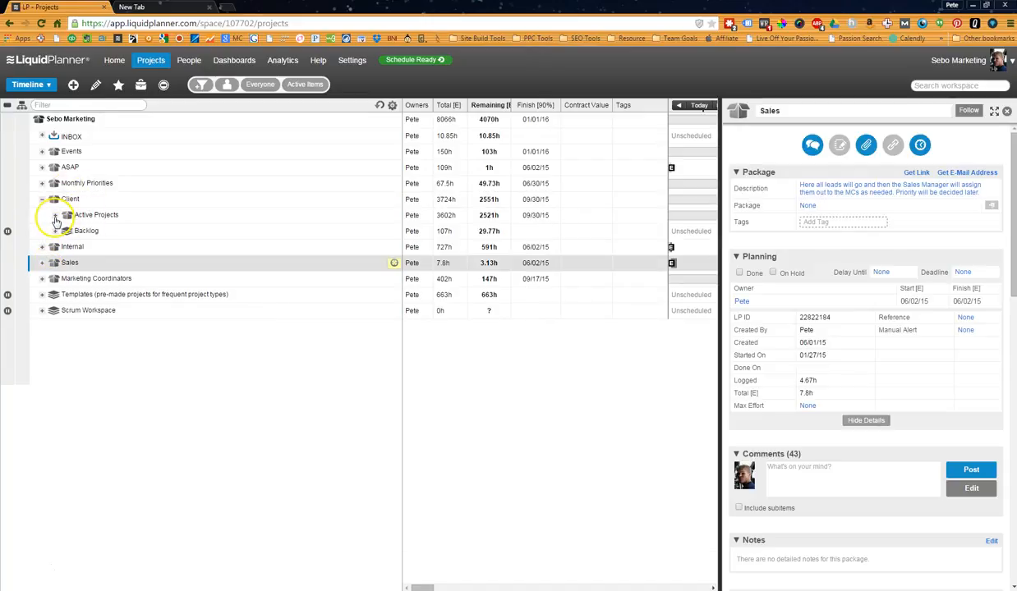
pyautogui.click(55, 217)
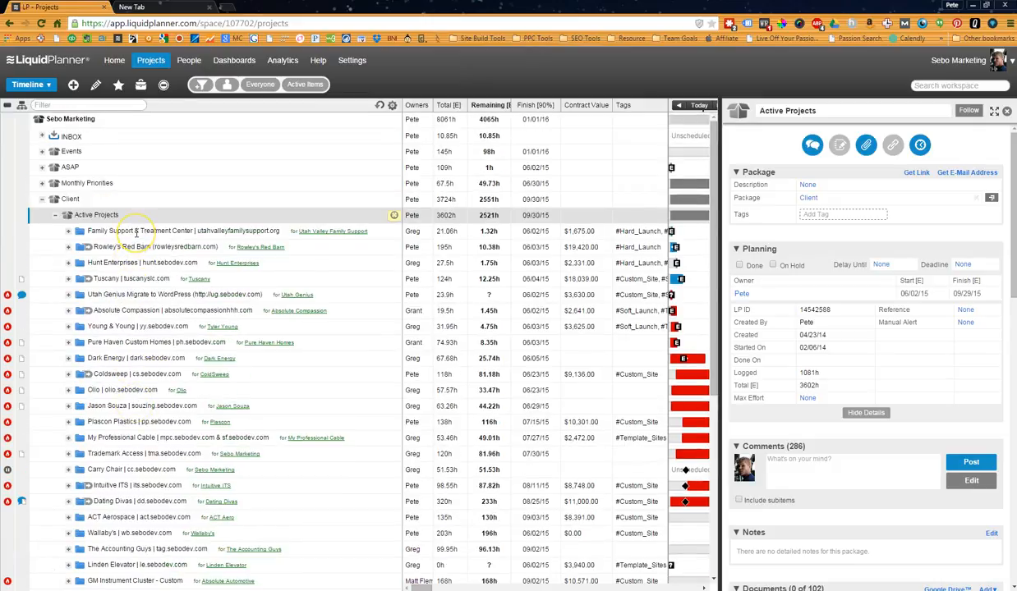
pyautogui.scroll(-5, 156, 386)
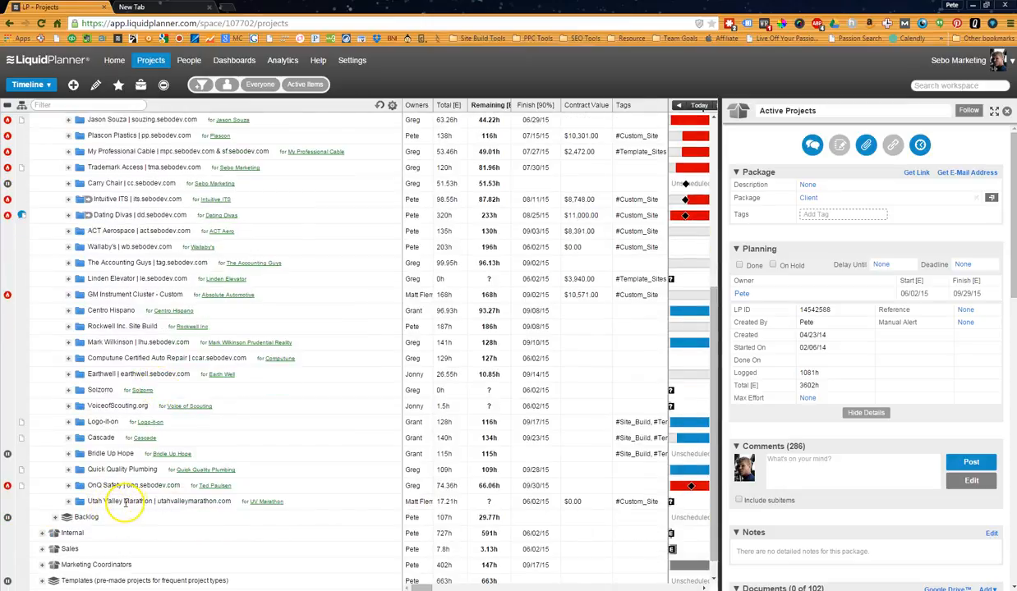
pyautogui.scroll(5, 125, 501)
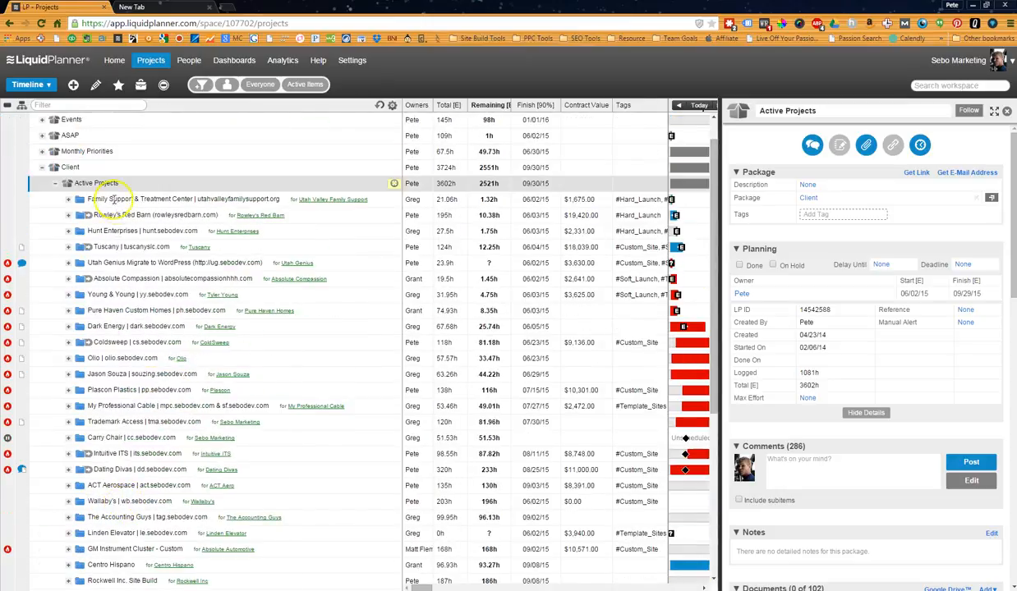
pyautogui.scroll(-5, 141, 408)
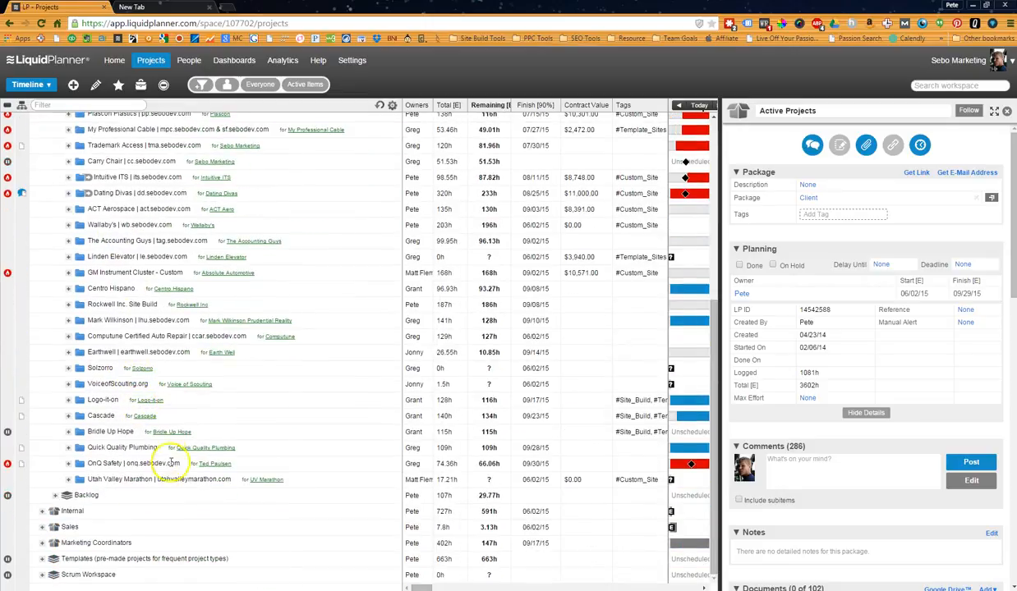
pyautogui.scroll(5, 205, 422)
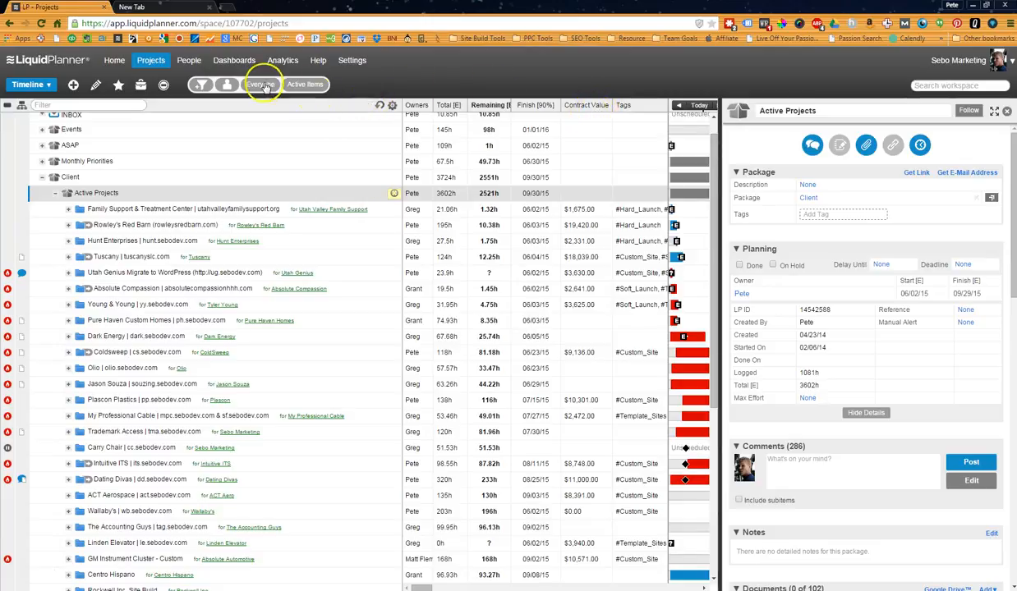
# Customize the project list's columns to include Story Points.
pyautogui.click(391, 108)
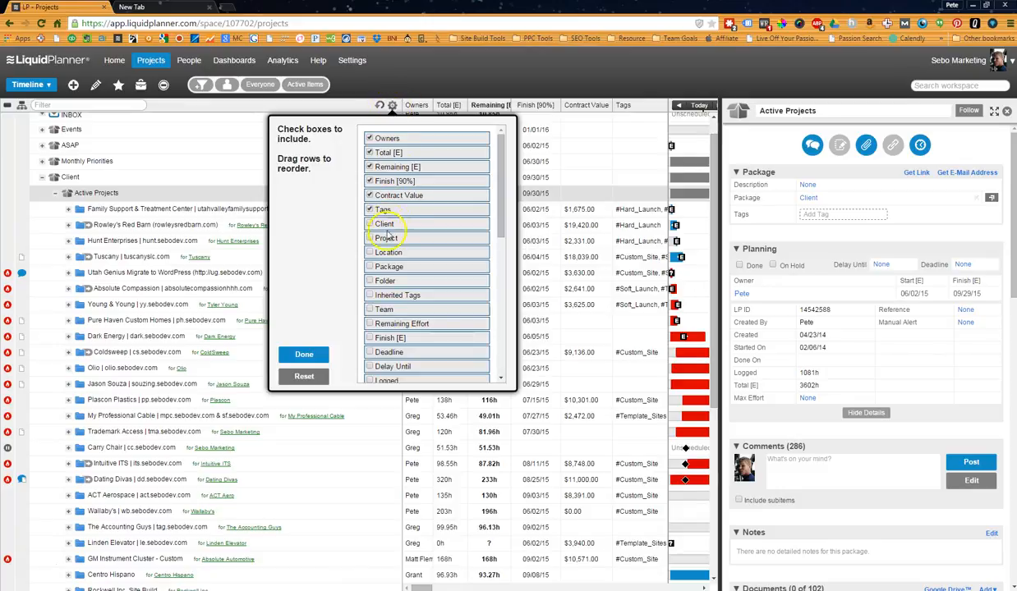
pyautogui.scroll(-5, 392, 322)
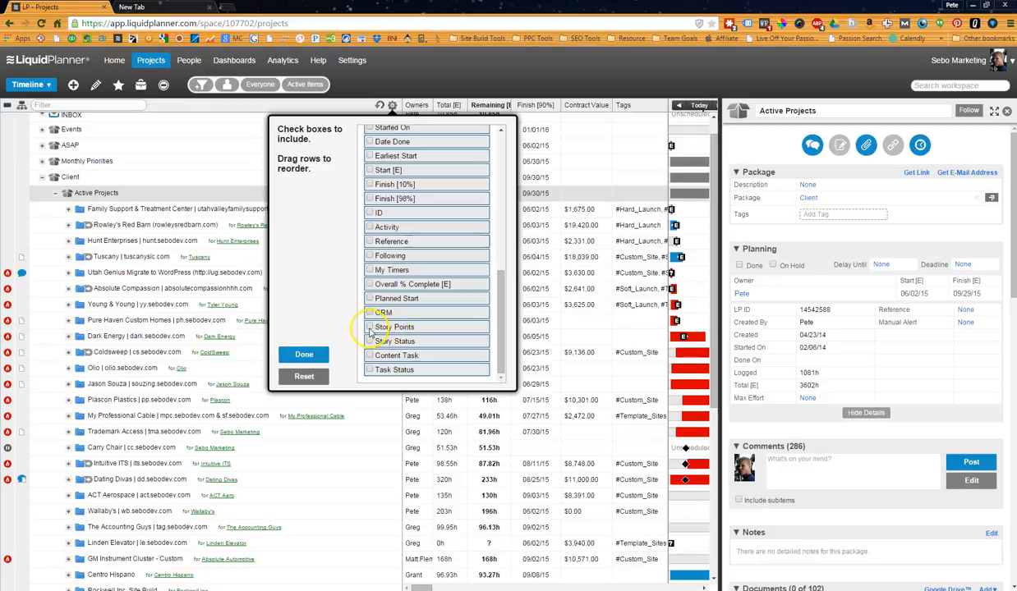
pyautogui.scroll(5, 386, 326)
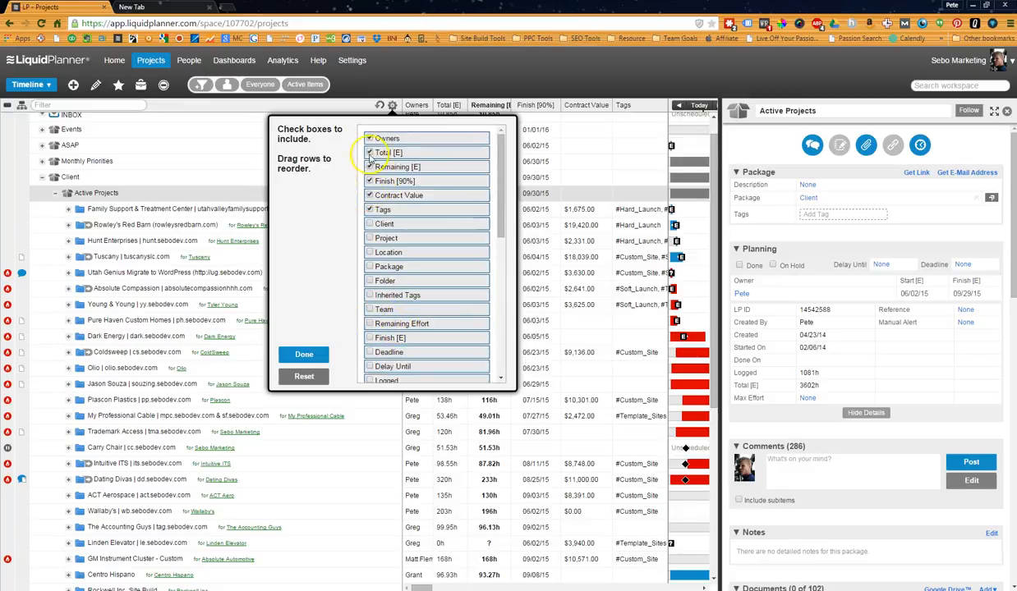
pyautogui.click(328, 359)
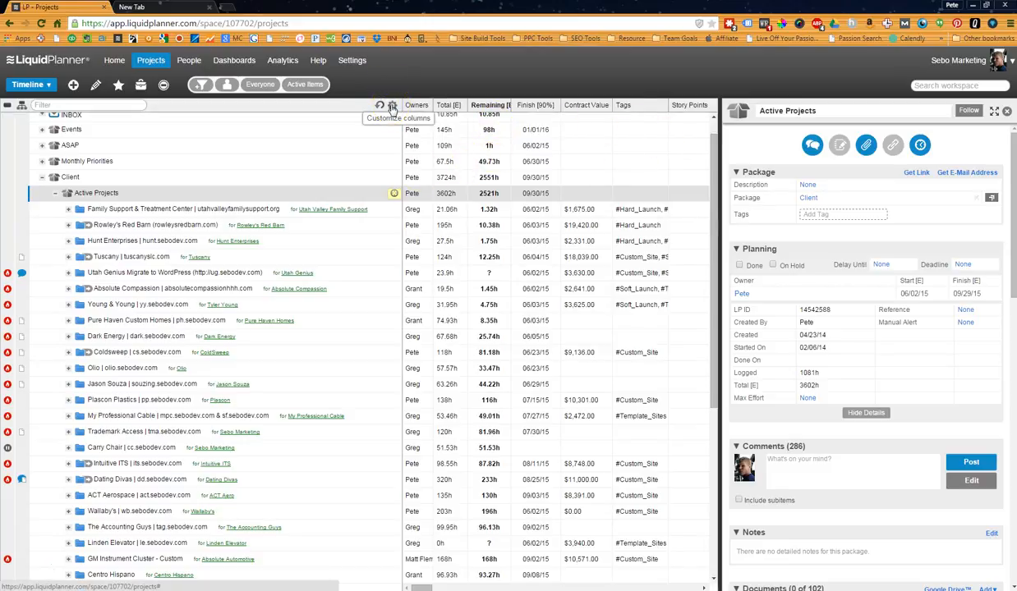
# Examine the full list of client projects in Active Projects and how they are ordered.
pyautogui.scroll(-3, 215, 238)
pyautogui.scroll(4, 154, 216)
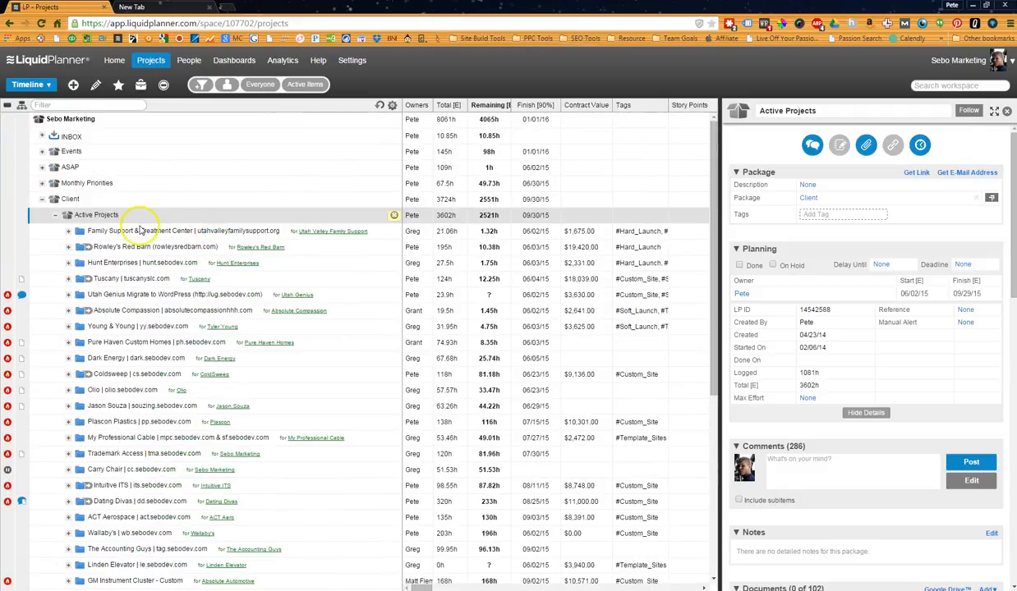
pyautogui.scroll(-9, 141, 247)
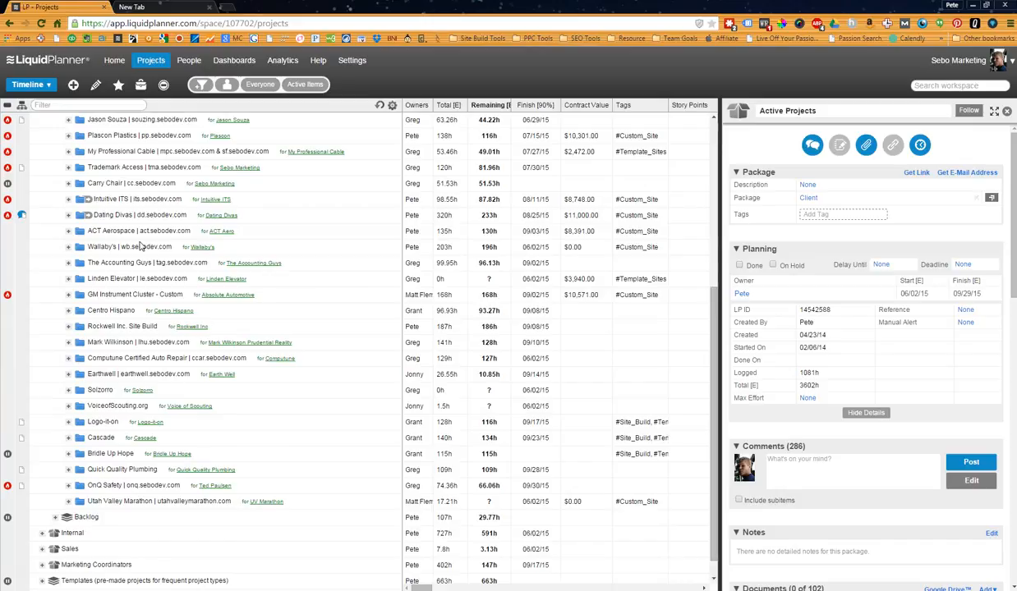
pyautogui.scroll(5, 140, 245)
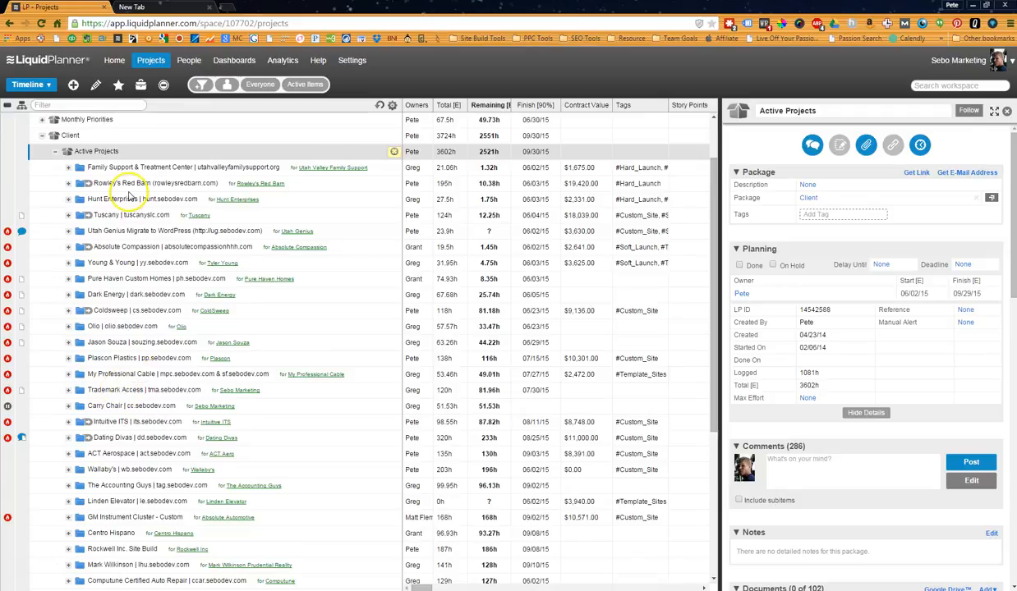
pyautogui.scroll(-3, 136, 296)
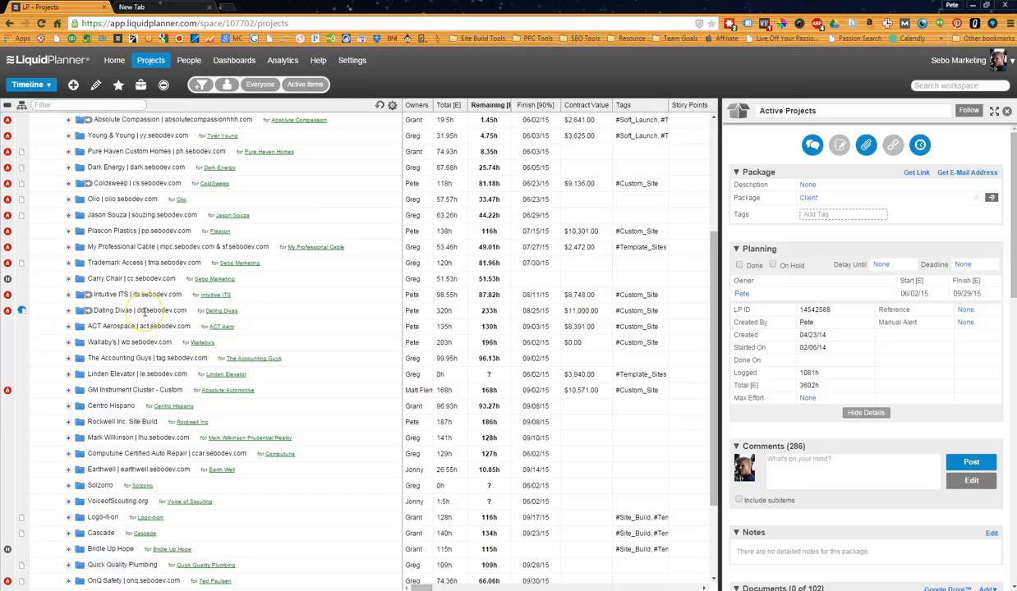
pyautogui.scroll(5, 144, 310)
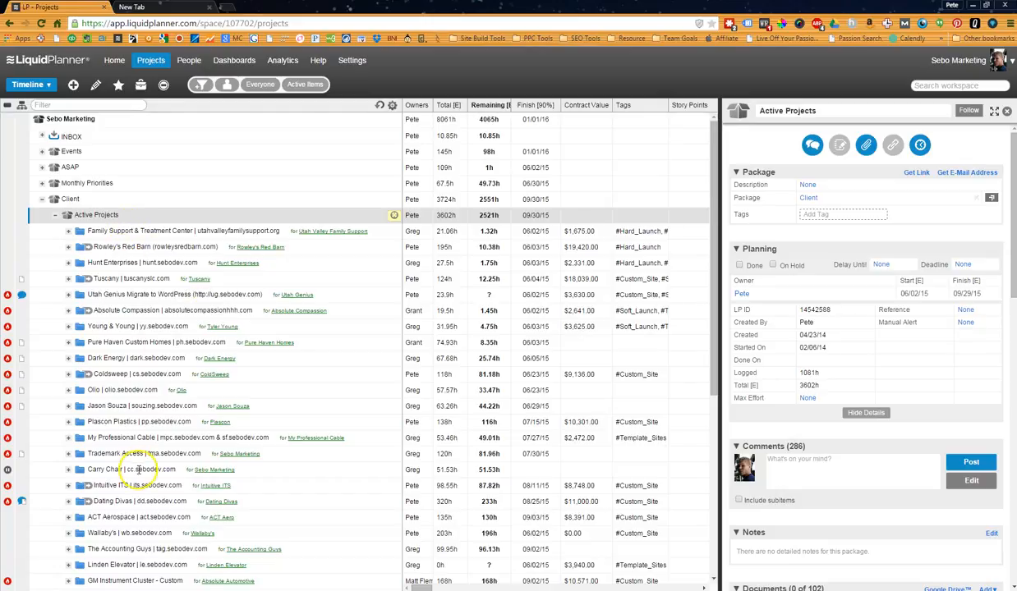
pyautogui.scroll(-1, 138, 470)
pyautogui.scroll(-2, 138, 470)
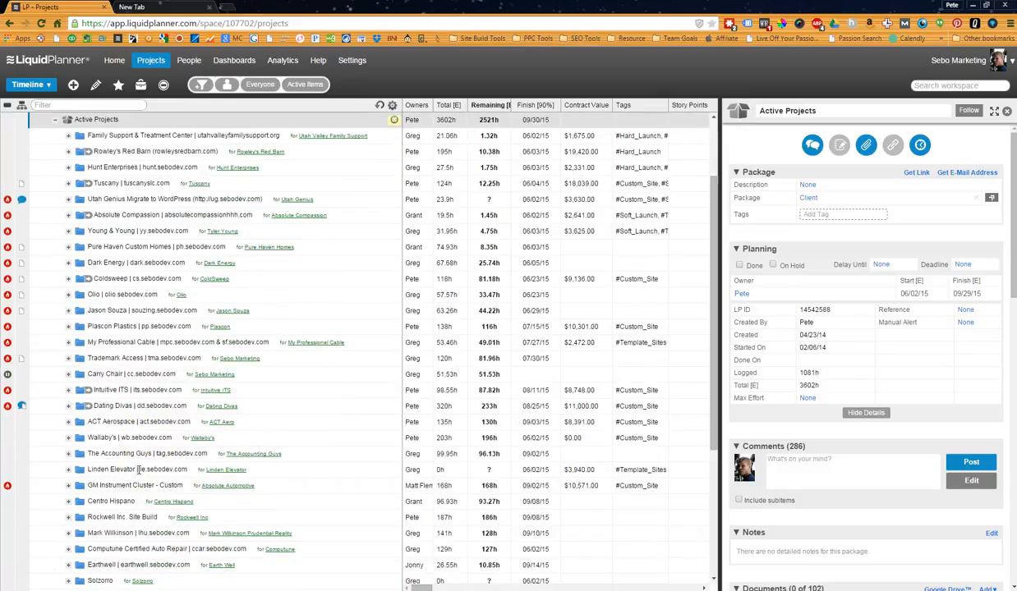
pyautogui.scroll(3, 177, 452)
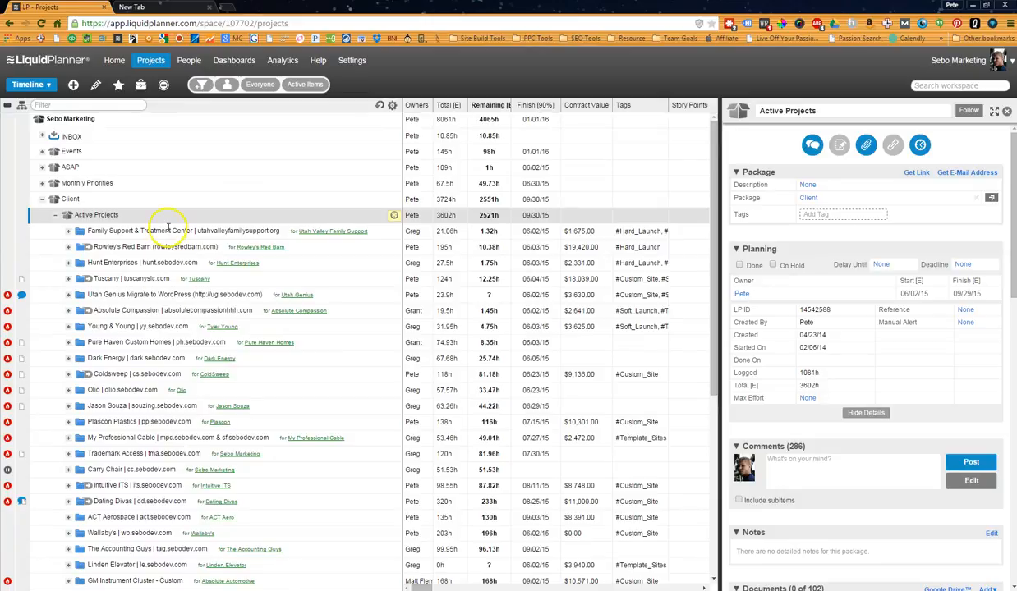
pyautogui.scroll(-10, 171, 419)
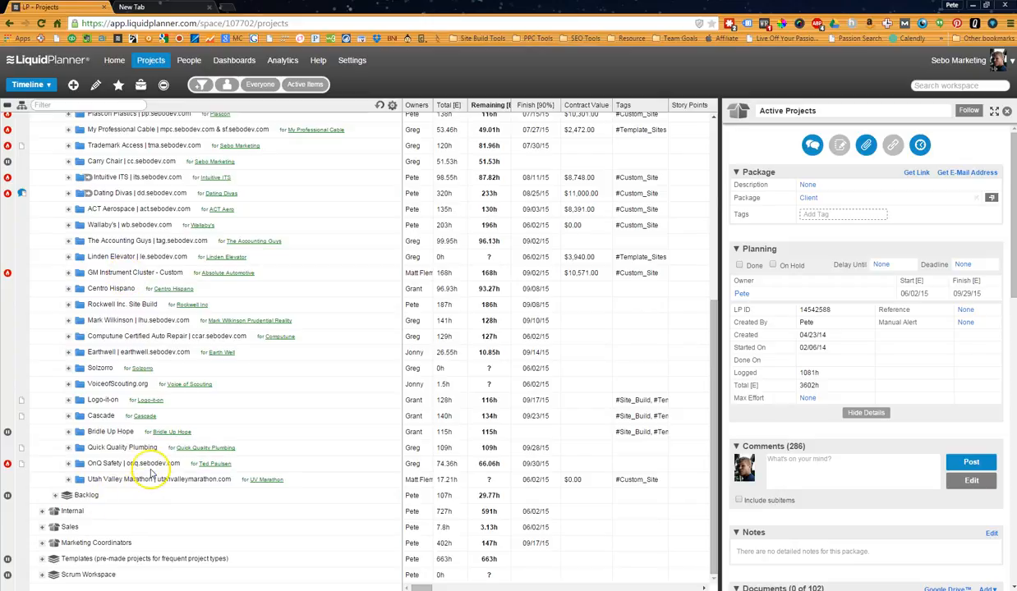
pyautogui.scroll(8, 170, 441)
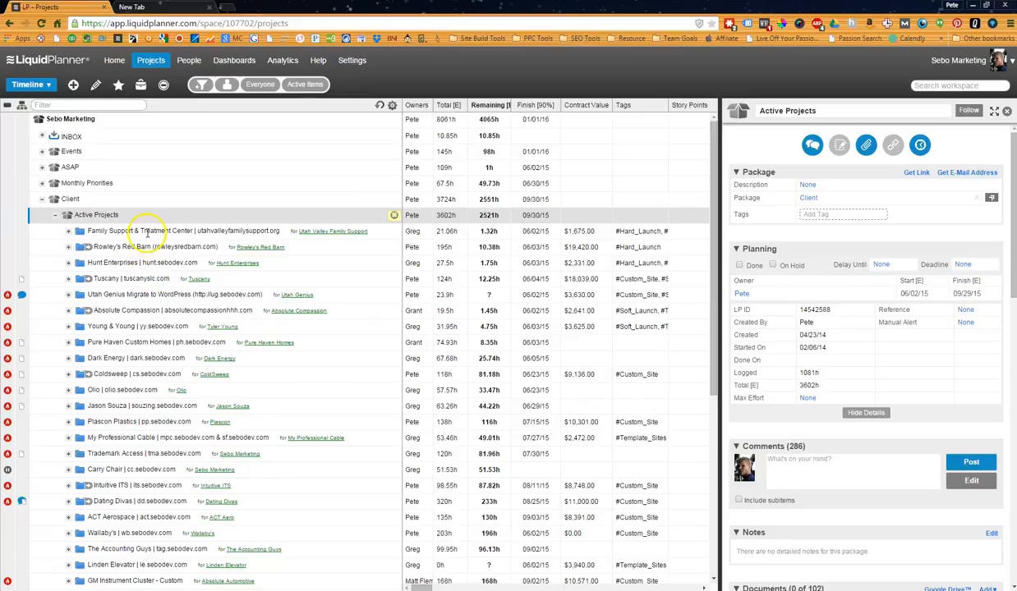
pyautogui.scroll(-8, 146, 423)
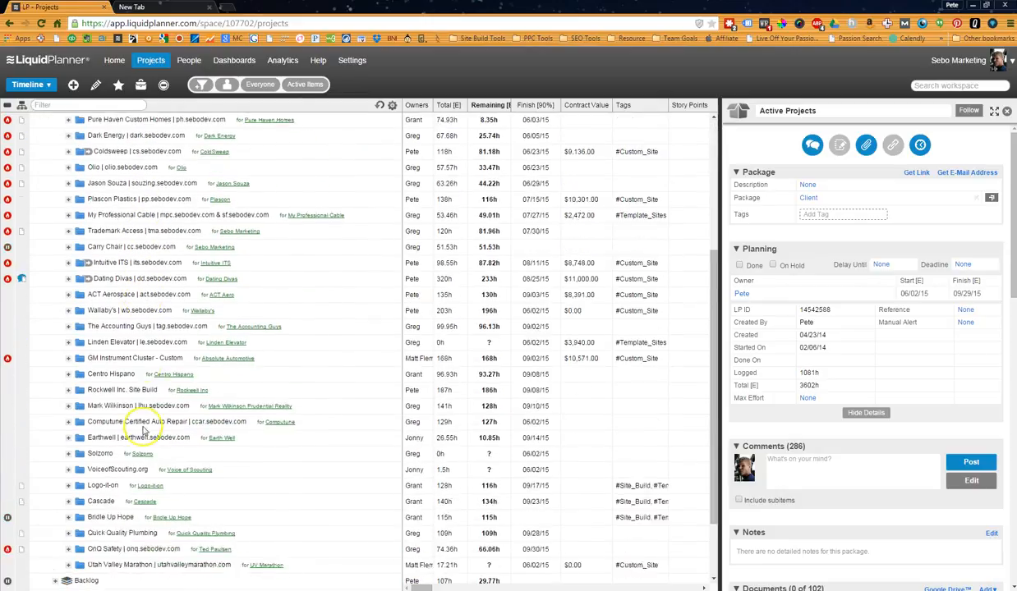
pyautogui.scroll(8, 140, 308)
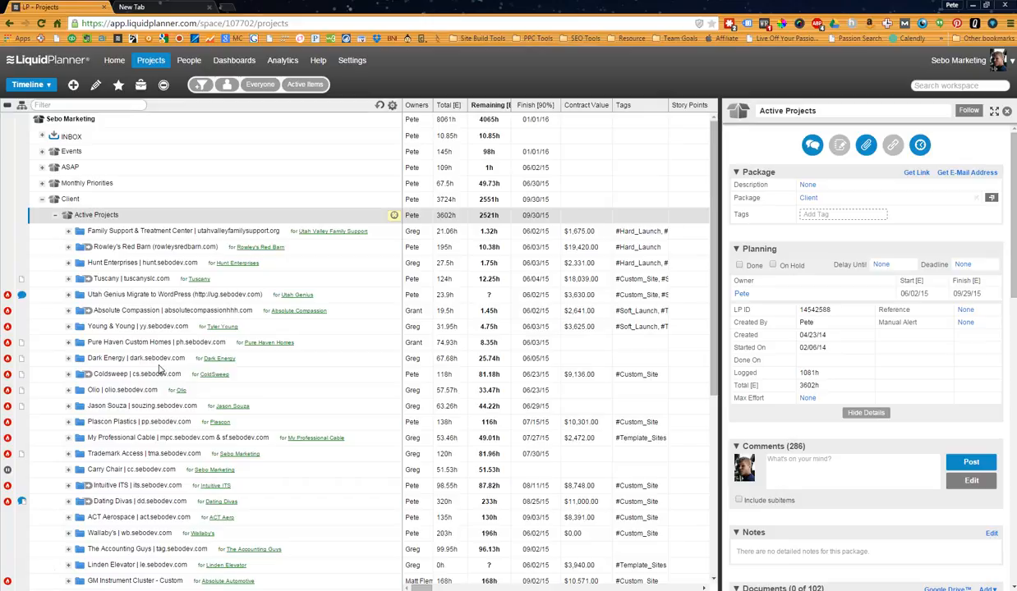
# Add a project named Website Edits with an owner for the Rowley's Red Barn client and move it to the end of Active Projects.
pyautogui.scroll(-5, 158, 361)
pyautogui.scroll(5, 162, 329)
pyautogui.click(151, 240)
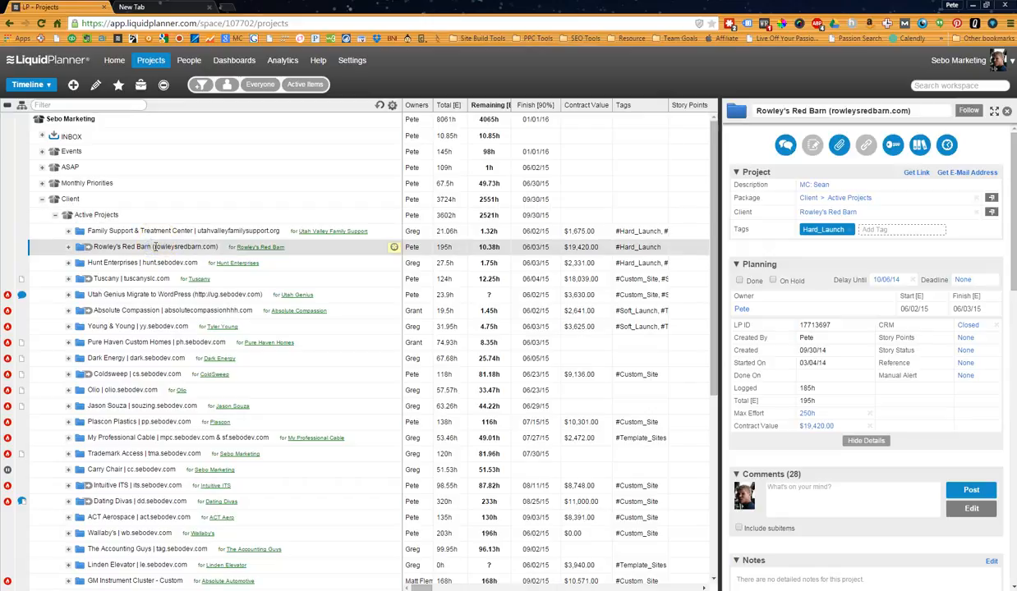
pyautogui.rightClick(162, 244)
pyautogui.moveTo(181, 263)
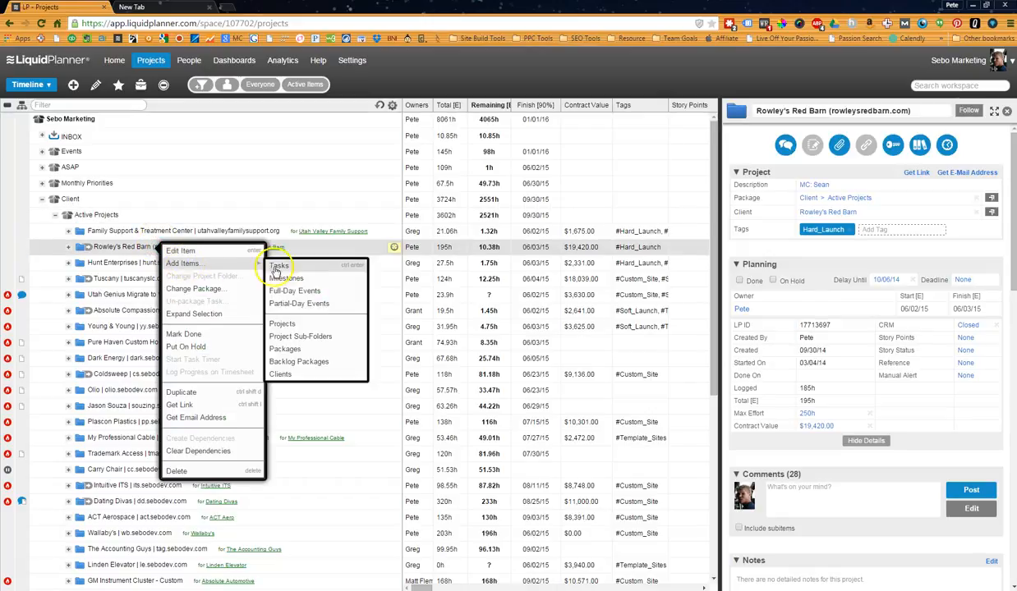
pyautogui.click(294, 327)
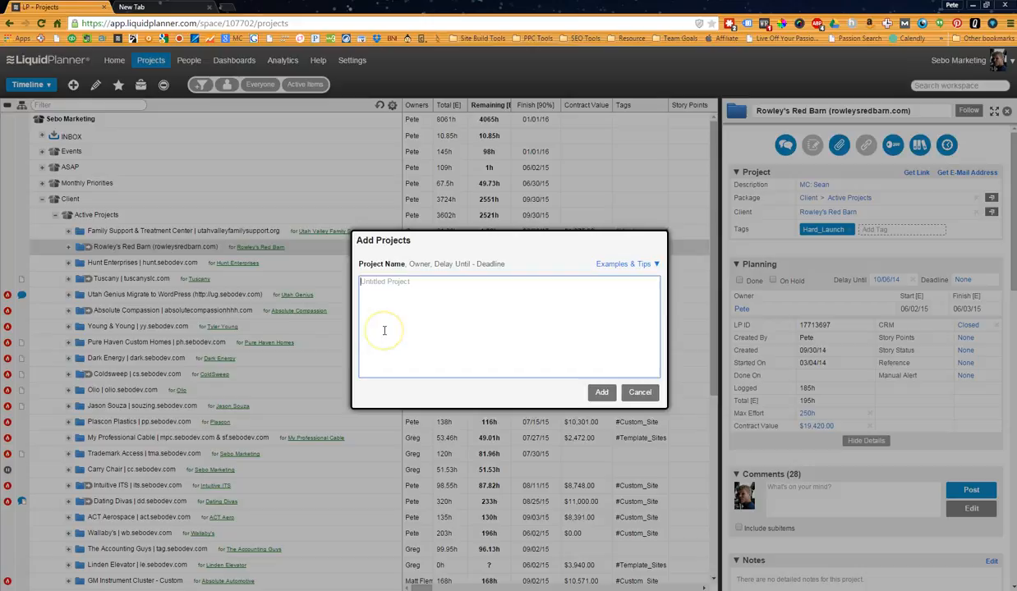
pyautogui.write('Webst')
pyautogui.press('BackSpace')
pyautogui.press('BackSpace')
pyautogui.write('ite Edits')
pyautogui.write(', J')
pyautogui.press('BackSpace')
pyautogui.write('Rob')
pyautogui.press('BackSpace')
pyautogui.press('BackSpace')
pyautogui.press('BackSpace')
pyautogui.write('Pete')
pyautogui.click(602, 392)
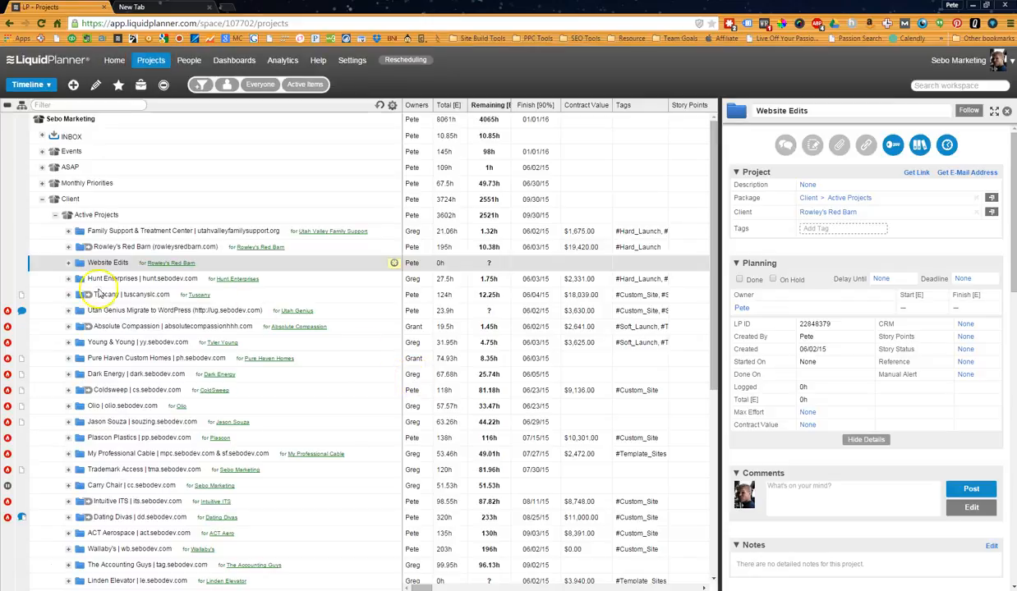
pyautogui.moveTo(78, 263); pyautogui.dragTo(107, 489)
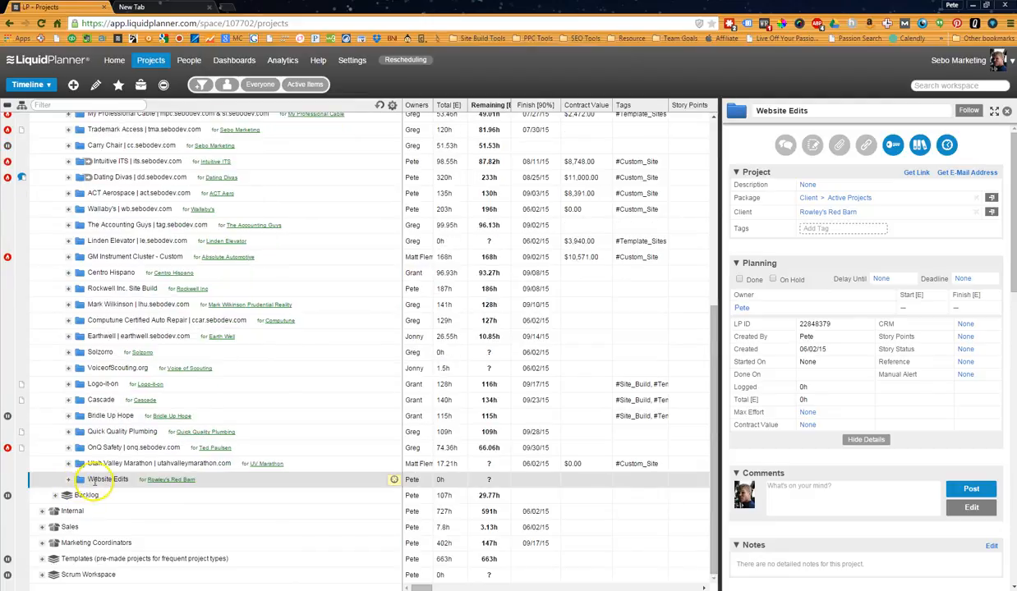
# List new tasks for Website Edits, one per line: Fix banner, Update links, update background image and Add in new logo.
pyautogui.rightClick(94, 481)
pyautogui.moveTo(136, 371)
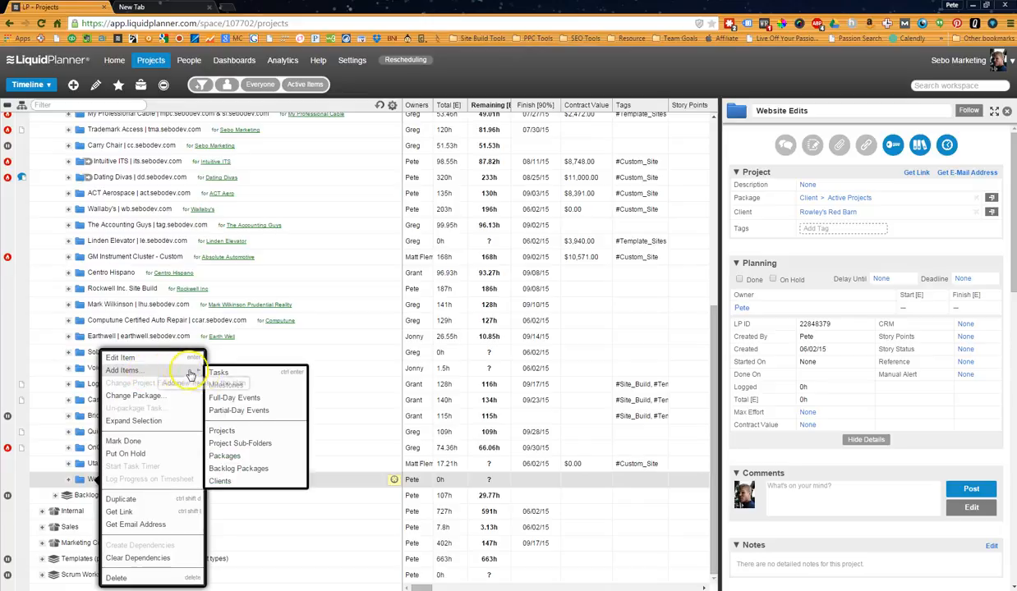
pyautogui.click(220, 373)
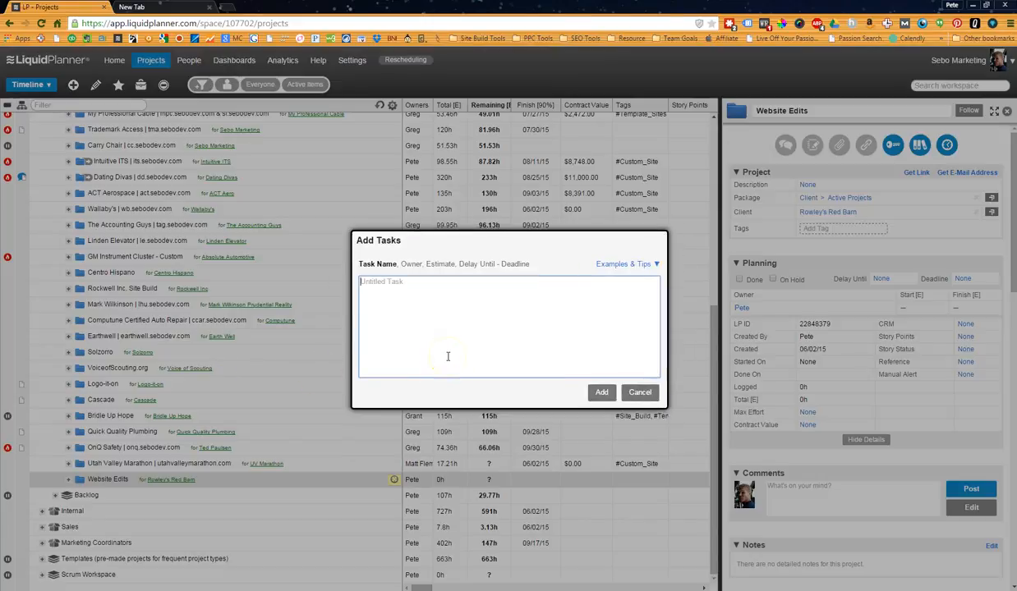
pyautogui.write('Fix banner ')
pyautogui.write('Update')
pyautogui.write(' links')
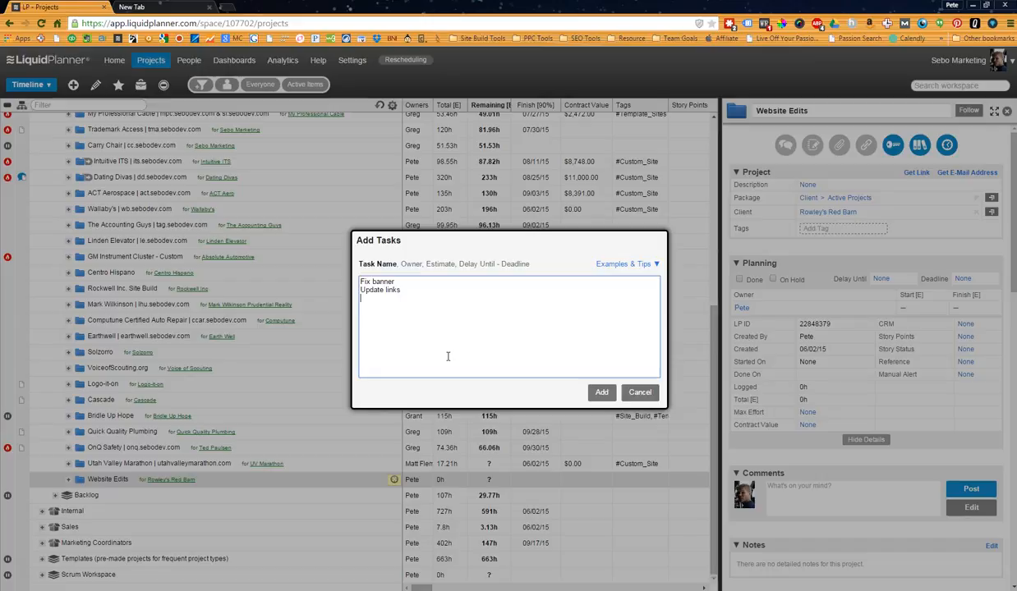
pyautogui.press('Return')
pyautogui.write('update ba')
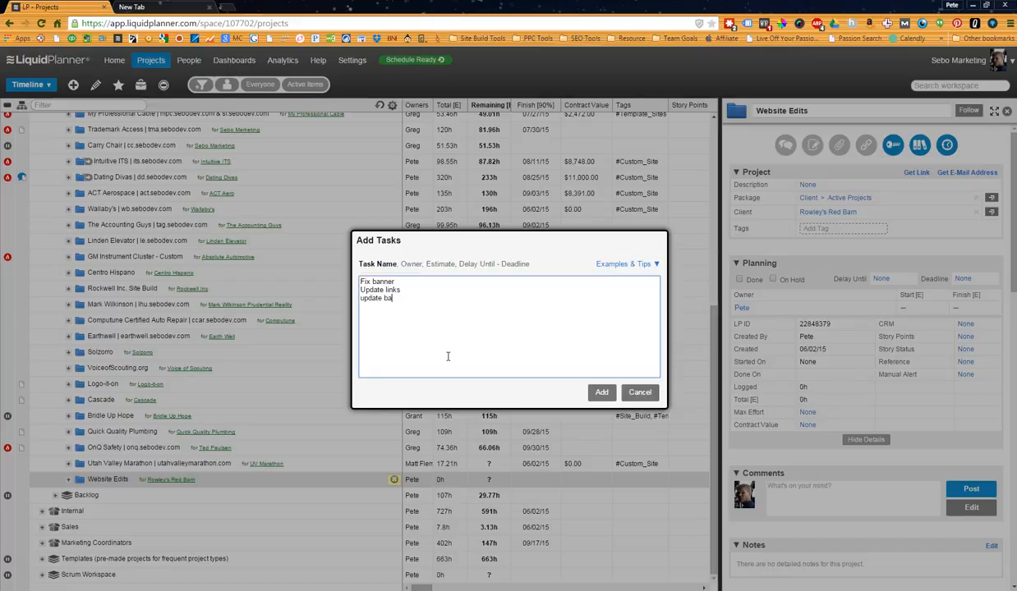
pyautogui.write('ckgrou')
pyautogui.write('nd image ')
pyautogui.write('Ad')
pyautogui.write('d in new logo,')
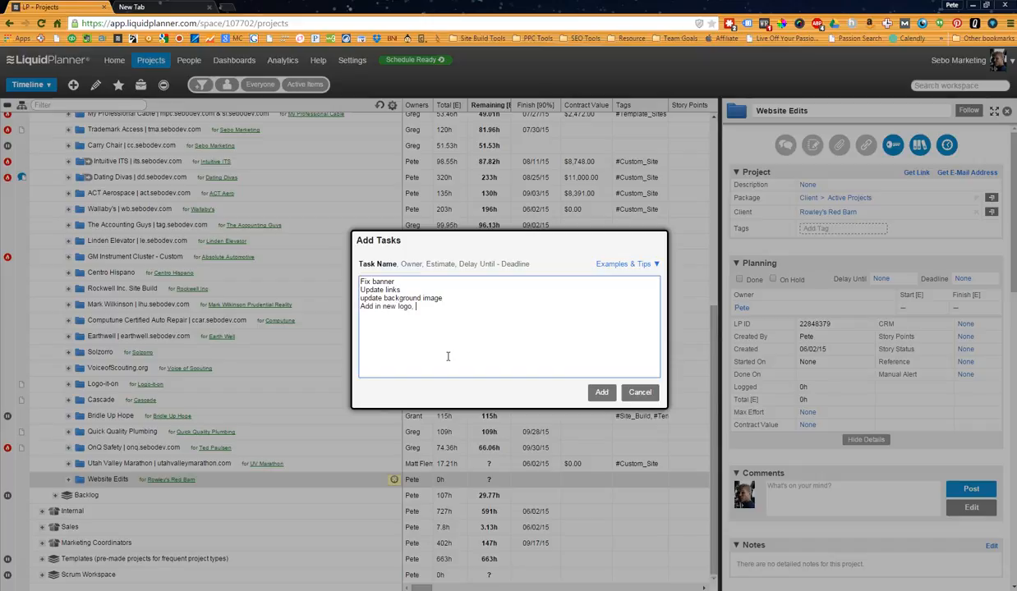
# Give all four listed tasks the same owner and a 1-2 hour estimate, and add them to the project.
pyautogui.click(402, 282)
pyautogui.write(', Rob, 1-2')
pyautogui.hotkey('shift', 'Left')
pyautogui.hotkey('shift', 'Left')
pyautogui.hotkey('shift', 'Left')
pyautogui.hotkey('shift', 'Left')
pyautogui.hotkey('shift', 'Left')
pyautogui.hotkey('shift', 'Left')
pyautogui.hotkey('shift', 'Left')
pyautogui.hotkey('shift', 'Left')
pyautogui.press('Down')
pyautogui.press('Right')
pyautogui.press('Right')
pyautogui.press('Right')
pyautogui.write(', Rob, 1-2')
pyautogui.click(456, 294)
pyautogui.write(', Rob, 1-2')
pyautogui.click(415, 304)
pyautogui.write(', Rob, 1-2')
pyautogui.click(419, 306)
pyautogui.press('BackSpace')
pyautogui.press('BackSpace')
pyautogui.press('BackSpace')
pyautogui.press('BackSpace')
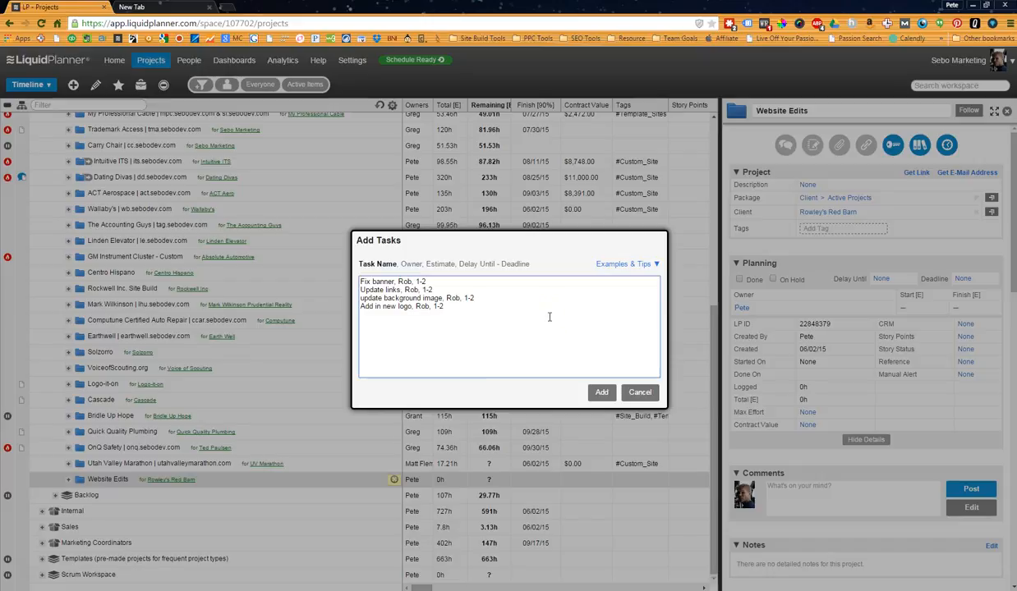
pyautogui.click(601, 393)
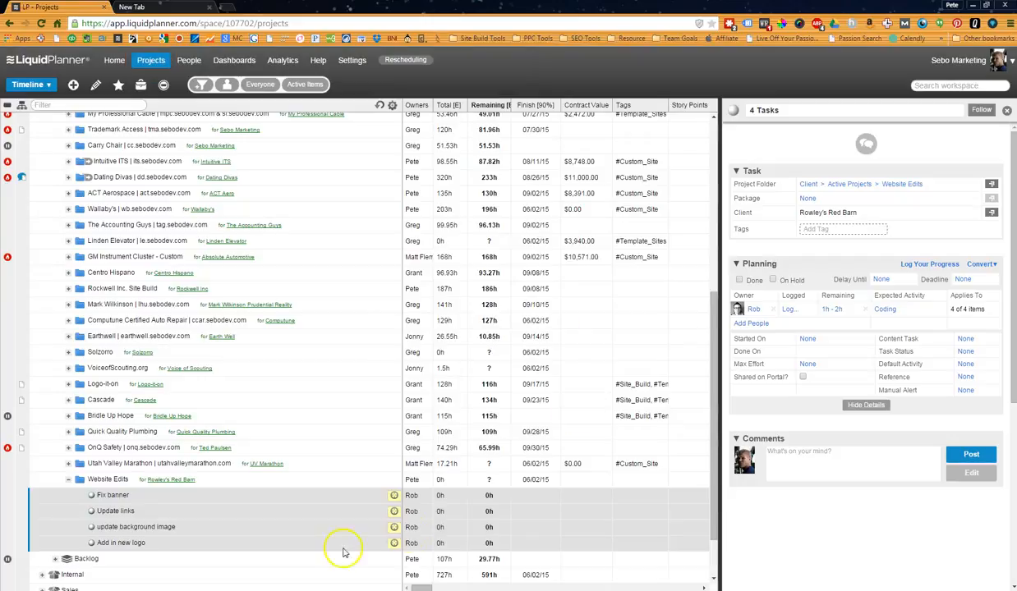
# Set the Website Edits description to "These are post hard launch edits. Not included in grace period. Charge hourly rate. Etc.".
pyautogui.click(108, 479)
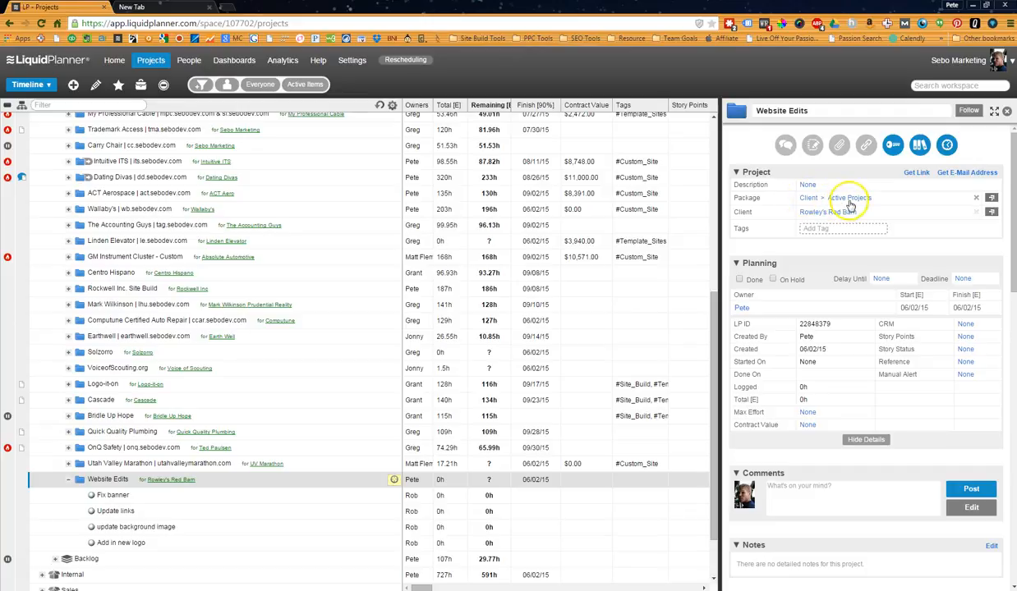
pyautogui.click(808, 186)
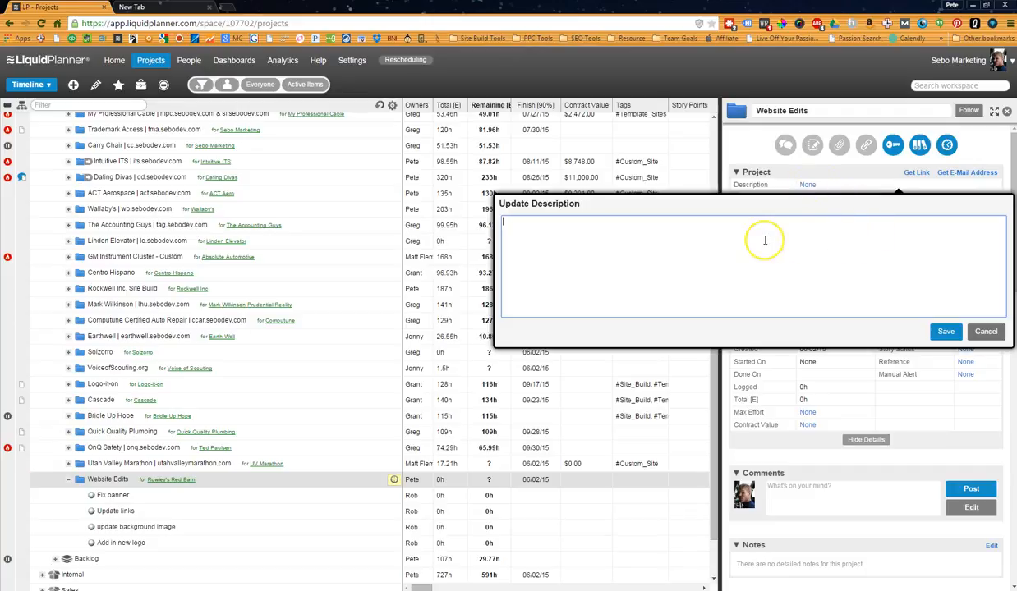
pyautogui.write('These are post ha')
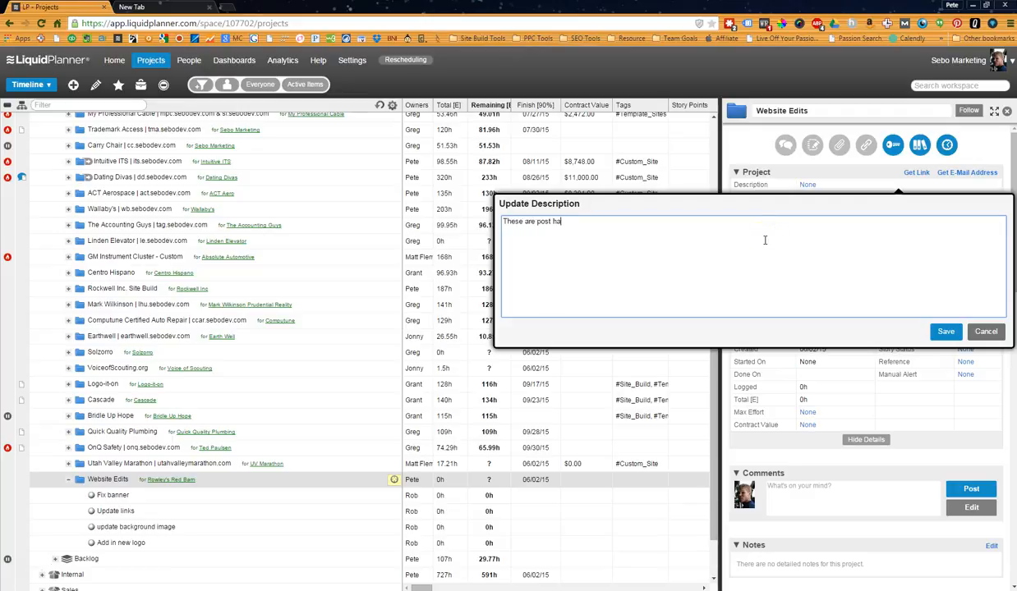
pyautogui.write('rd launch edits. Not included in grade')
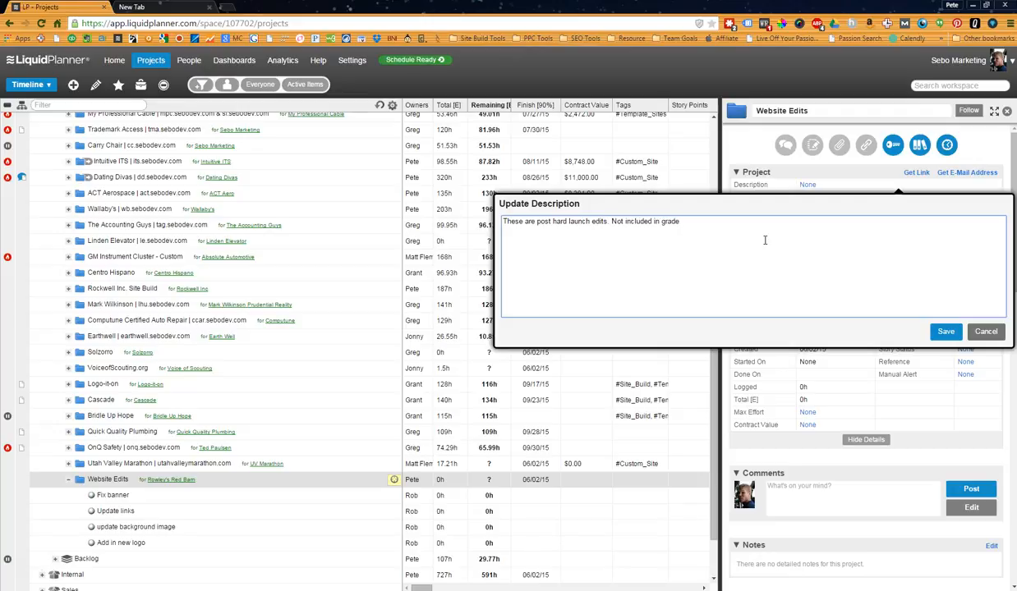
pyautogui.press('BackSpace')
pyautogui.press('BackSpace')
pyautogui.write('ce period. Charge hourly rate. Etc.')
pyautogui.click(945, 332)
# Tag the Website Edits project with the existing Site_Build tag.
pyautogui.click(821, 237)
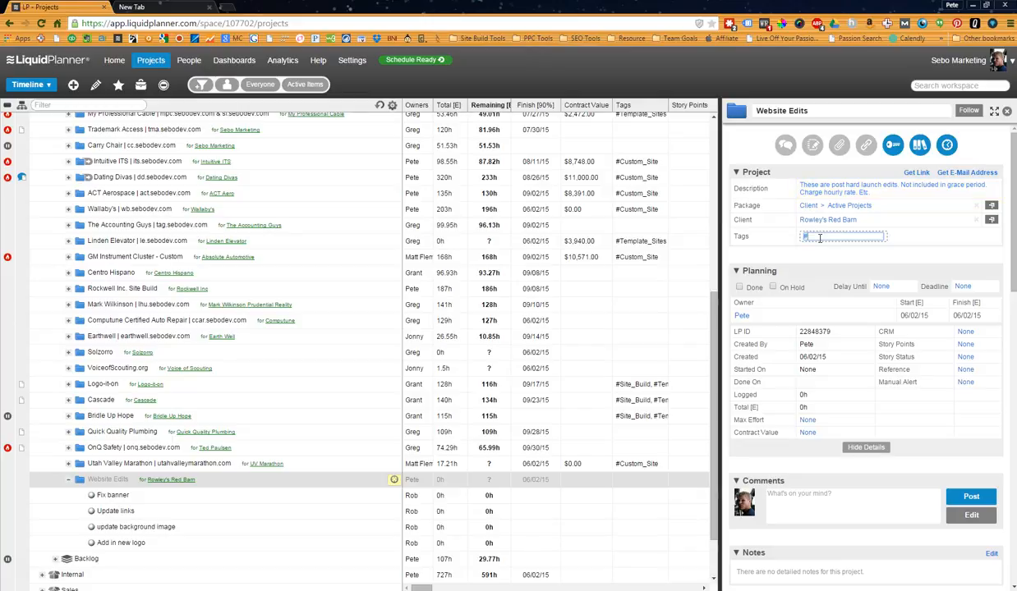
pyautogui.write('M')
pyautogui.press('Down')
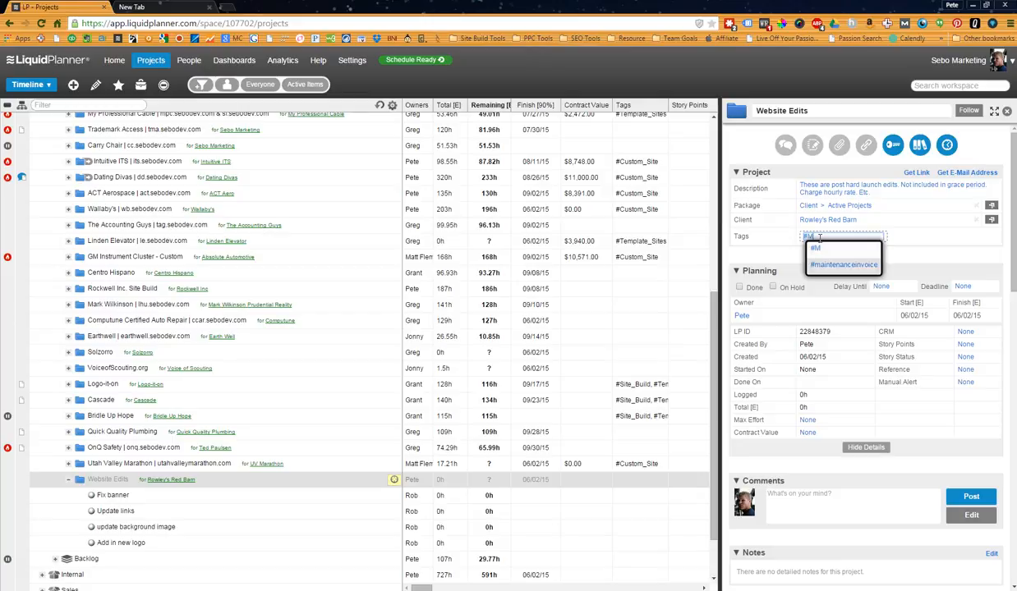
pyautogui.press('Up')
pyautogui.press('BackSpace')
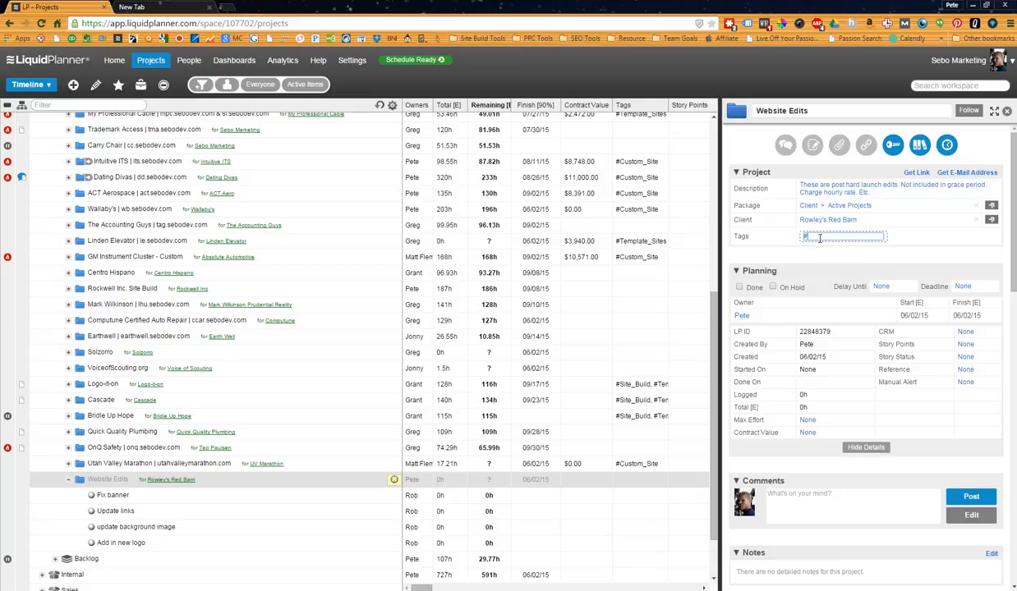
pyautogui.write('improv')
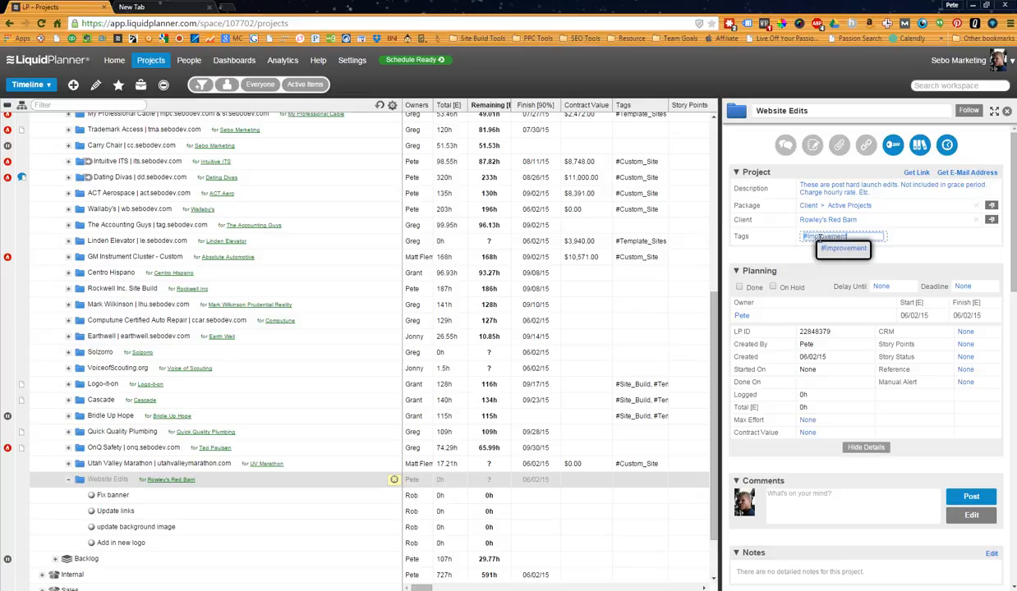
pyautogui.press('BackSpace')
pyautogui.press('BackSpace')
pyautogui.press('BackSpace')
pyautogui.press('BackSpace')
pyautogui.press('BackSpace')
pyautogui.press('BackSpace')
pyautogui.write('Site')
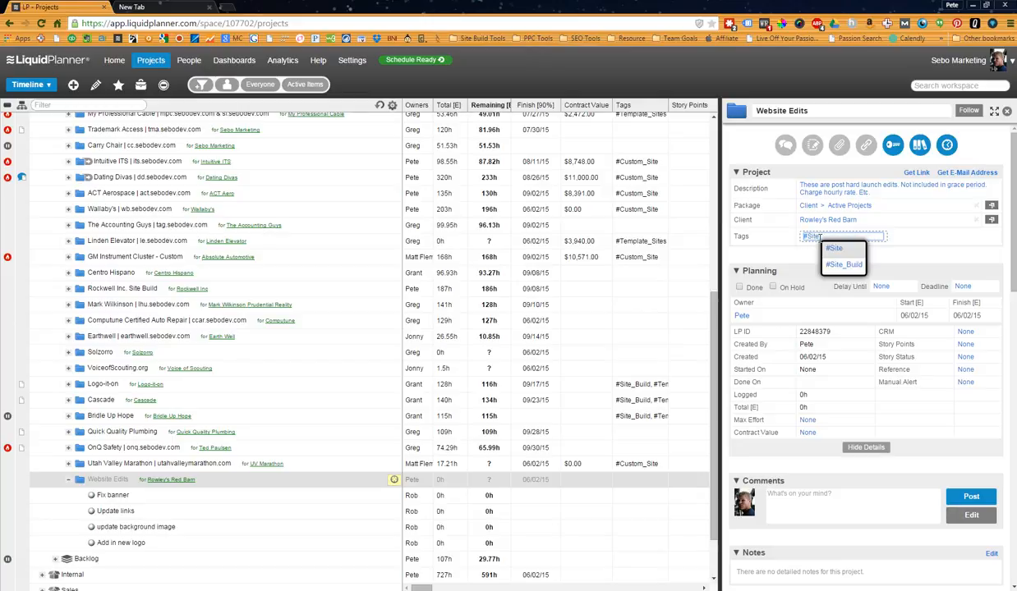
pyautogui.click(844, 265)
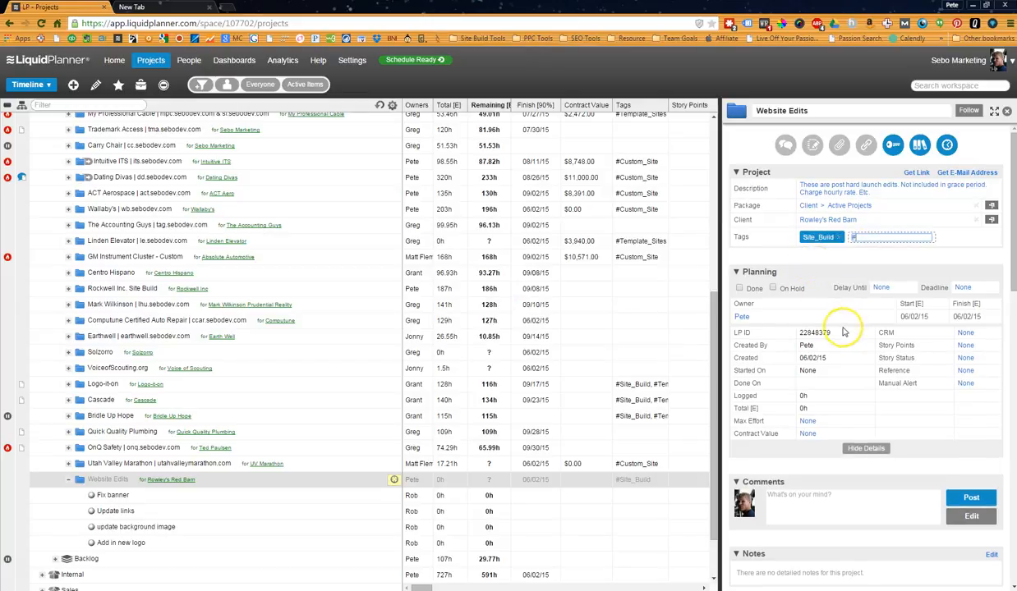
# Fill in the Website Edits planning fields: Delay Until 06/15/15, Story Points 13 and Story Status Not Started.
pyautogui.click(880, 290)
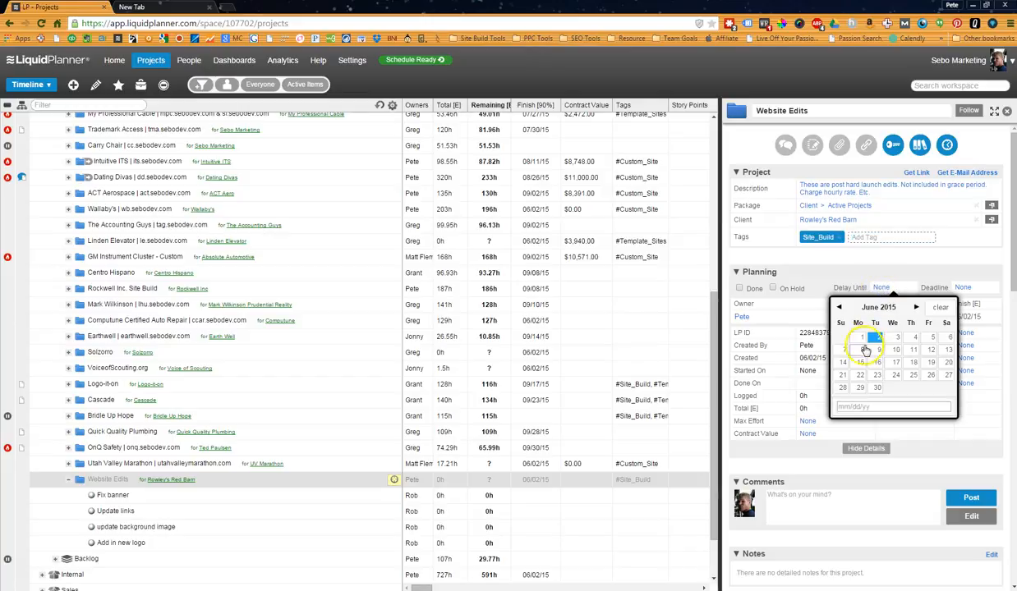
pyautogui.click(859, 362)
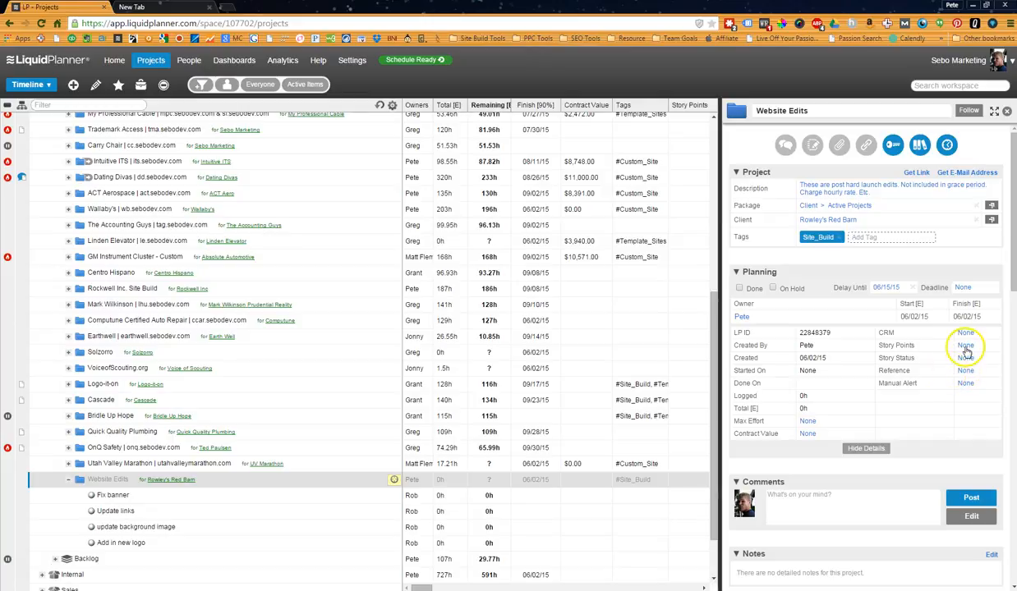
pyautogui.click(965, 346)
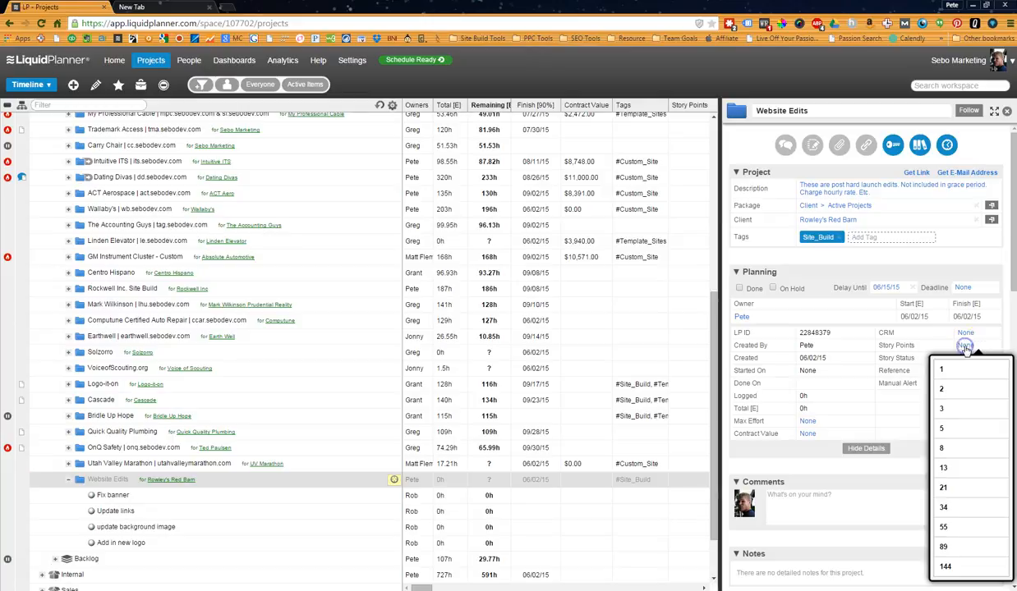
pyautogui.click(953, 469)
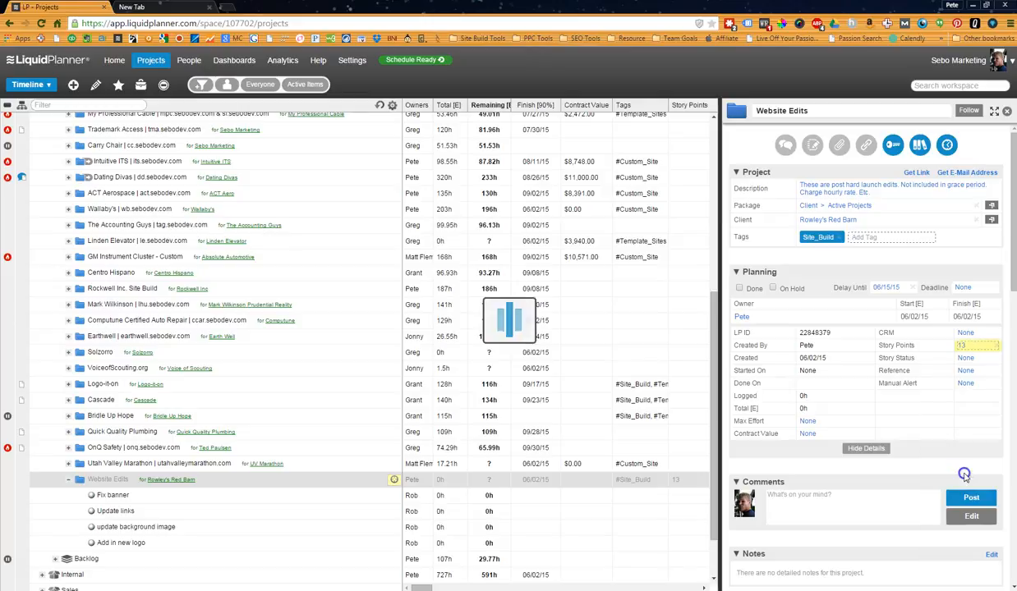
pyautogui.click(965, 359)
pyautogui.click(940, 380)
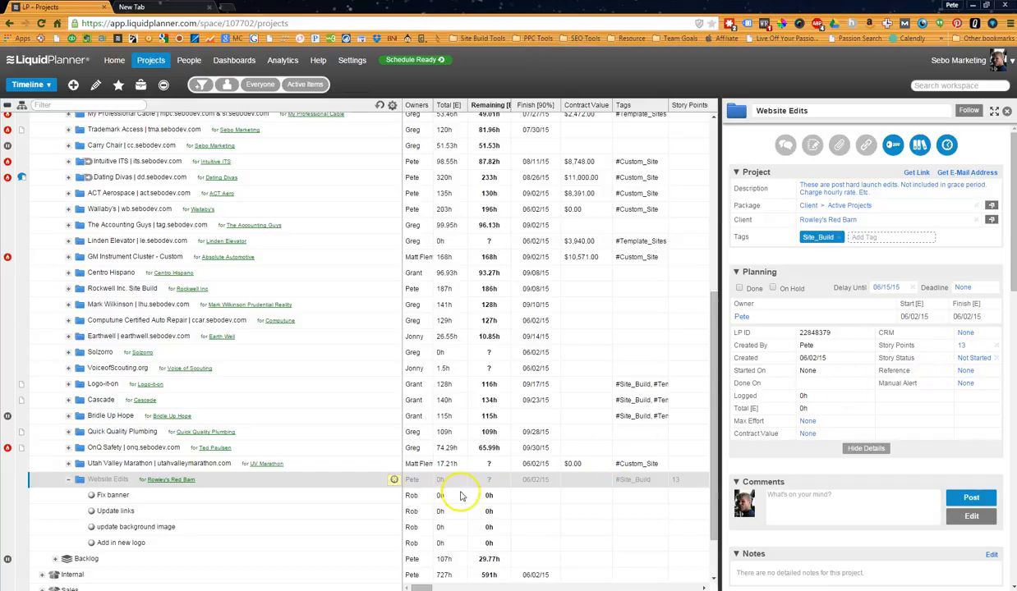
# Select the four tasks under Website Edits and load the recalculated schedule.
pyautogui.click(362, 508)
pyautogui.click(321, 497)
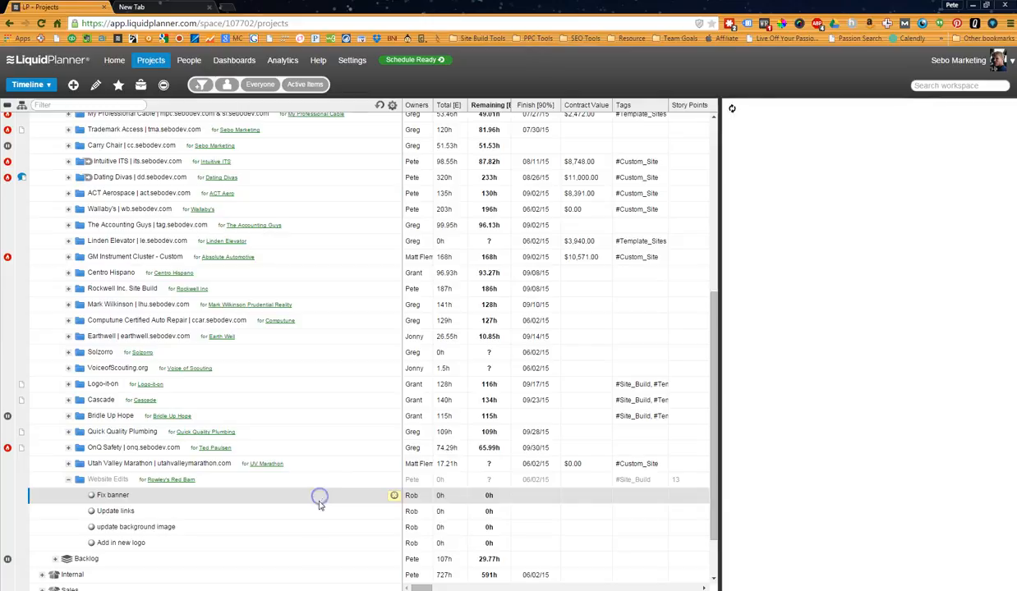
pyautogui.keyDown('shift'); pyautogui.click(318, 540); pyautogui.keyUp('shift')
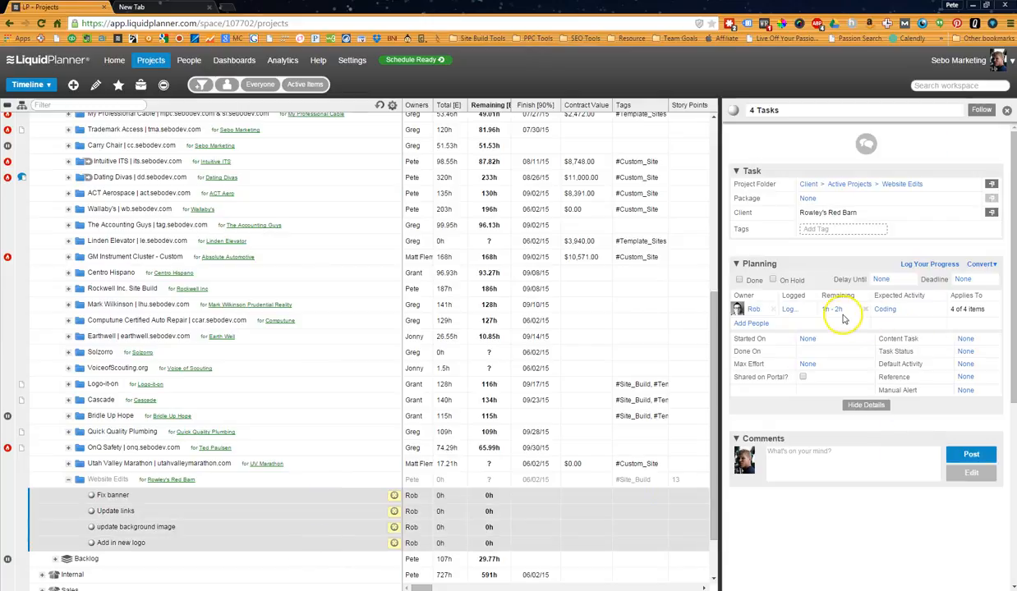
pyautogui.click(415, 62)
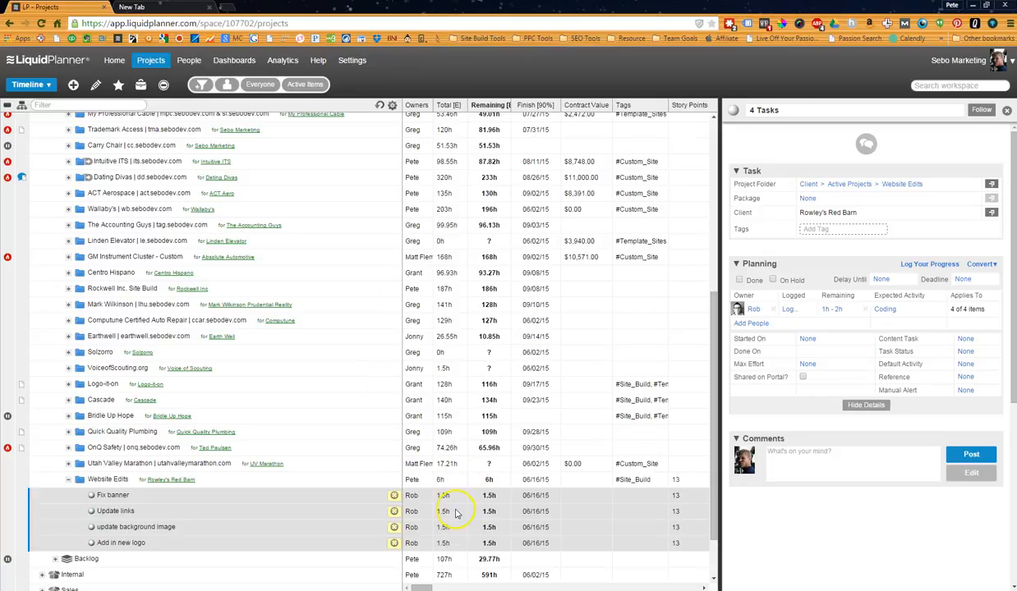
# Set the deadline of the Website Edits project to 06/19/15.
pyautogui.click(295, 481)
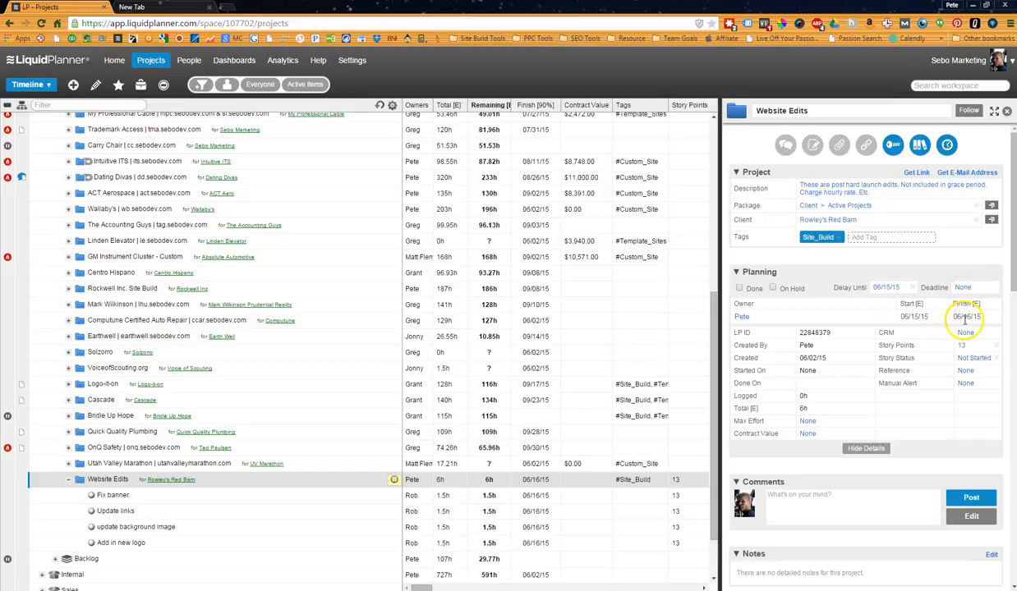
pyautogui.click(963, 287)
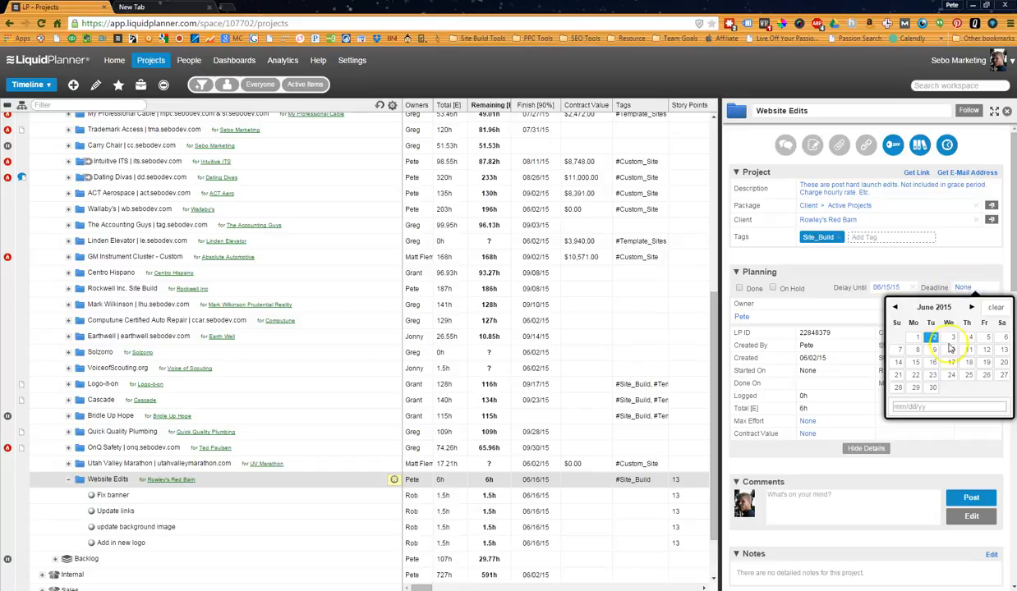
pyautogui.click(986, 362)
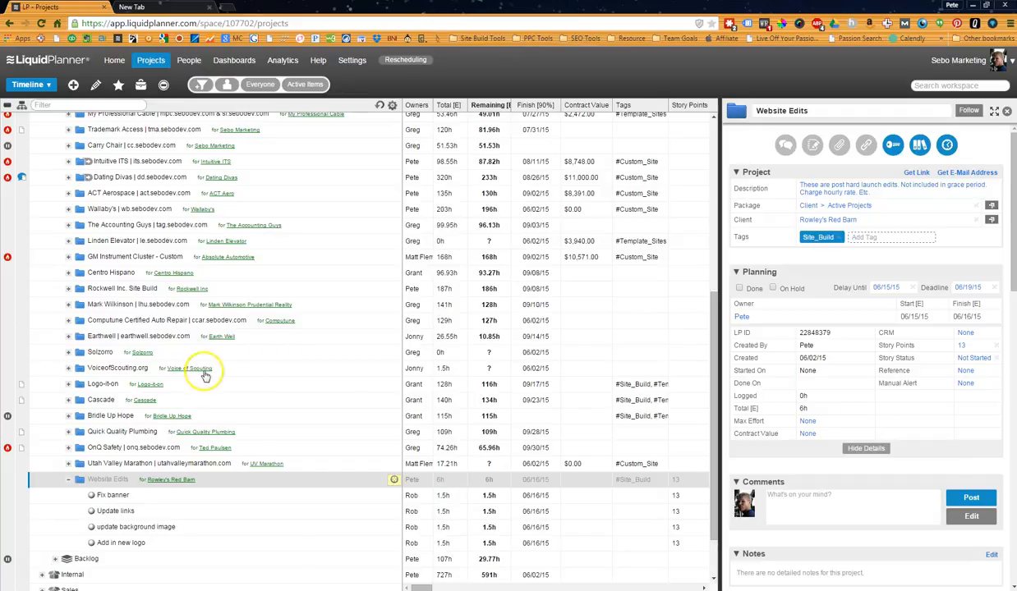
# Show the details of the Add in new logo task in Website Edits.
pyautogui.scroll(-2, 222, 382)
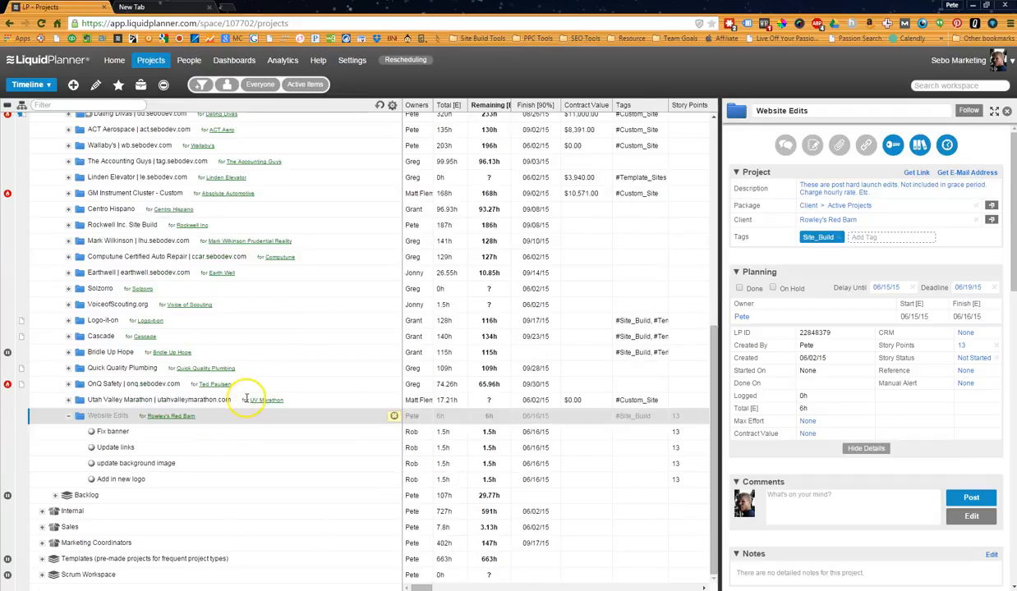
pyautogui.click(105, 479)
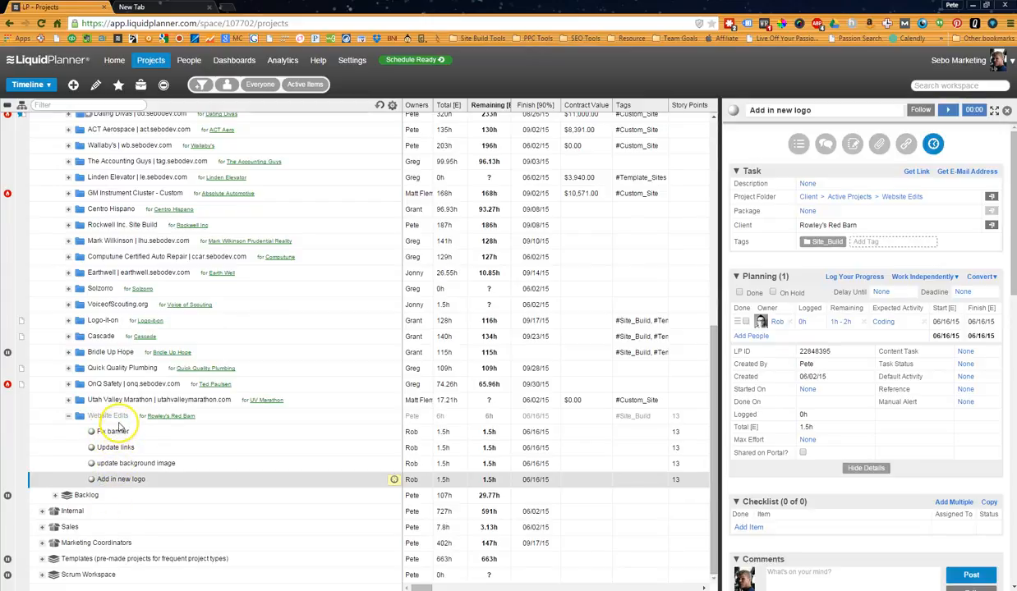
# Compare the details of the Website Edits project with those of its Fix banner task.
pyautogui.click(115, 417)
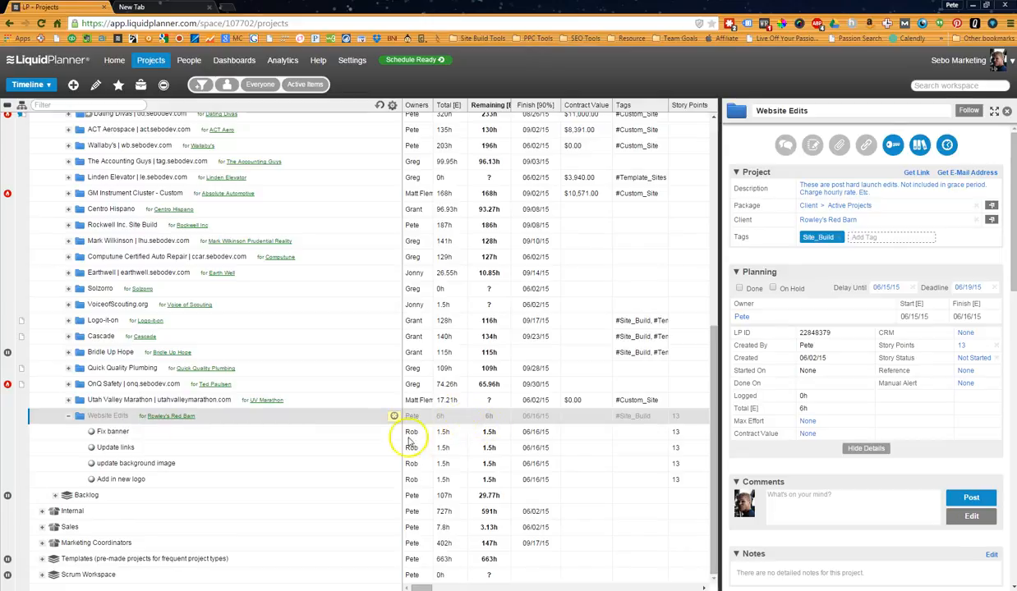
pyautogui.click(193, 433)
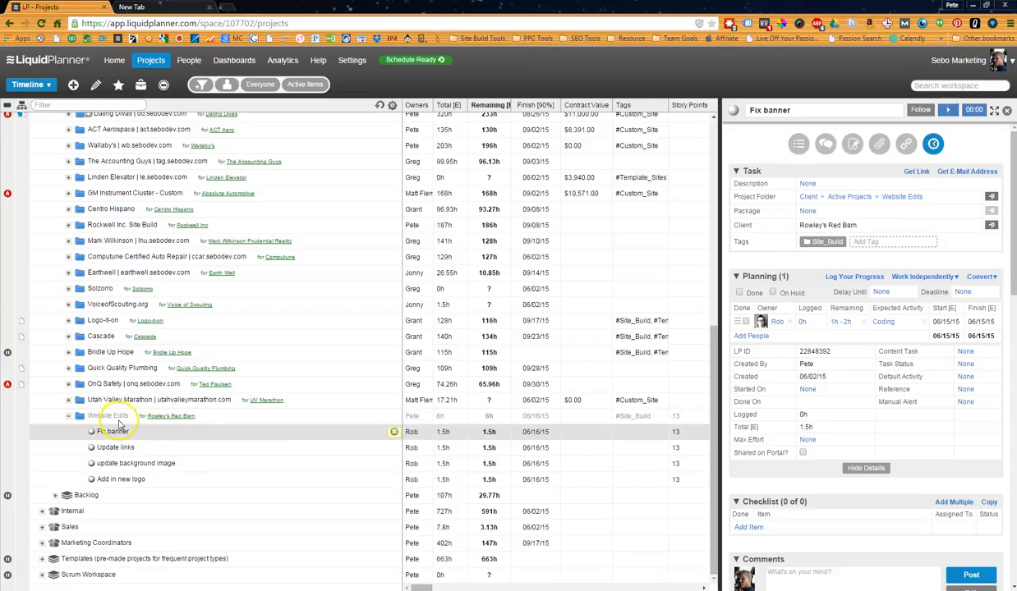
pyautogui.click(117, 417)
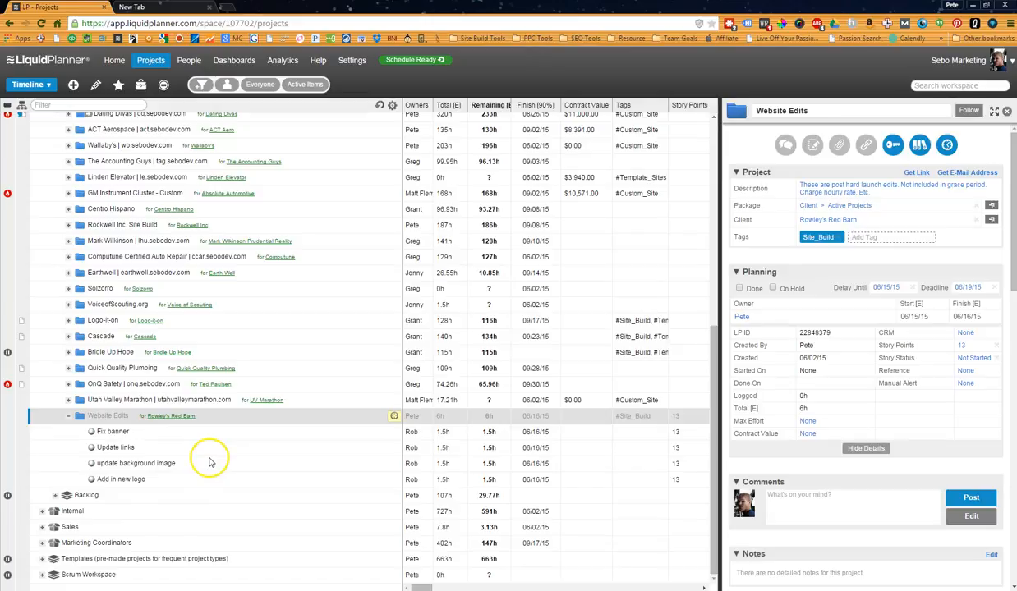
# Add a partial-day event named Review Meeting to Website Edits with its owner, dated 06/15/15 from 09:00 AM to 10:00 AM.
pyautogui.rightClick(105, 411)
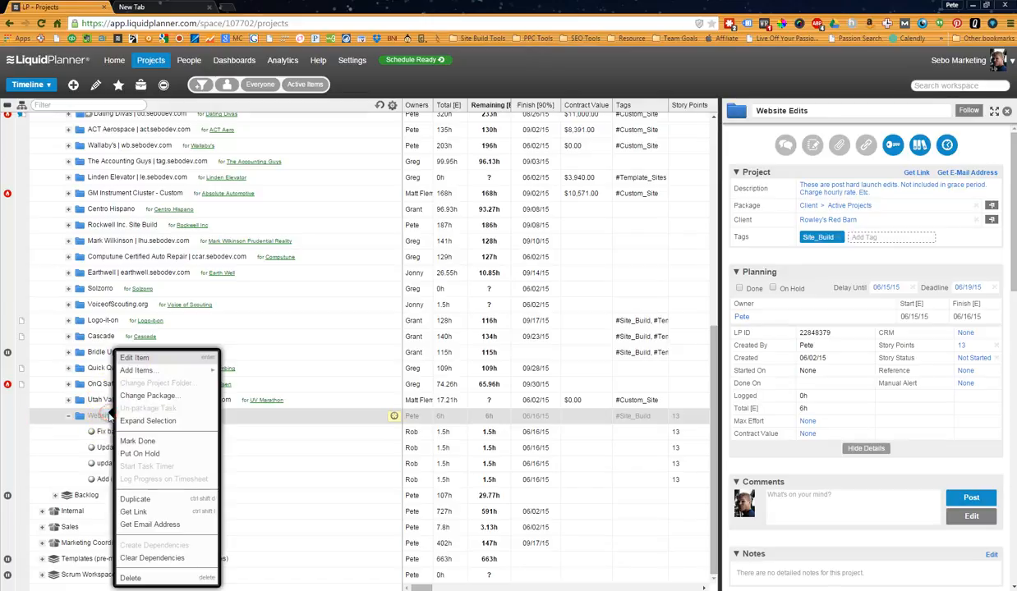
pyautogui.moveTo(211, 376)
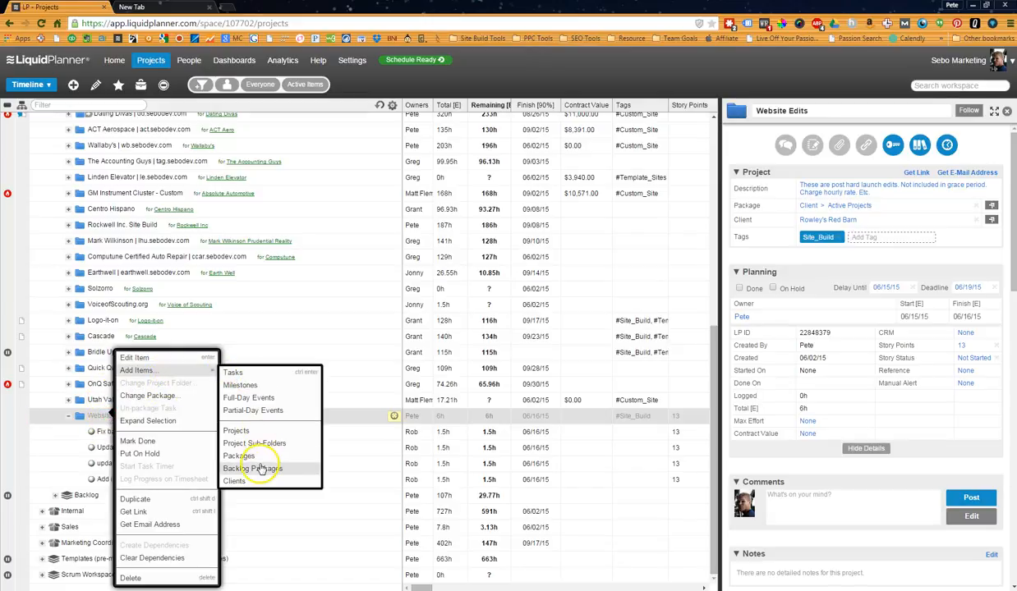
pyautogui.click(259, 411)
pyautogui.write('Review Meeting, Pete, 6/15/15')
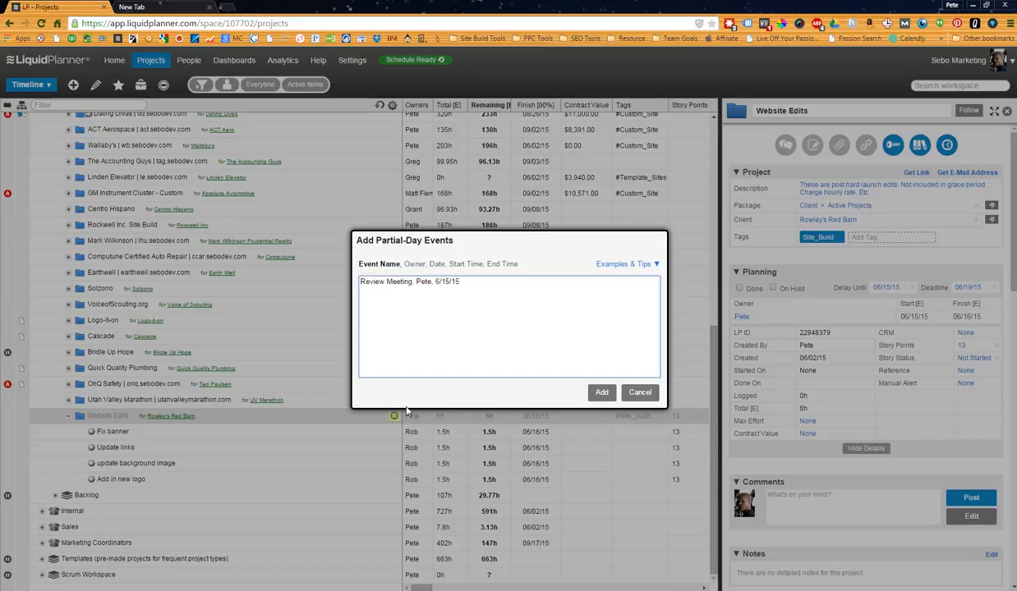
pyautogui.click(601, 392)
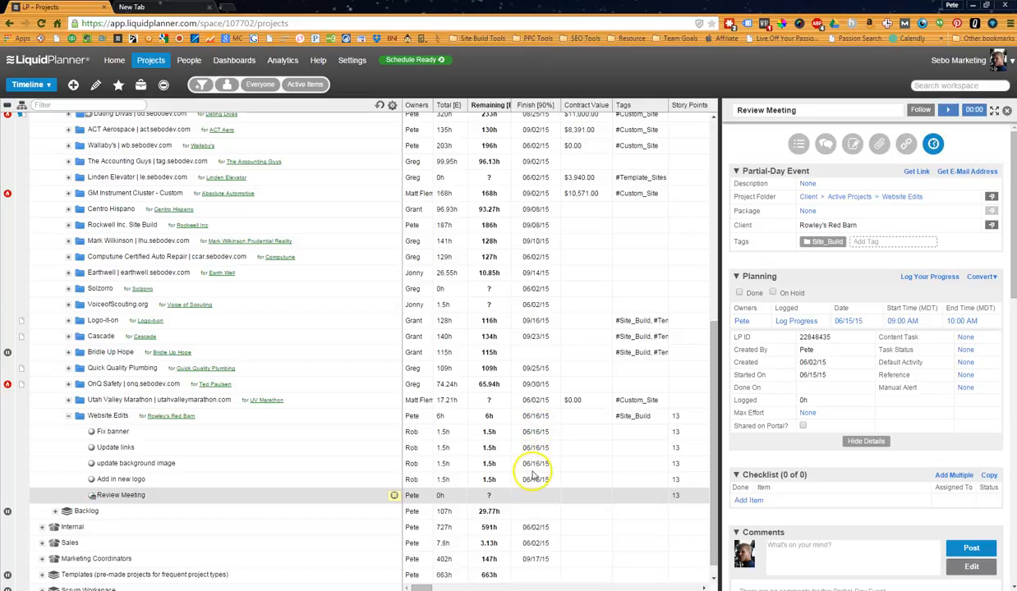
# Add a milestone named Final Review of Task to Website Edits after Review Meeting, with its owner and the date 5/20/15.
pyautogui.rightClick(136, 491)
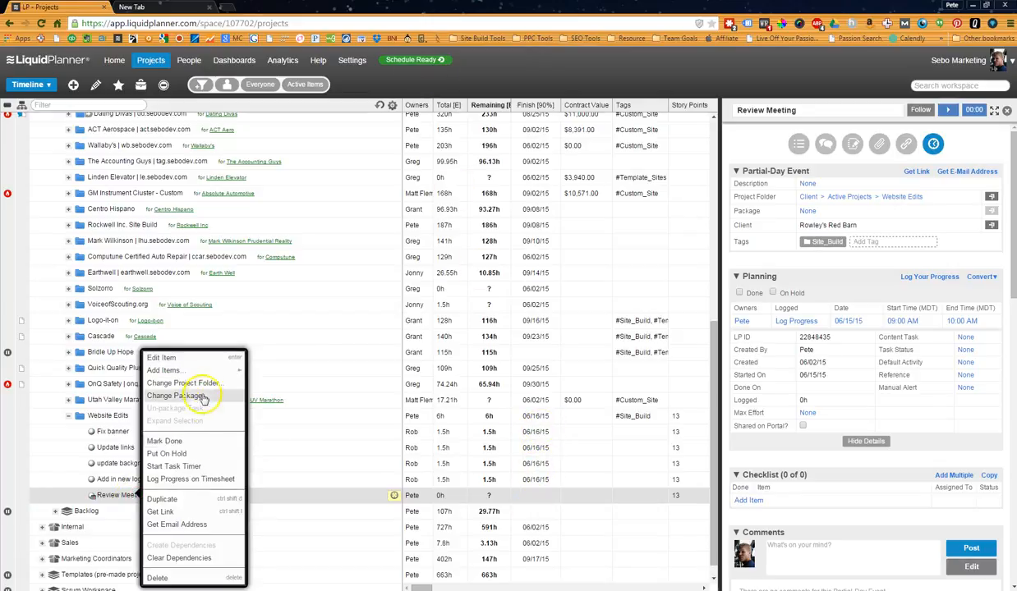
pyautogui.moveTo(211, 371)
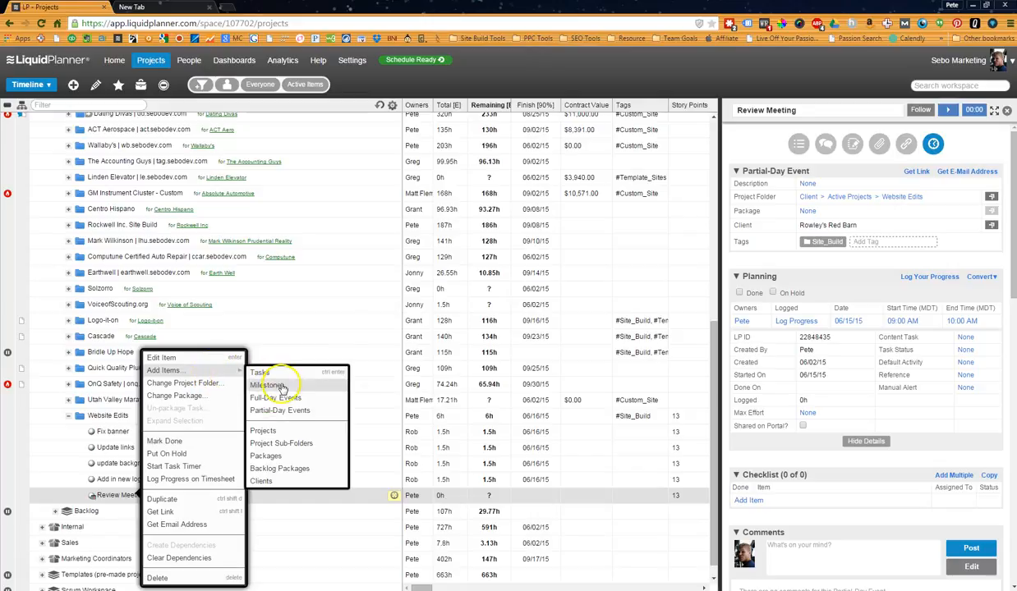
pyautogui.click(271, 385)
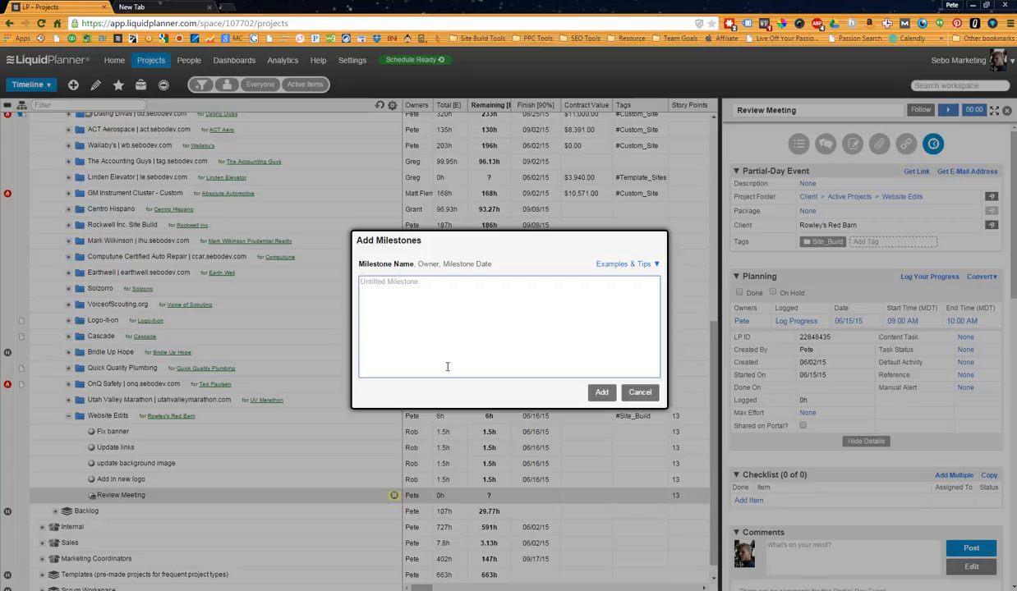
pyautogui.write('Fi')
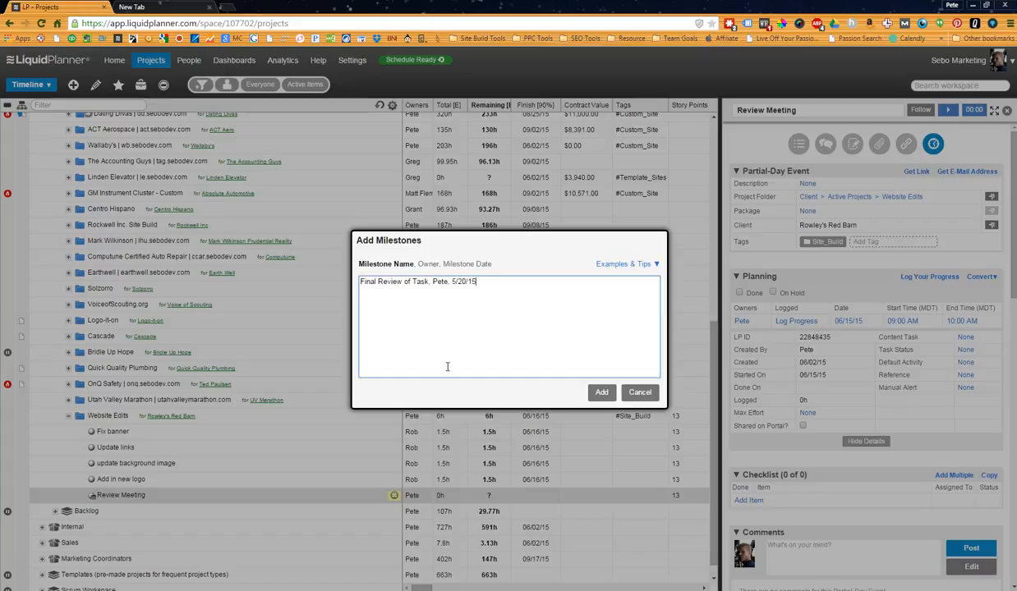
pyautogui.click(600, 393)
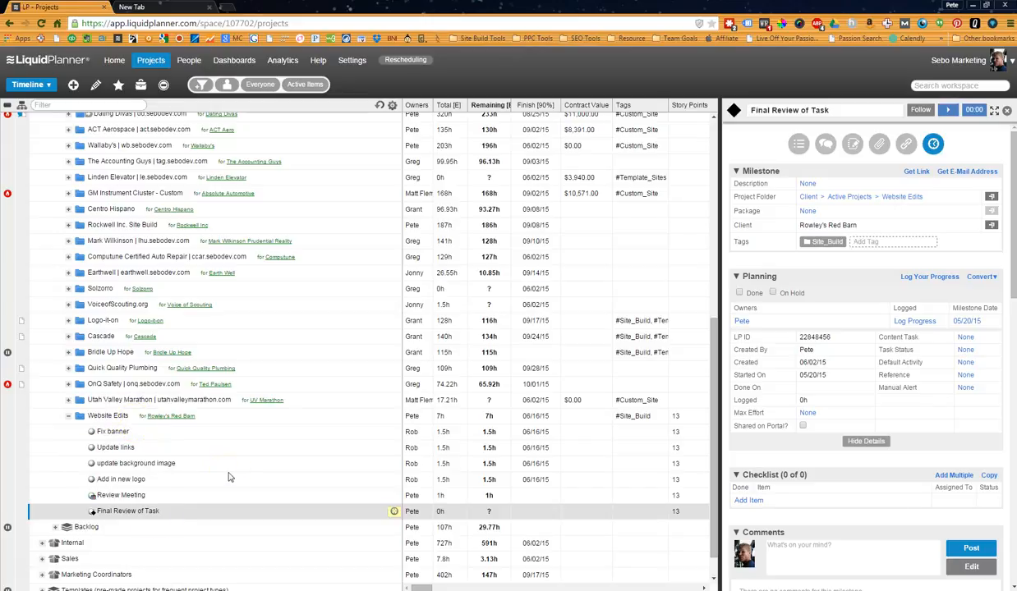
# Review the planning details of the Website Edits project and its Fix banner task.
pyautogui.click(109, 416)
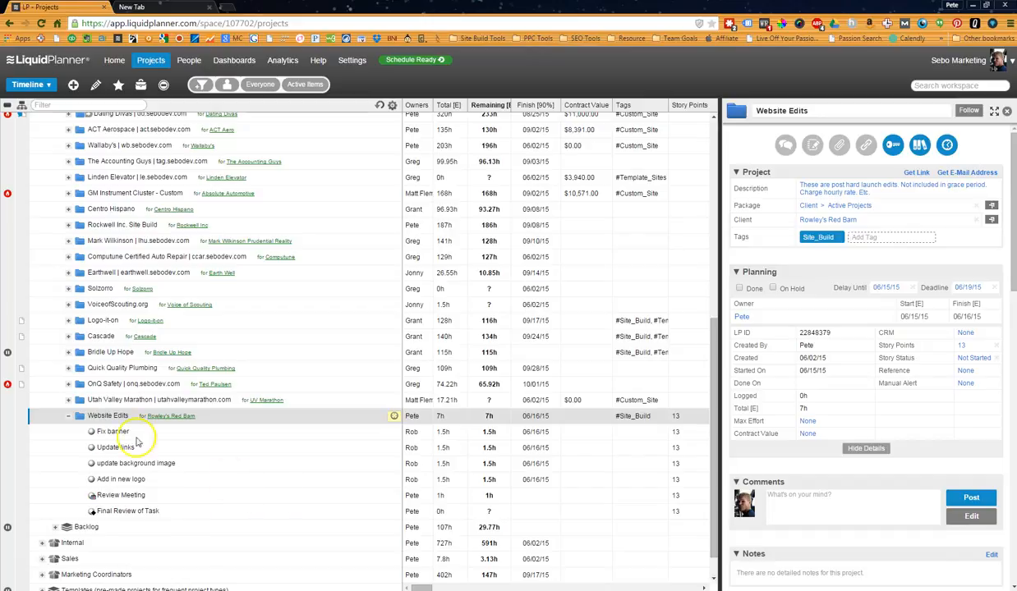
pyautogui.click(110, 432)
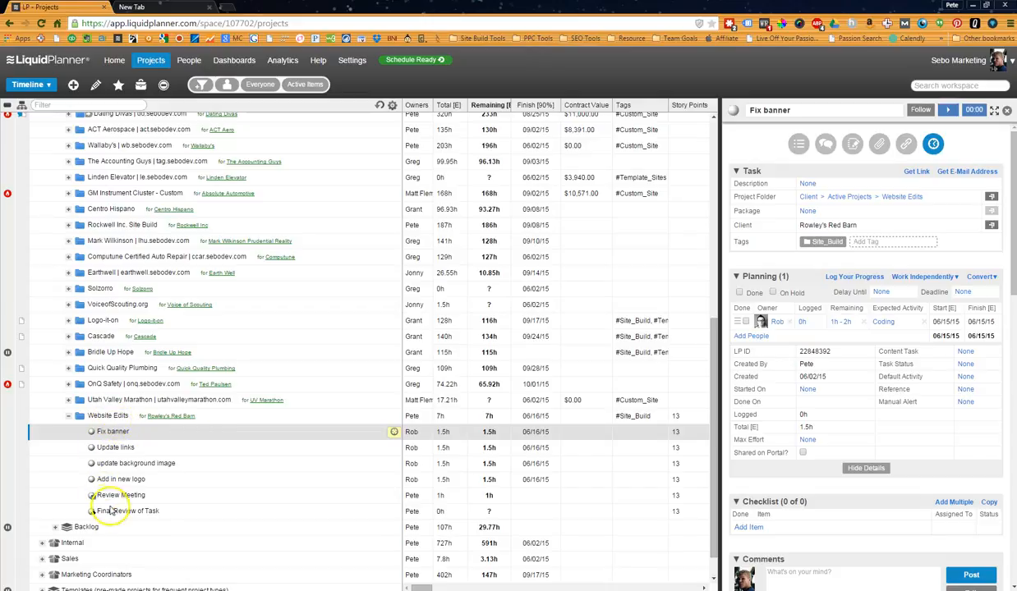
pyautogui.click(107, 416)
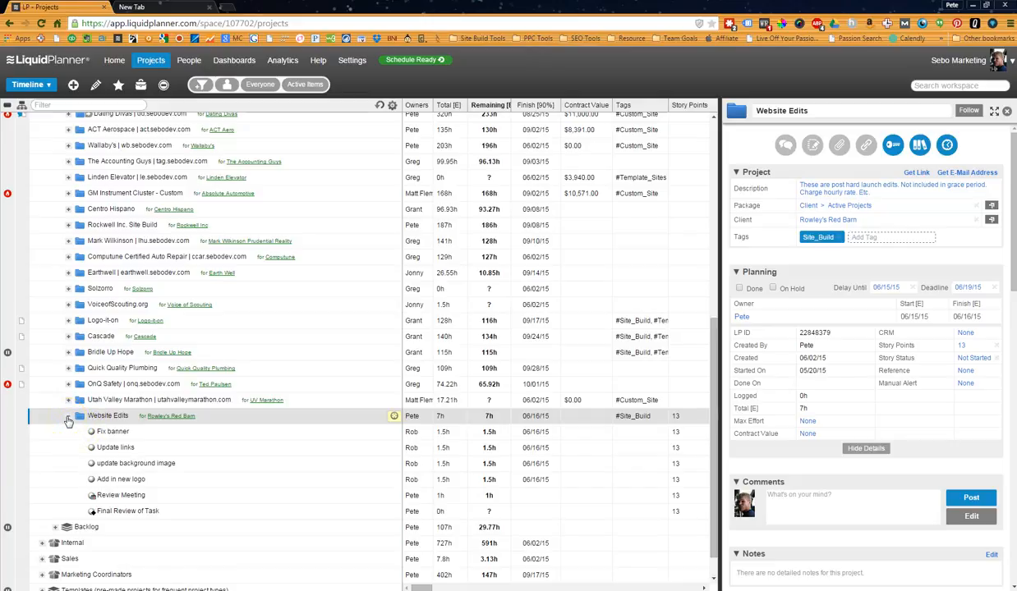
# Load the recalculated schedule and examine the Website Edits bars and deadline marker on the timeline, returning to the data columns.
pyautogui.click(438, 66)
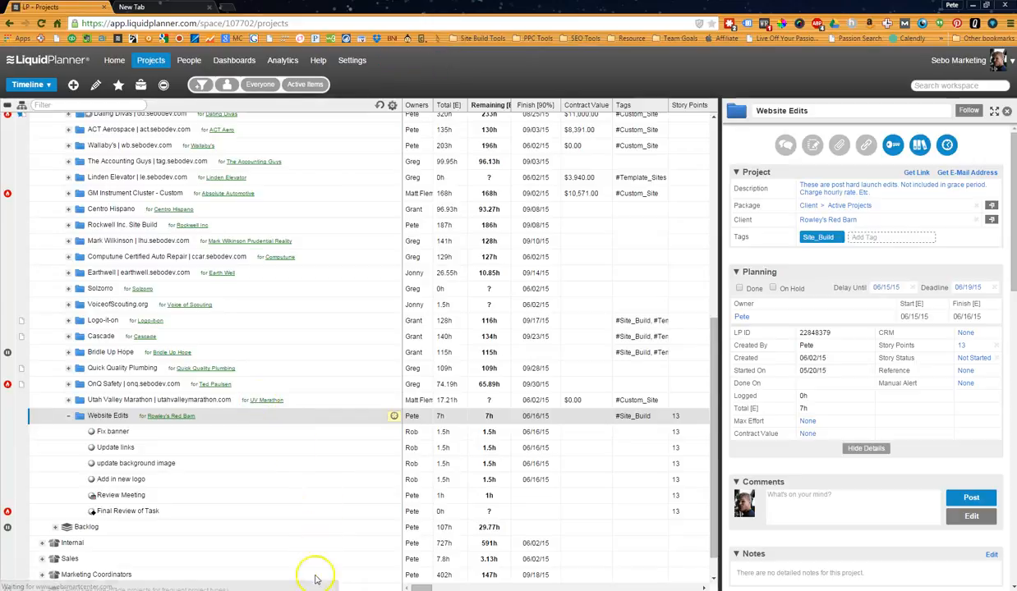
pyautogui.moveTo(419, 587); pyautogui.dragTo(444, 587)
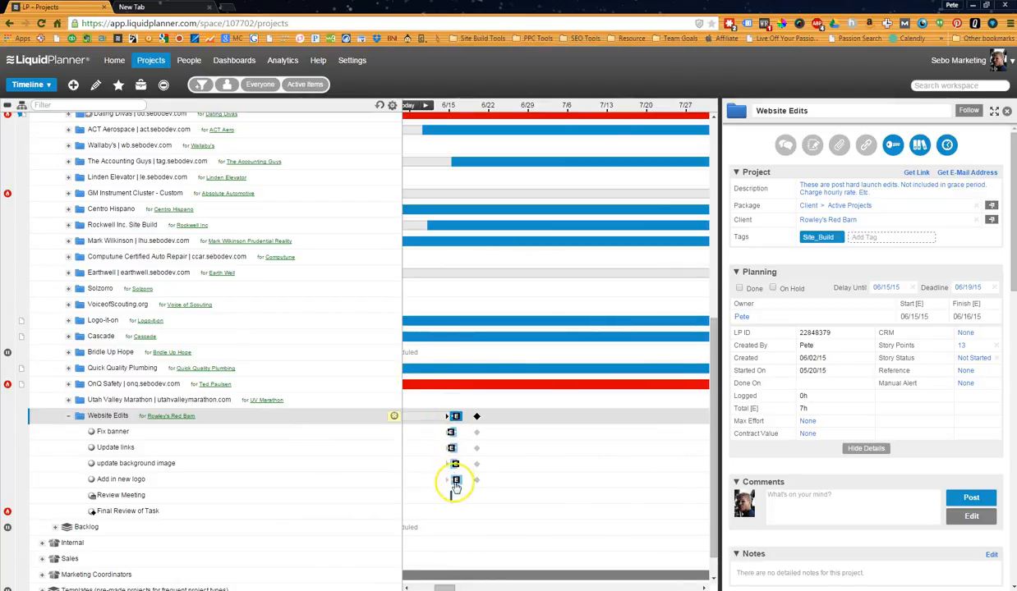
pyautogui.moveTo(457, 421)
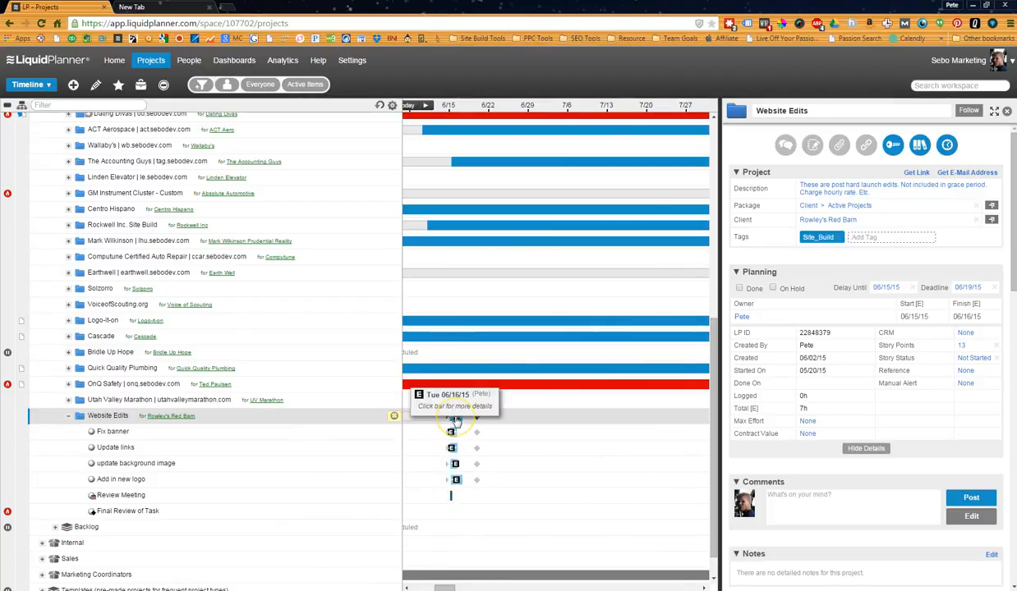
pyautogui.click(477, 417)
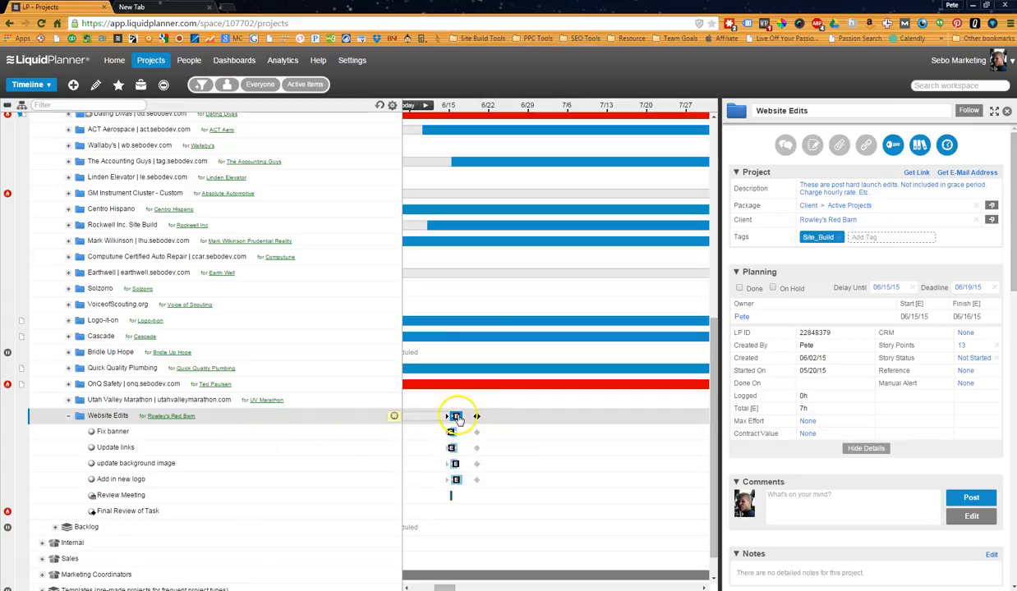
pyautogui.scroll(-1, 444, 543)
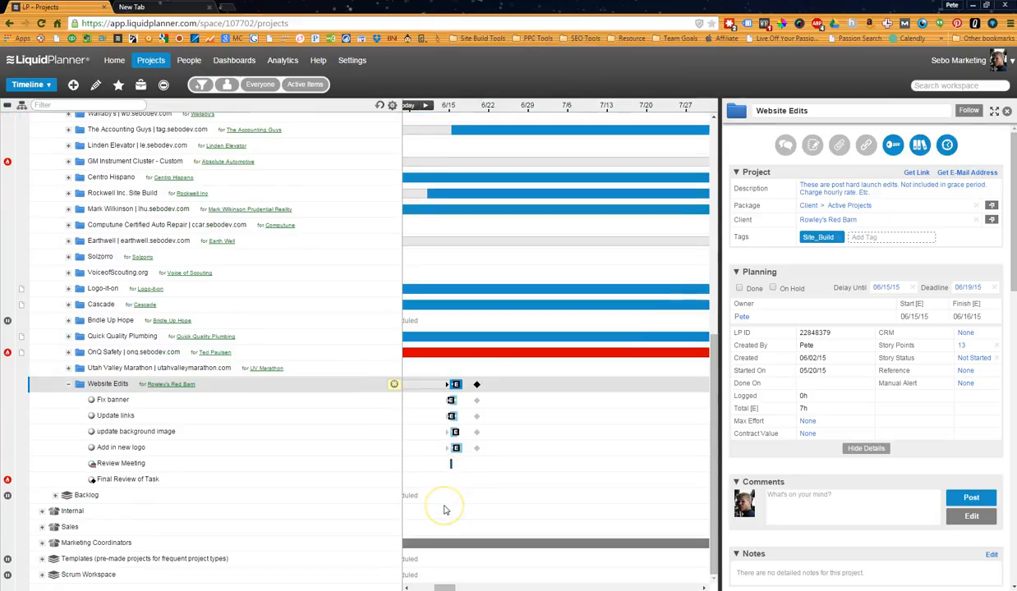
pyautogui.scroll(5, 445, 571)
pyautogui.hscroll(-5, 441, 579)
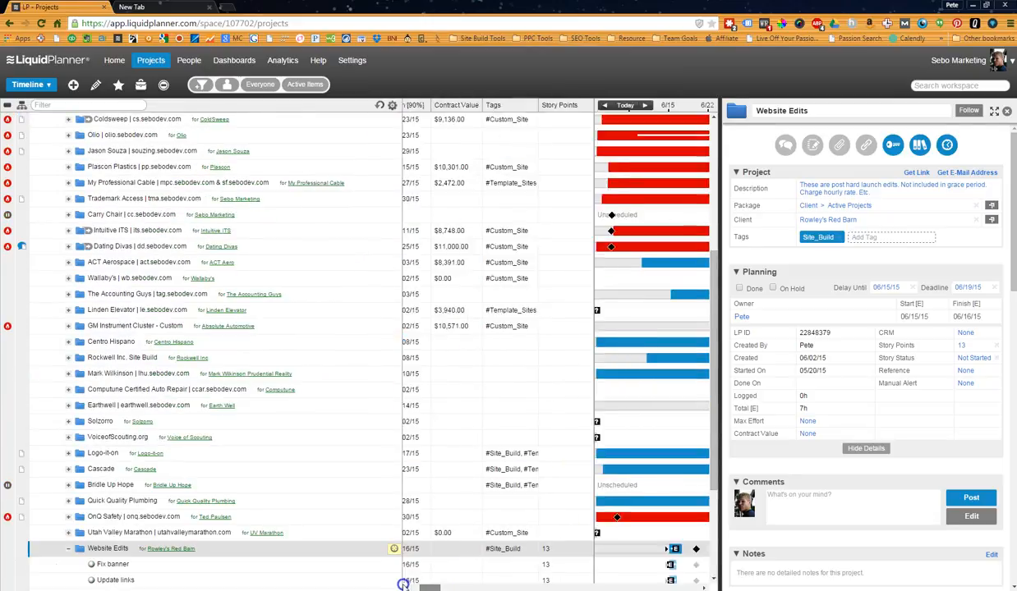
pyautogui.scroll(-5, 454, 556)
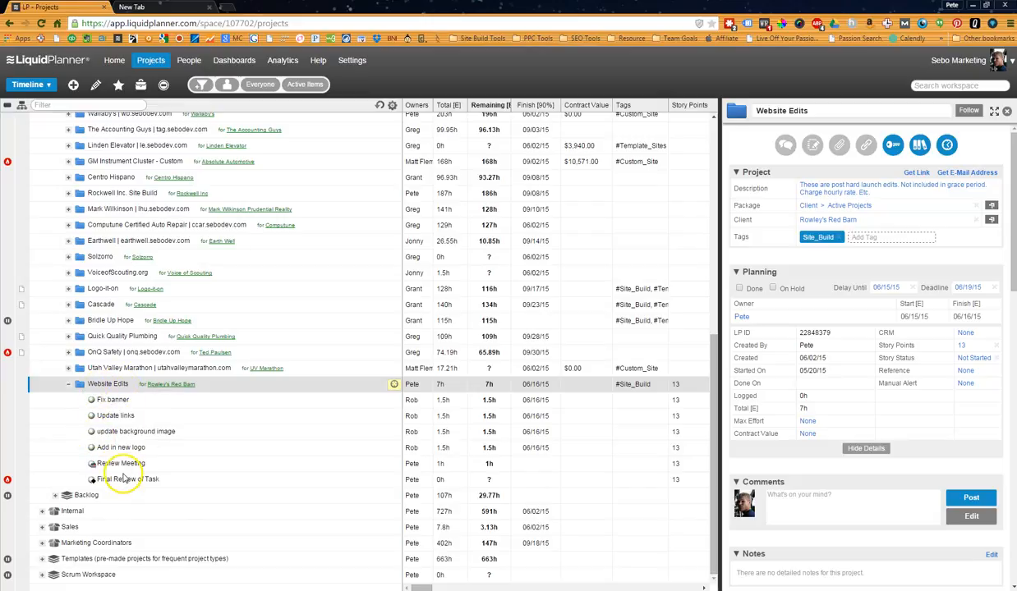
# Delete the Website Edits project from Active Projects and confirm moving it to the trash.
pyautogui.scroll(3, 119, 468)
pyautogui.scroll(-2, 111, 460)
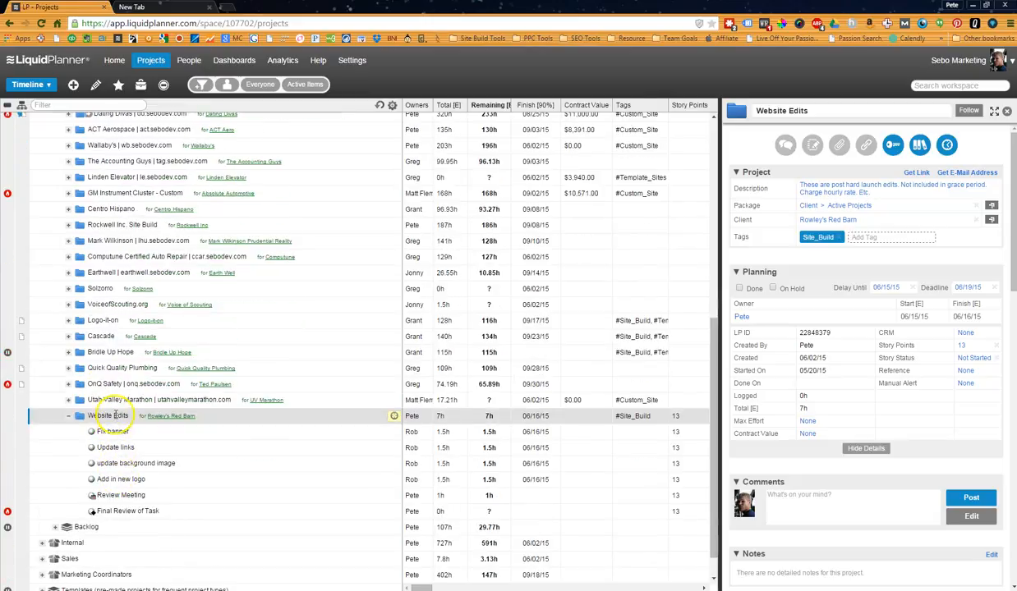
pyautogui.rightClick(115, 416)
pyautogui.click(153, 574)
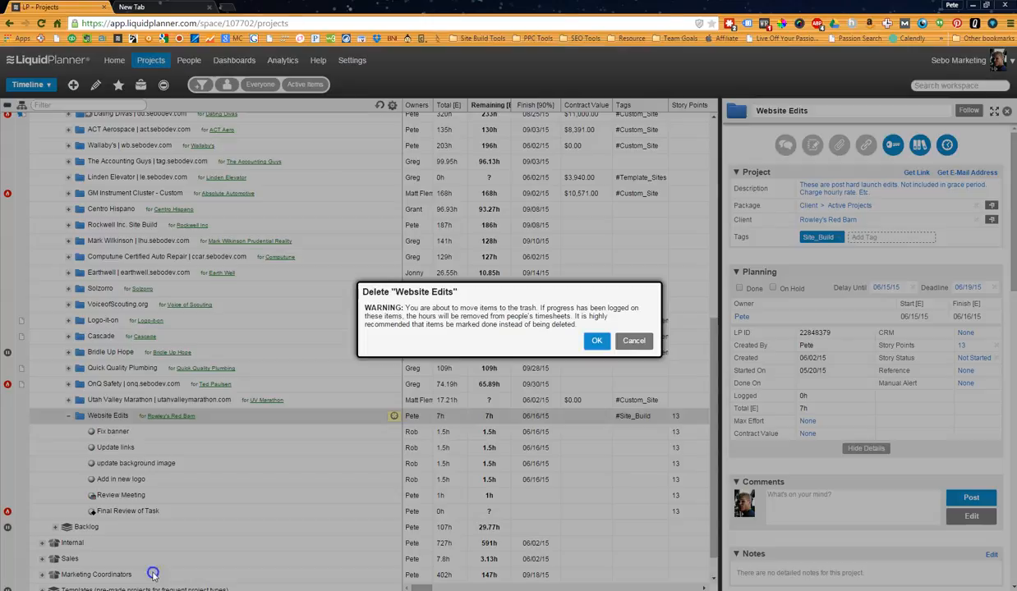
pyautogui.click(595, 341)
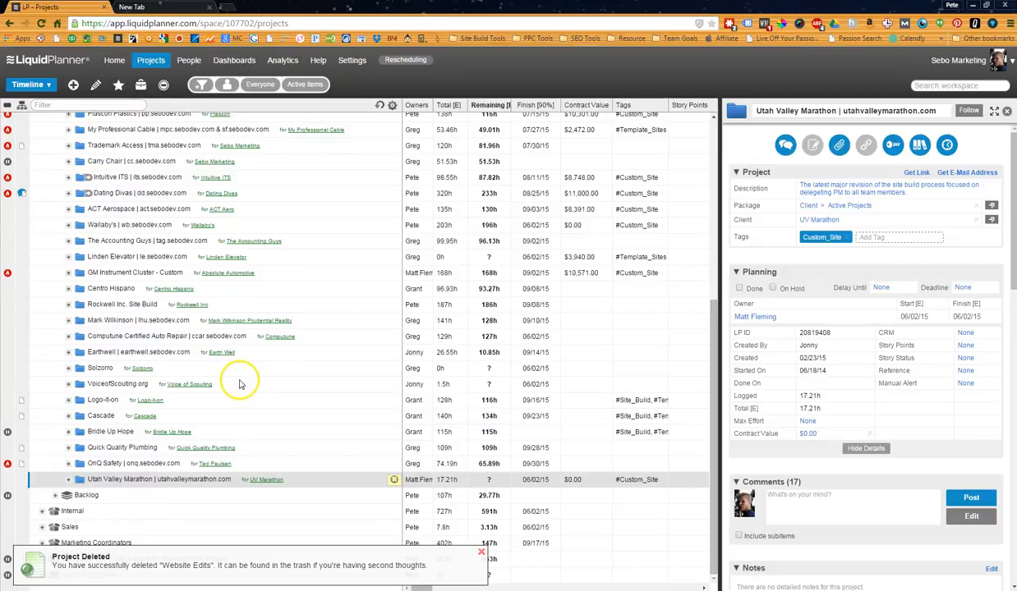
# Look through the contents of the Client Backlog package and of the Active and Backlog packages under Internal.
pyautogui.click(56, 496)
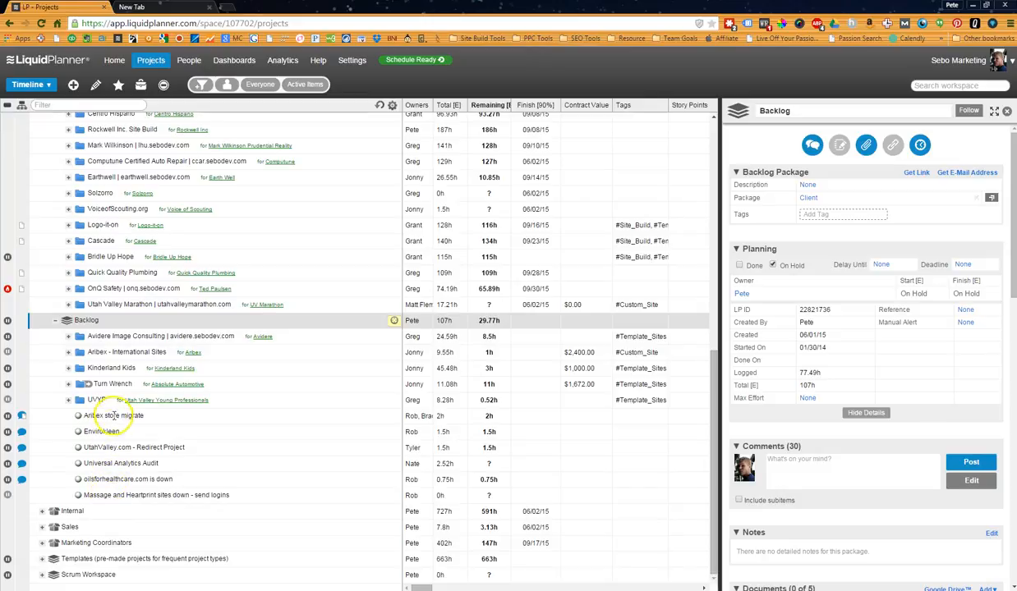
pyautogui.click(57, 320)
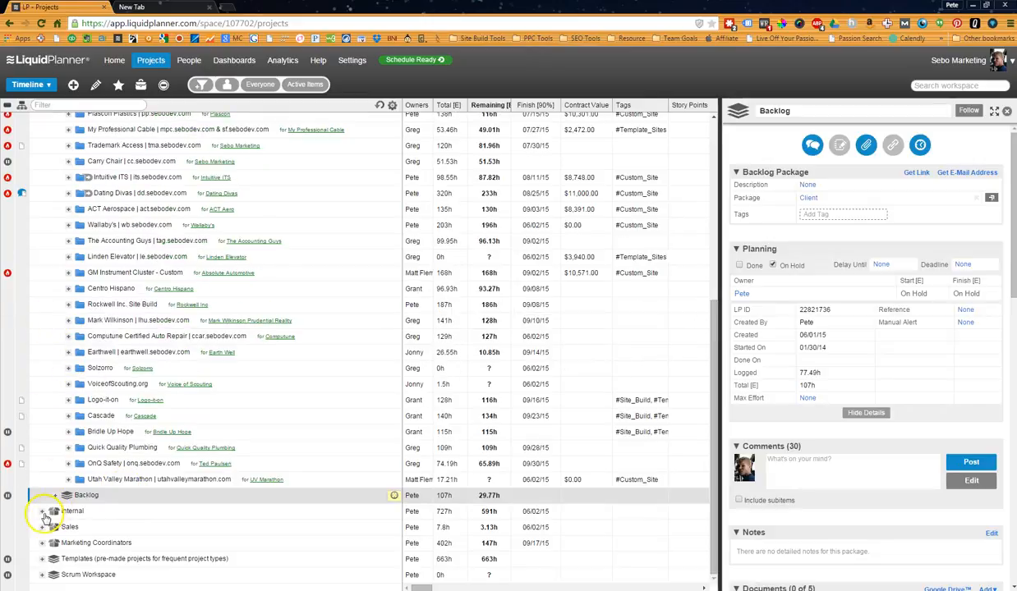
pyautogui.click(43, 512)
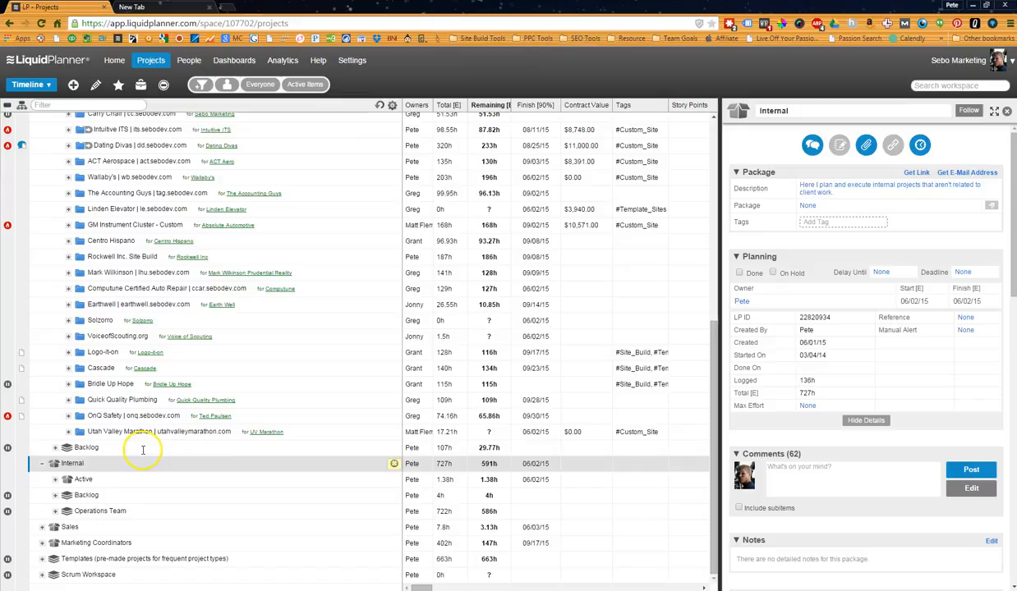
pyautogui.click(55, 482)
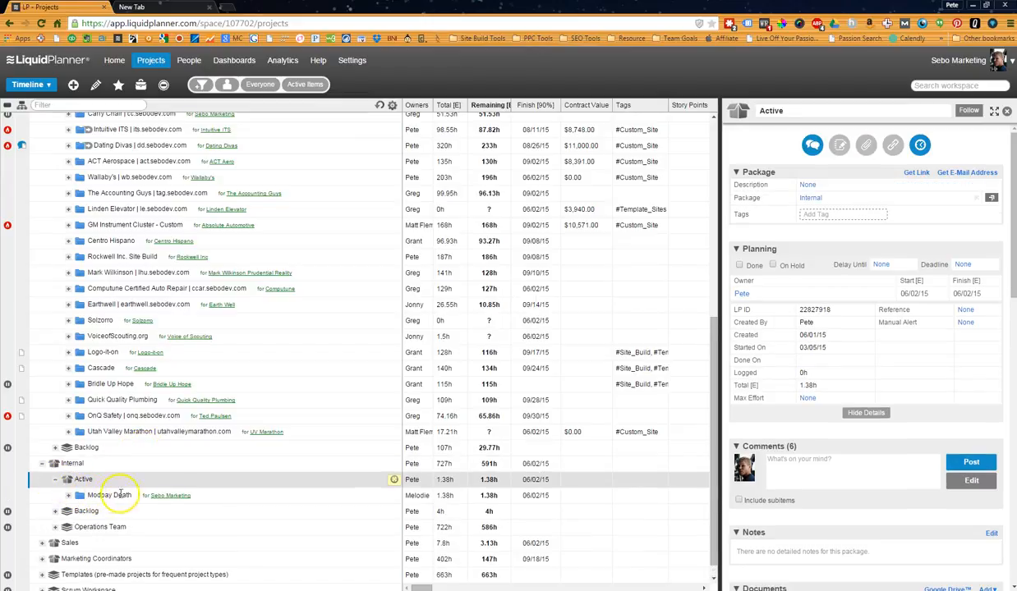
pyautogui.click(55, 511)
pyautogui.scroll(-1, 97, 509)
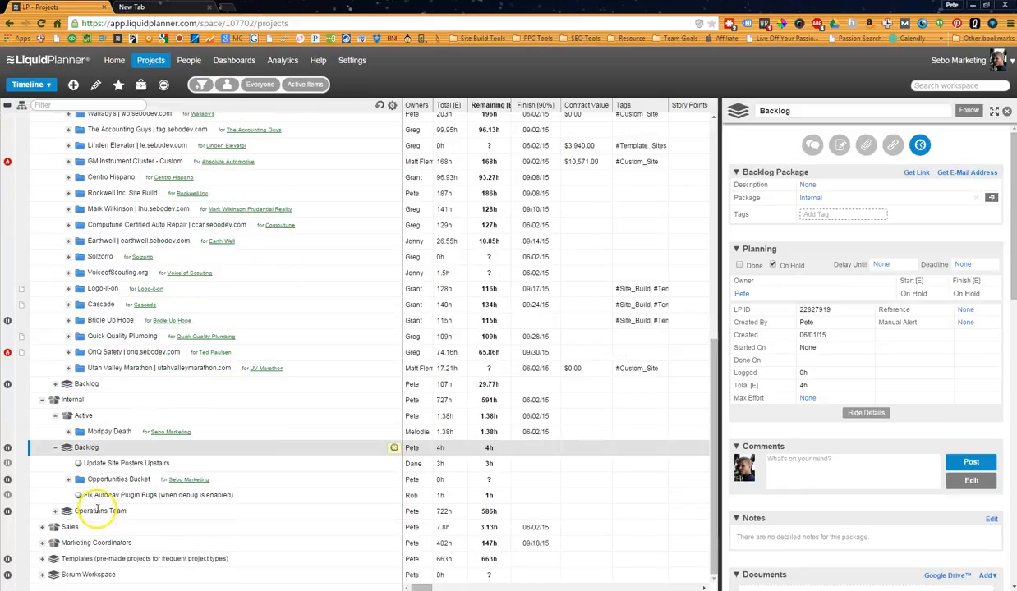
pyautogui.click(55, 448)
# Look through the Operations Team package under Internal, including the details of Operations Brain Dump.
pyautogui.click(55, 511)
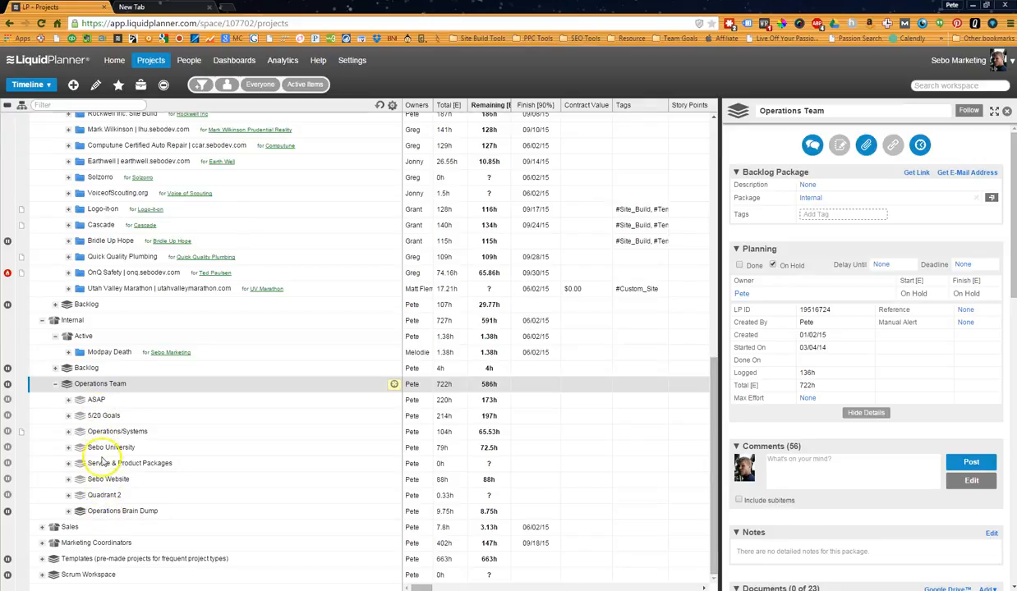
pyautogui.click(110, 512)
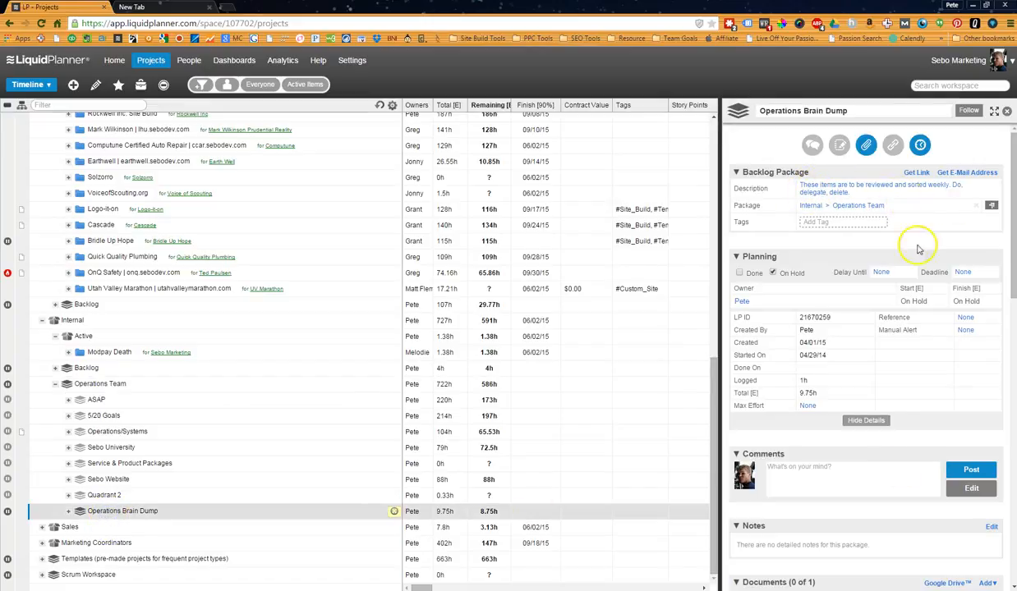
pyautogui.click(56, 385)
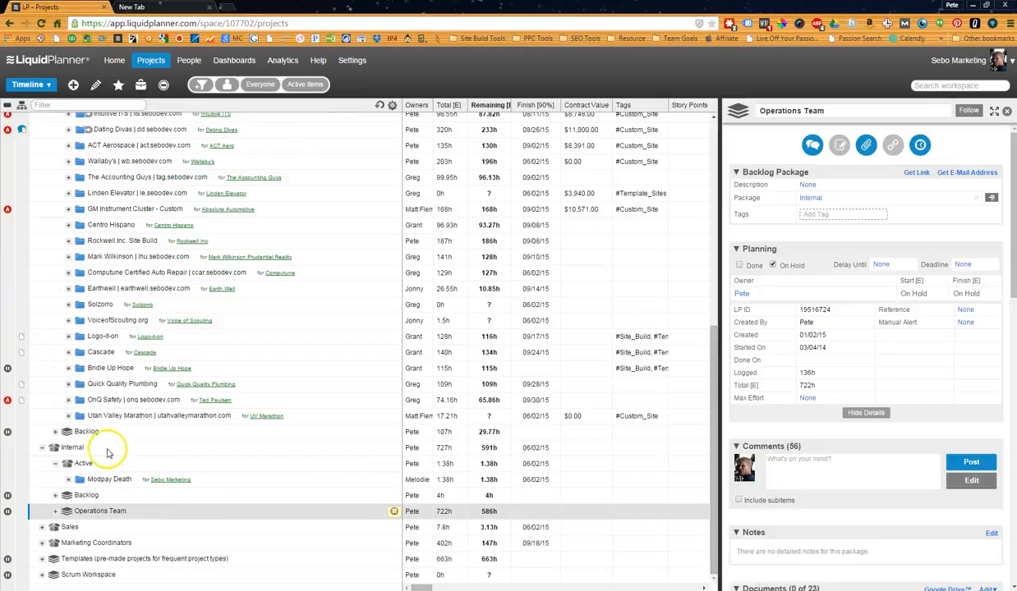
# Collapse the Internal package and the Active Projects package under Client.
pyautogui.click(44, 450)
pyautogui.scroll(8, 27, 385)
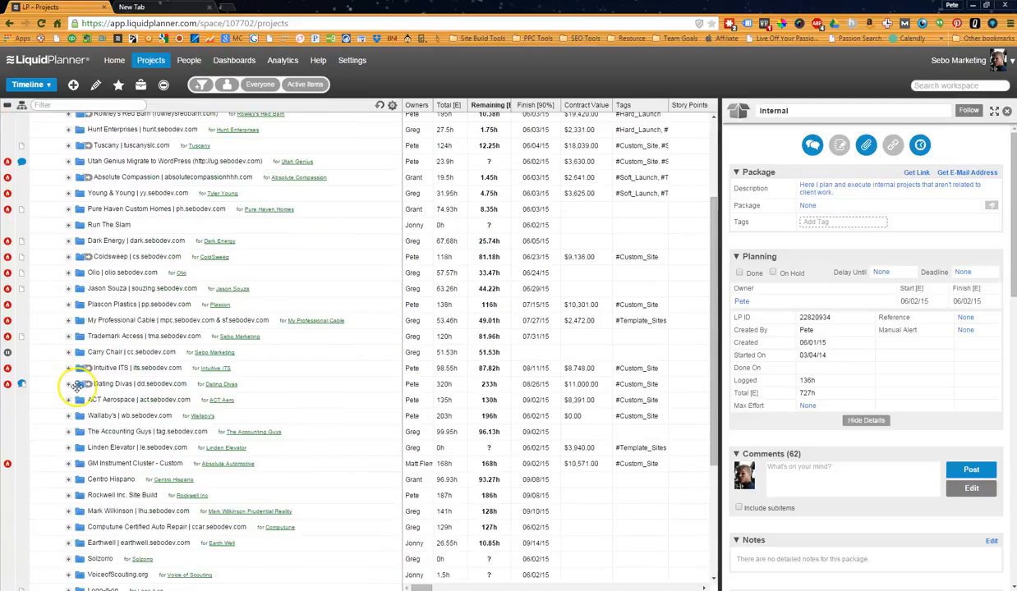
pyautogui.click(56, 215)
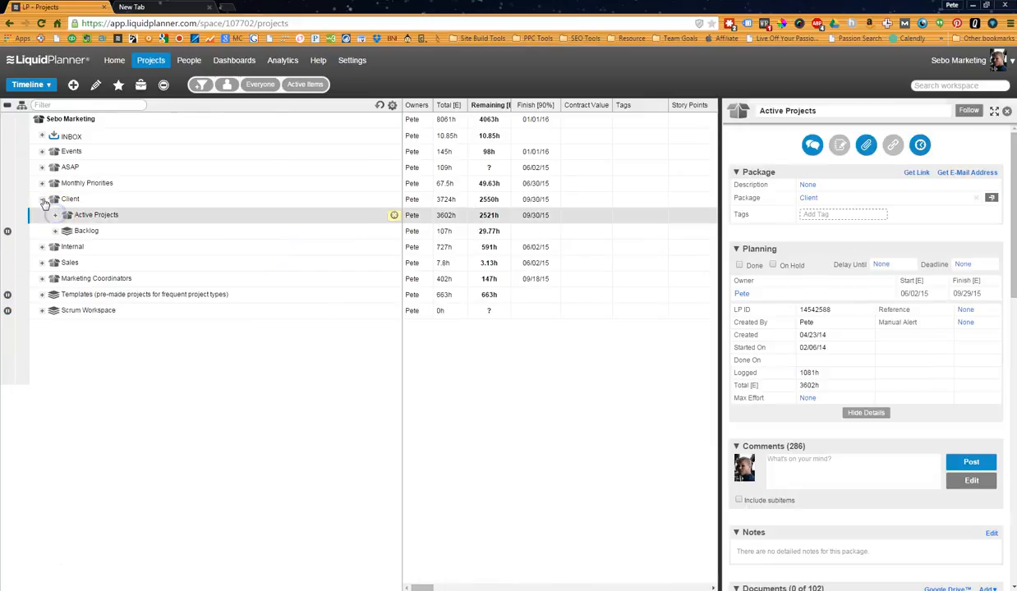
# Collapse the Client package and look through the Sales package, including the two tasks in its Leads project.
pyautogui.click(42, 200)
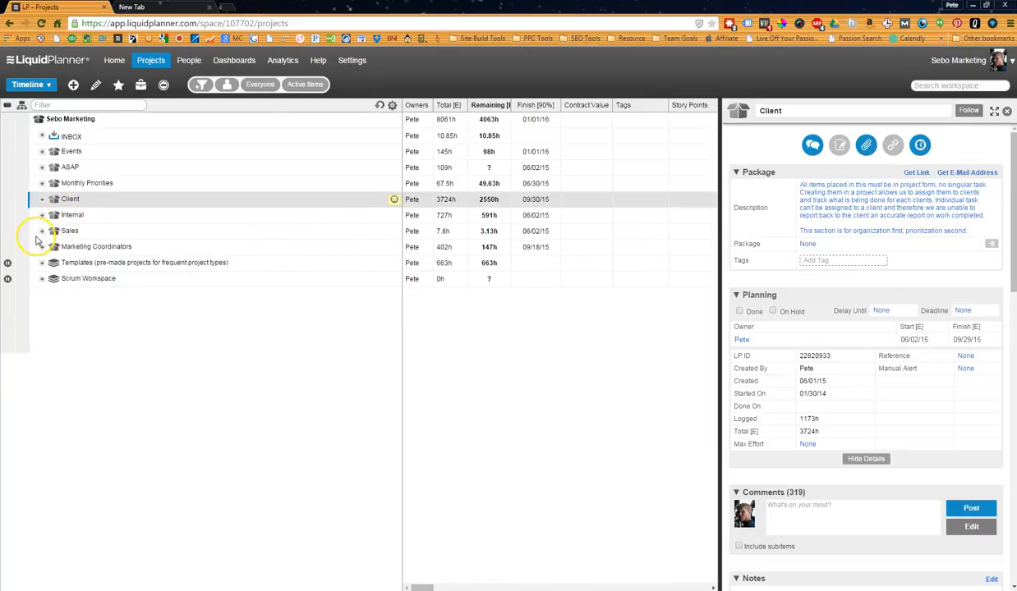
pyautogui.click(42, 233)
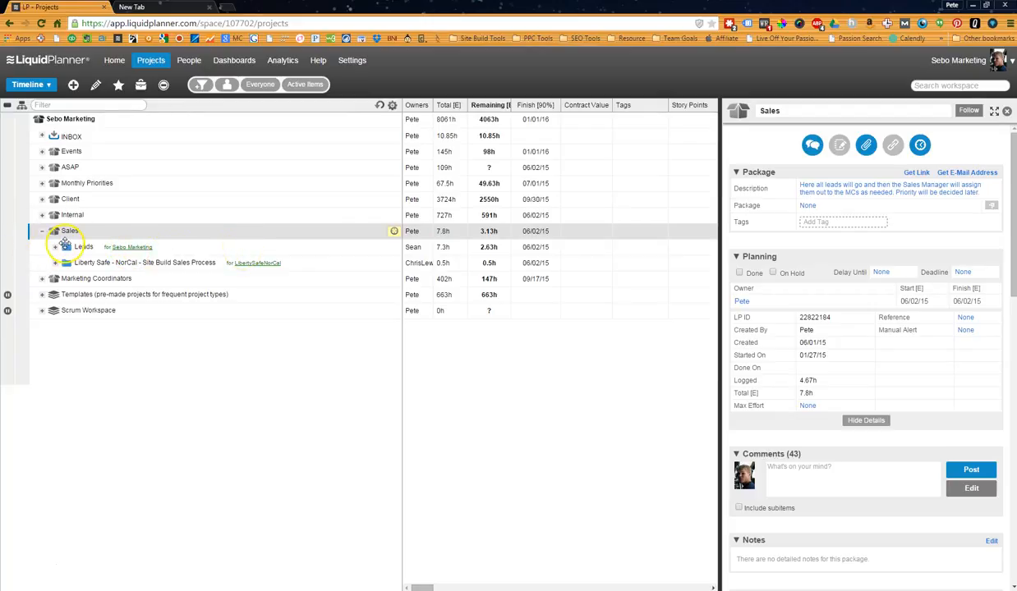
pyautogui.click(65, 246)
pyautogui.click(56, 249)
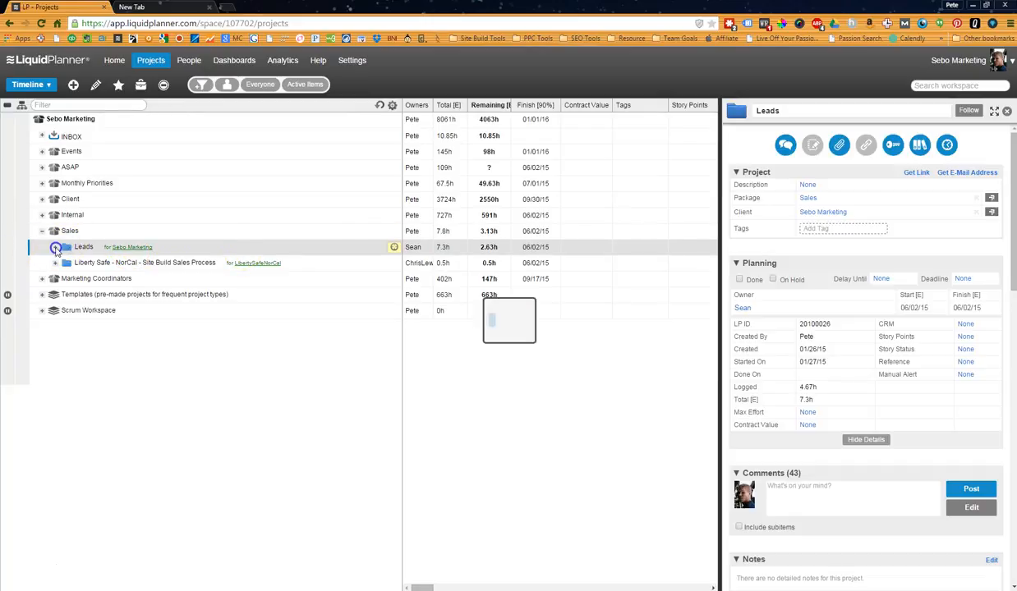
pyautogui.click(86, 262)
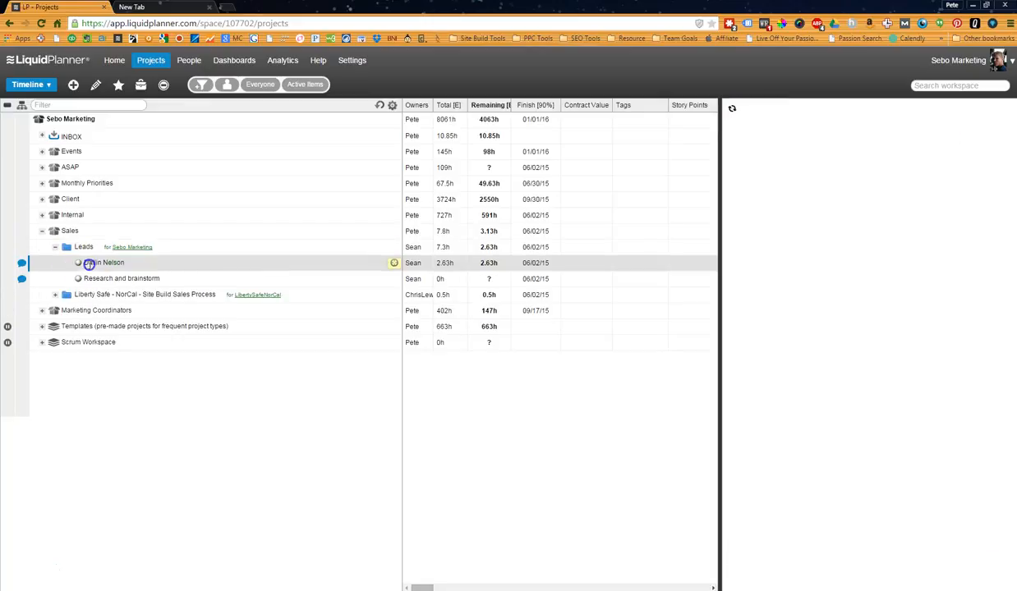
pyautogui.click(94, 278)
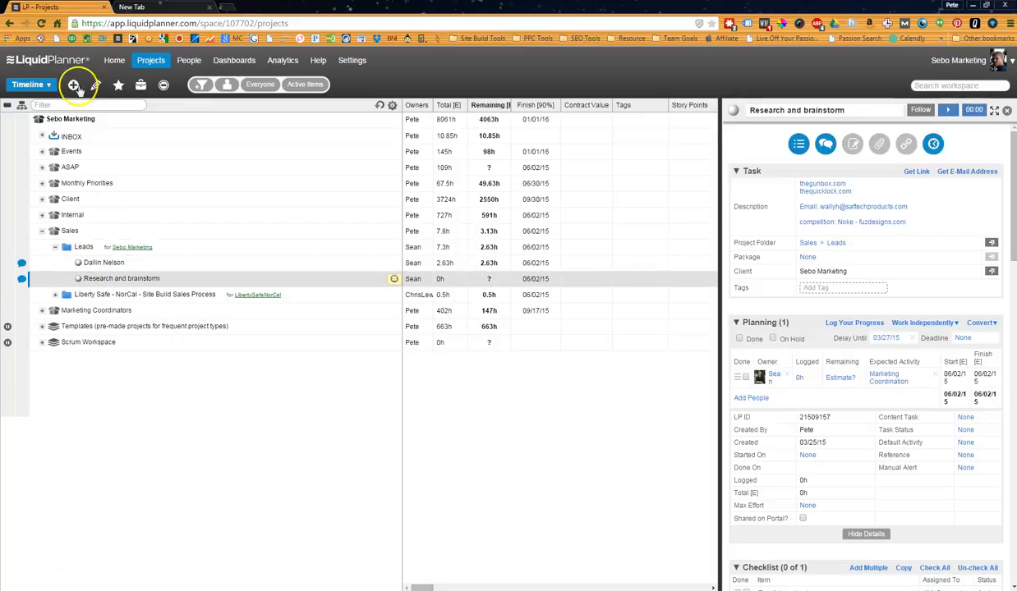
# Switch the Leads project to Card View, arrange the cards by CRM and select the Leads card.
pyautogui.click(41, 84)
pyautogui.click(58, 140)
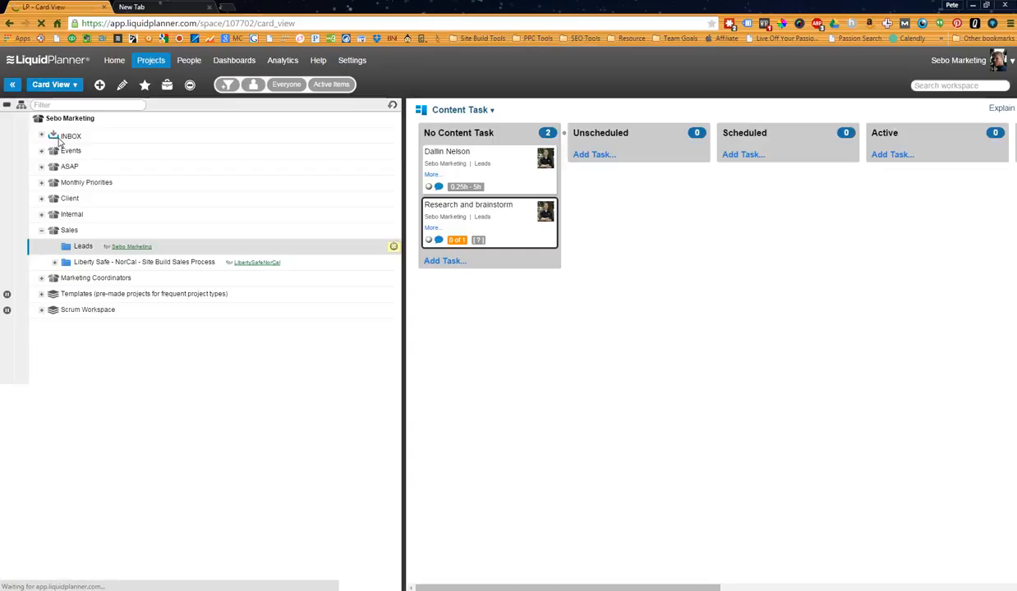
pyautogui.click(482, 109)
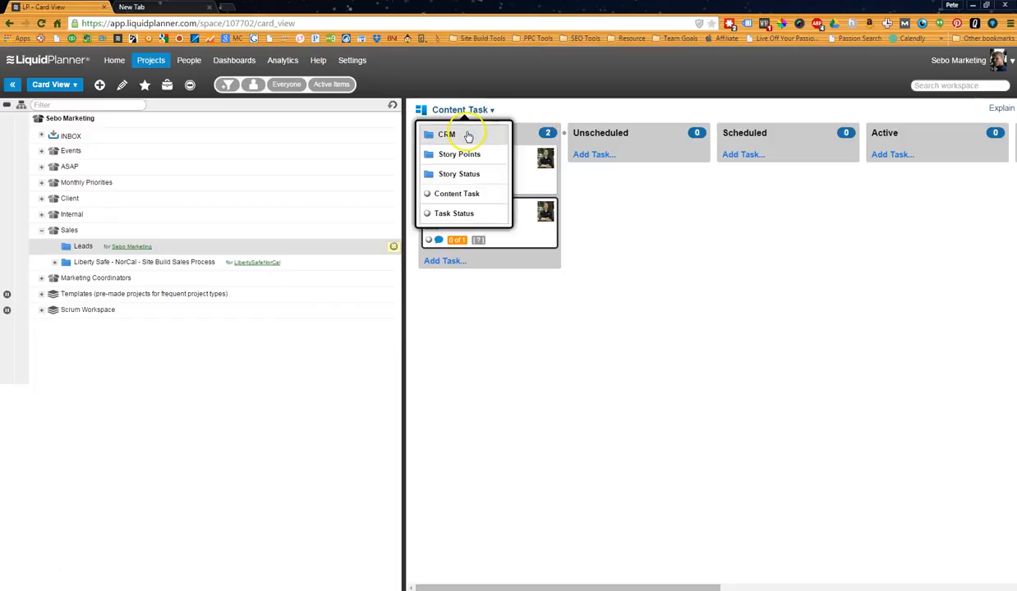
pyautogui.click(467, 136)
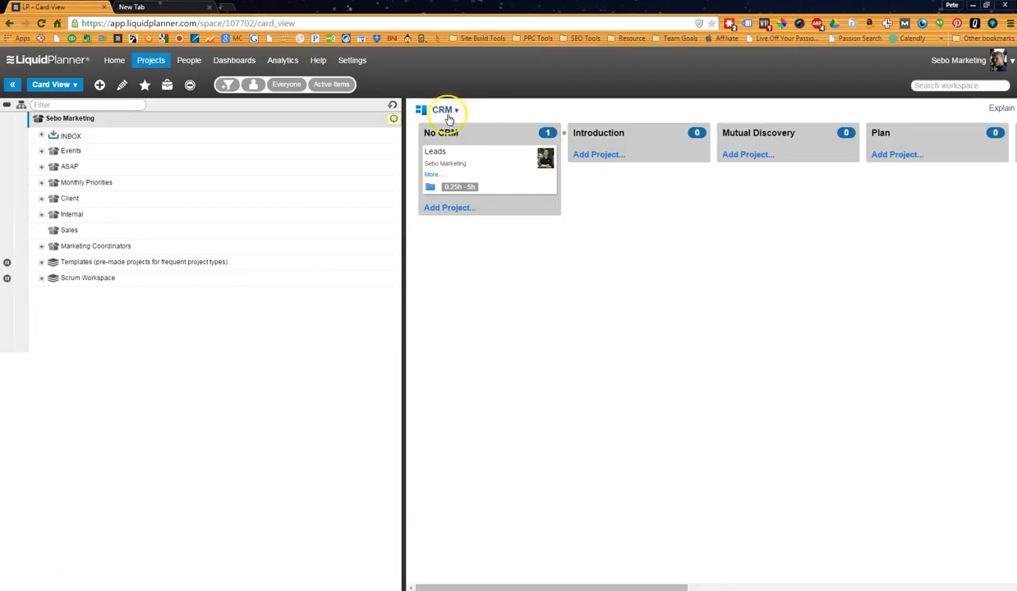
pyautogui.moveTo(495, 162)
pyautogui.mouseDown()
pyautogui.moveTo(972, 154)
pyautogui.moveTo(484, 154)
pyautogui.mouseUp()
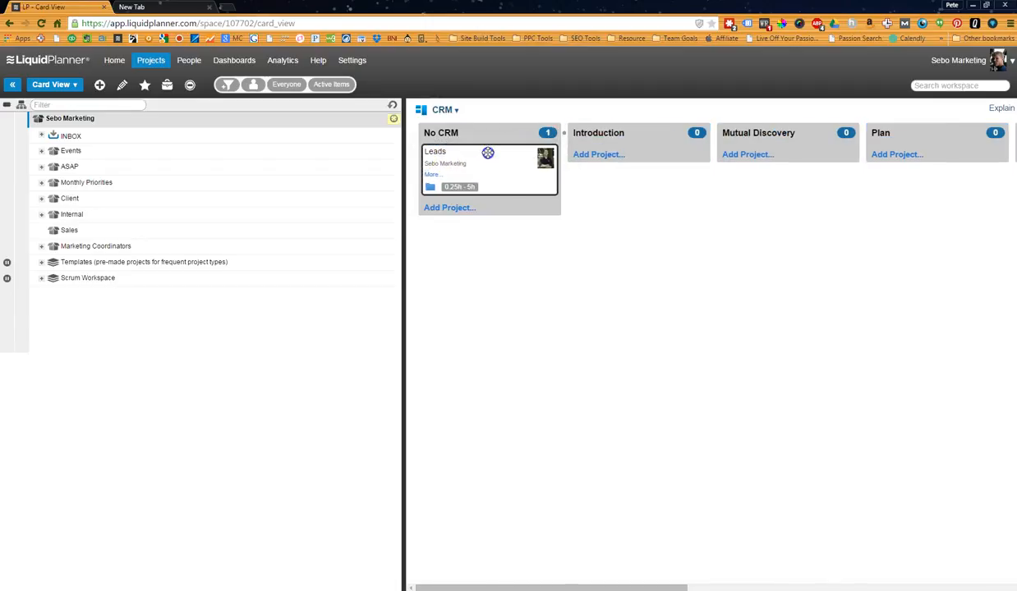
# Examine the CRM stages through Closed and Lost, and the available card categories for the Sales package.
pyautogui.moveTo(674, 585); pyautogui.dragTo(973, 587)
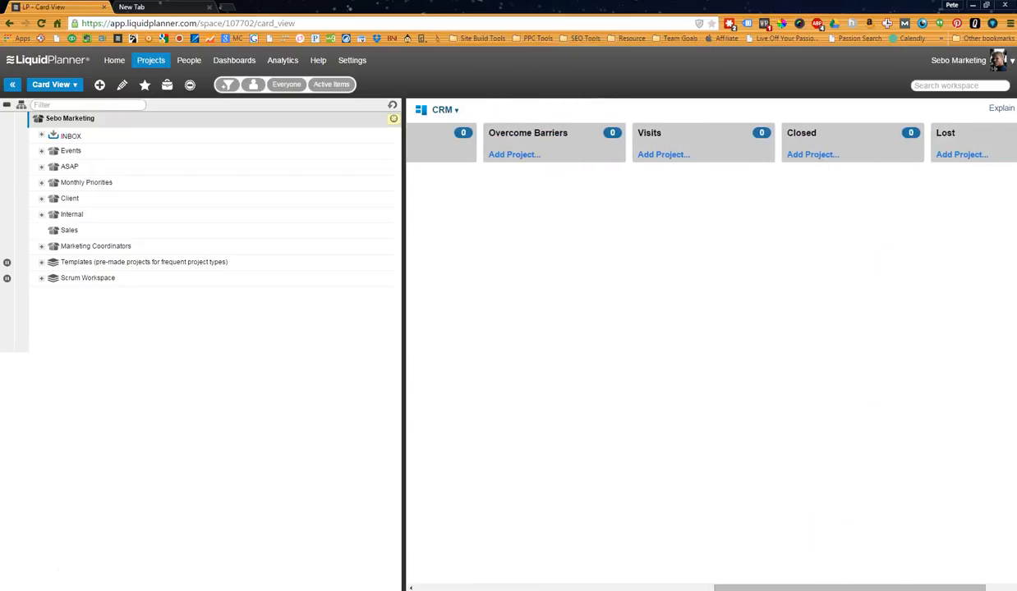
pyautogui.moveTo(840, 585); pyautogui.dragTo(927, 588)
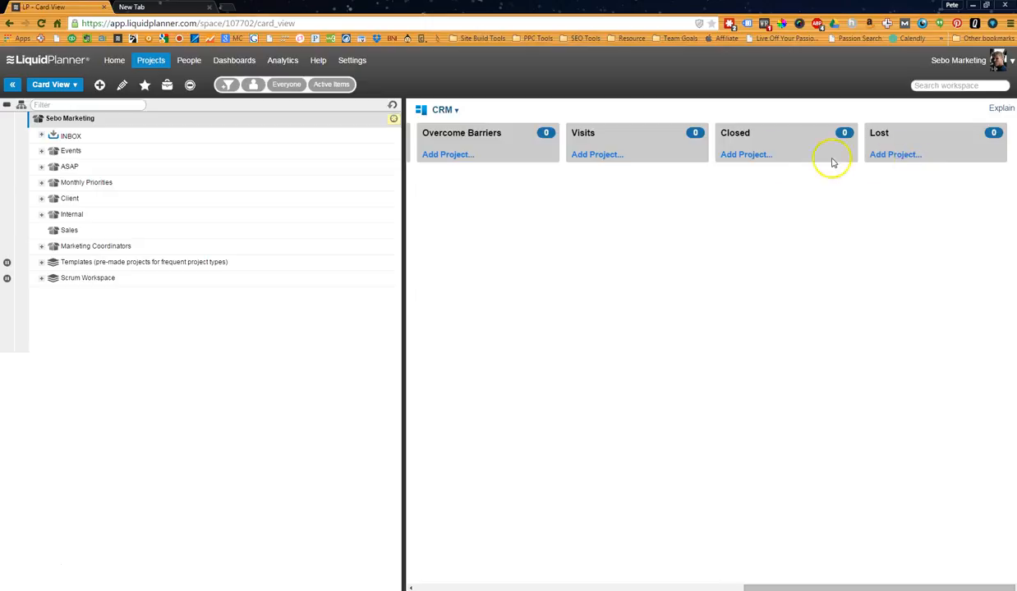
pyautogui.moveTo(786, 585); pyautogui.dragTo(375, 370)
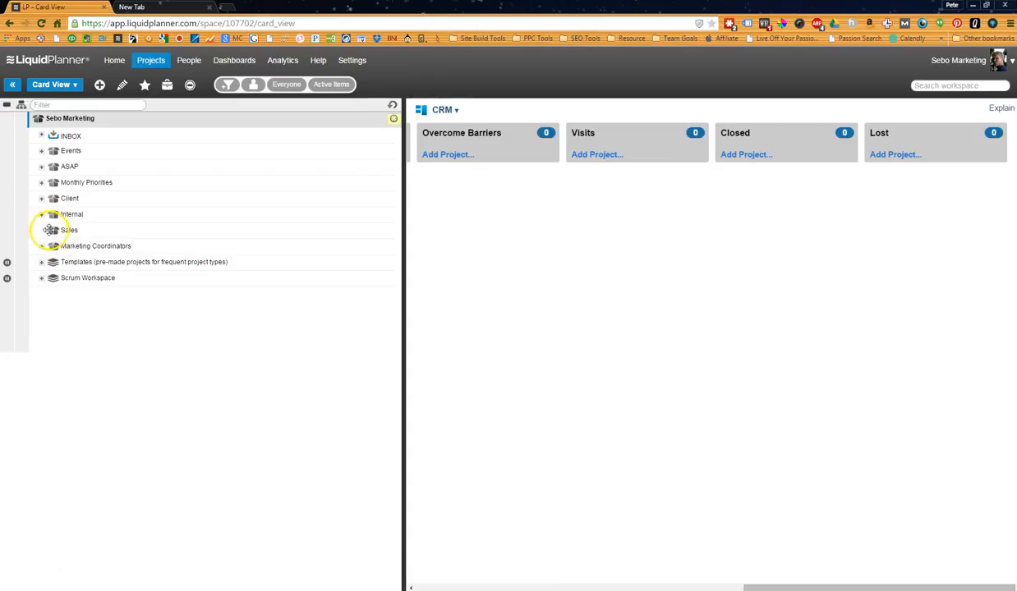
pyautogui.click(59, 230)
pyautogui.click(446, 110)
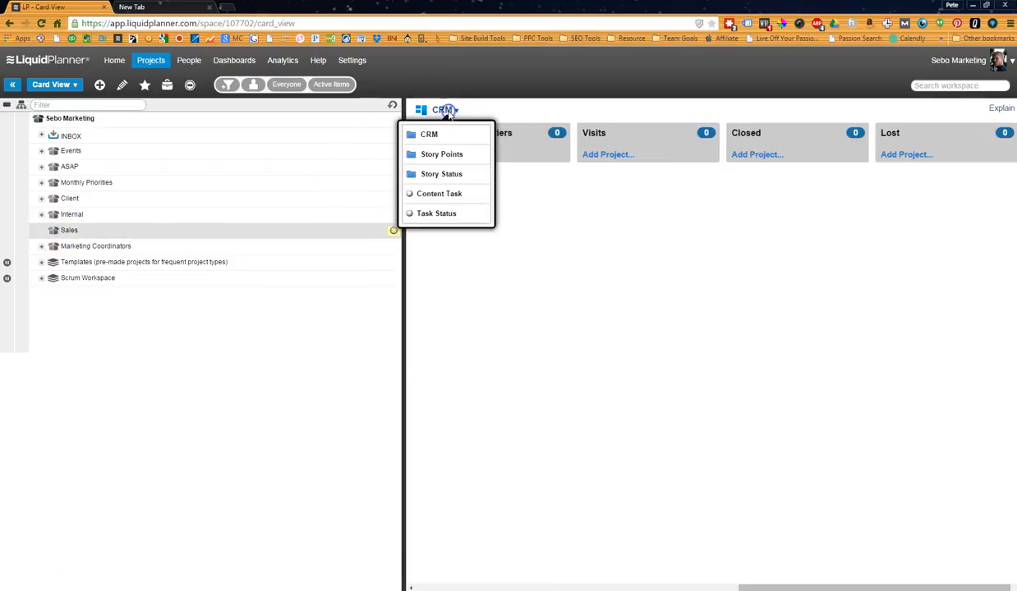
pyautogui.click(444, 282)
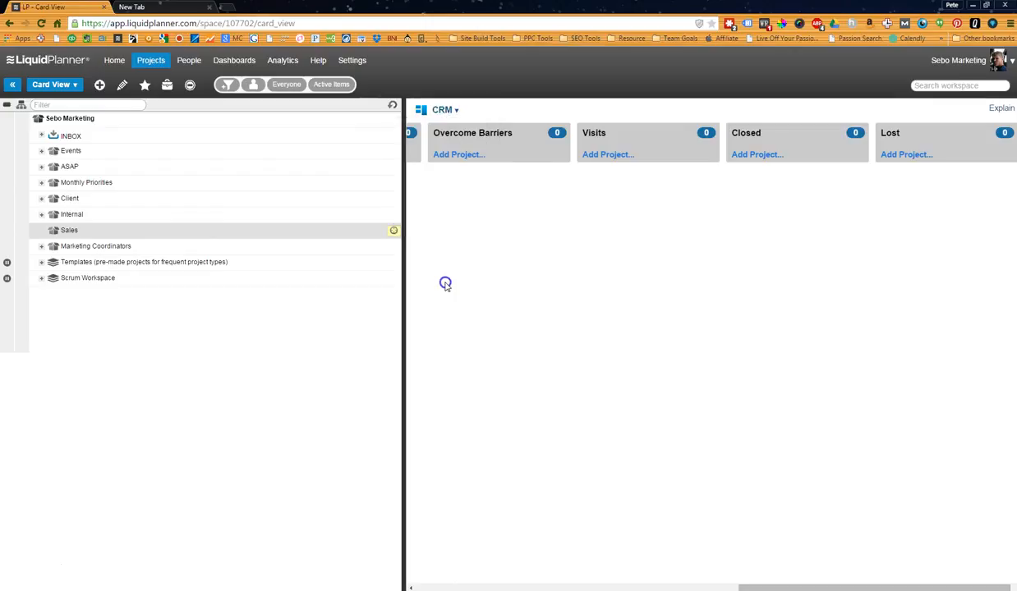
# Return the projects to the Timeline view and collapse the Sales package.
pyautogui.click(54, 84)
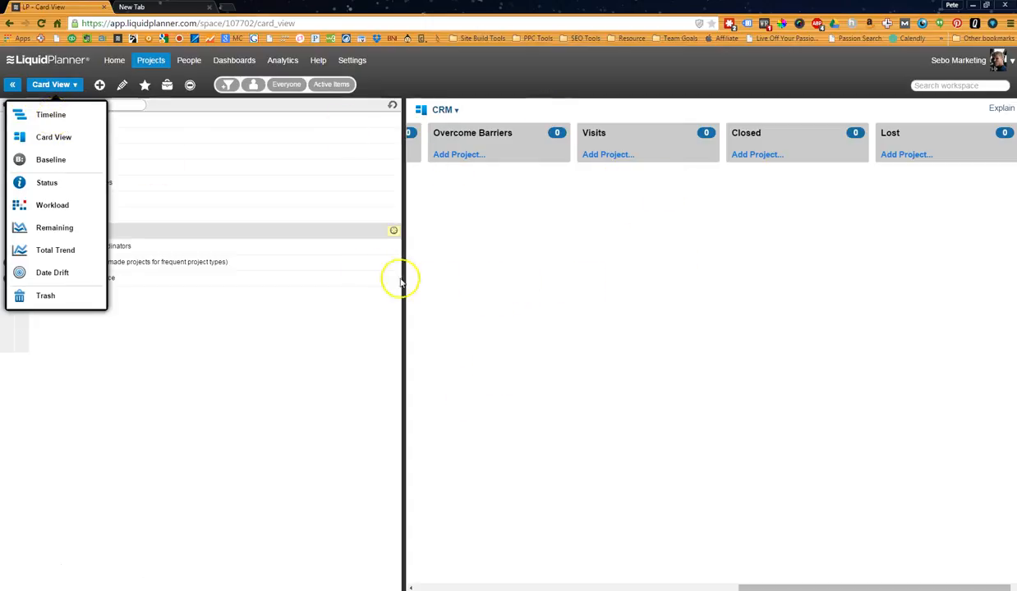
pyautogui.click(55, 118)
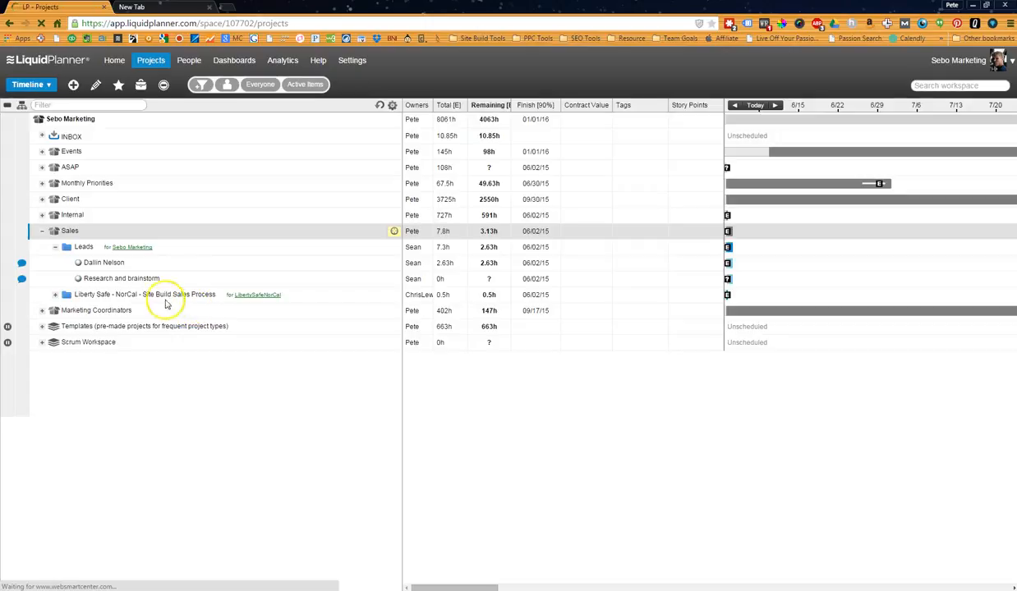
pyautogui.click(43, 233)
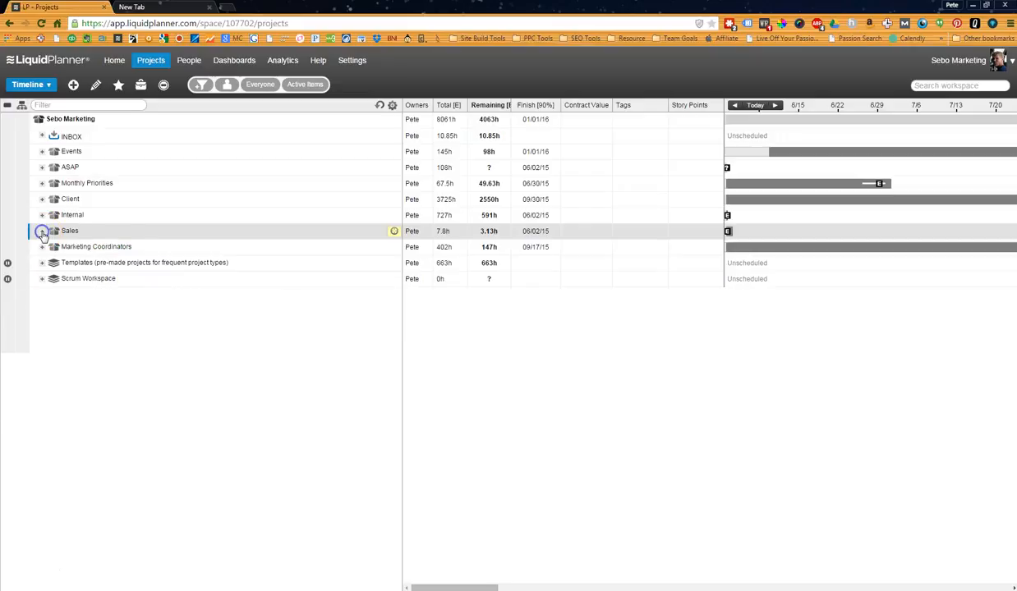
# Look through the first coordinator's May and June packages under Marketing Coordinators, including the May Wendia project.
pyautogui.click(41, 248)
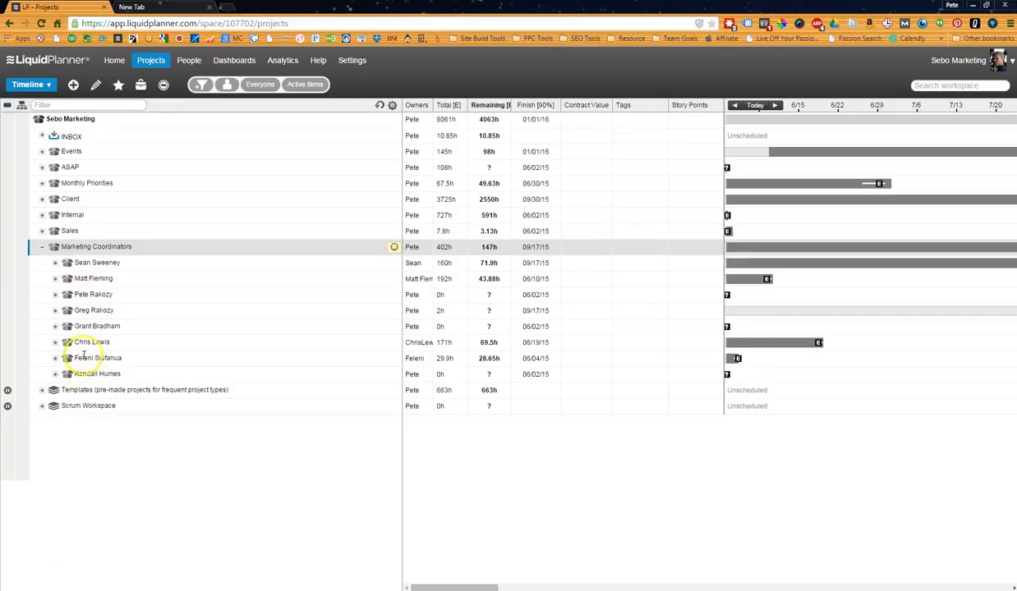
pyautogui.click(55, 263)
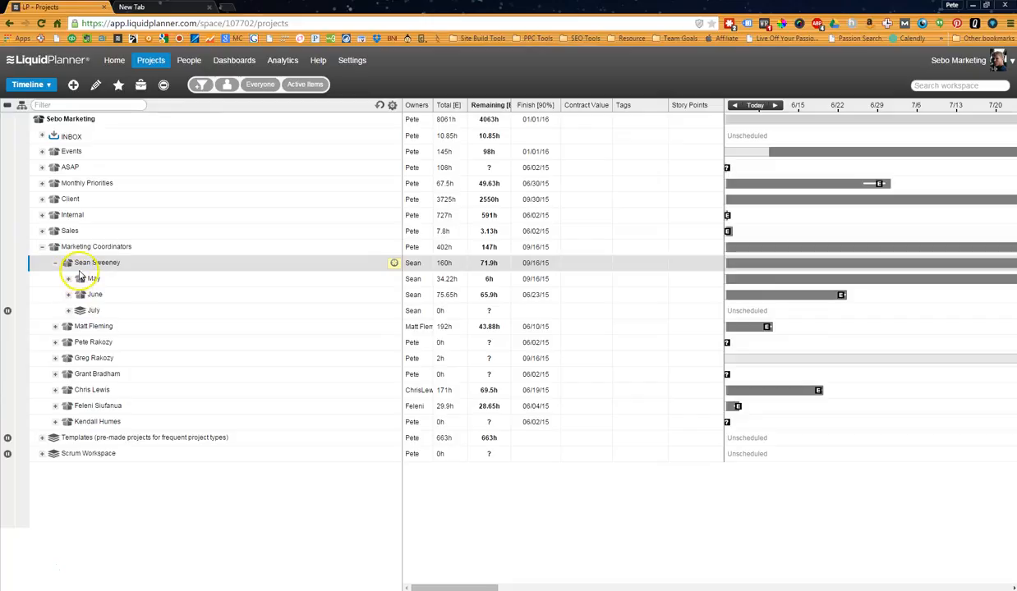
pyautogui.click(68, 279)
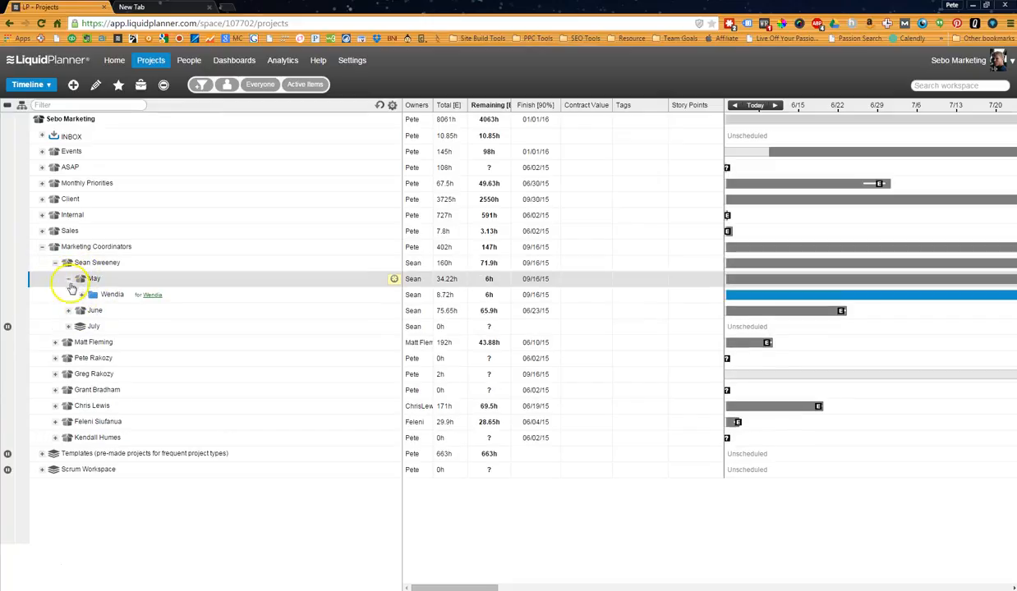
pyautogui.click(68, 312)
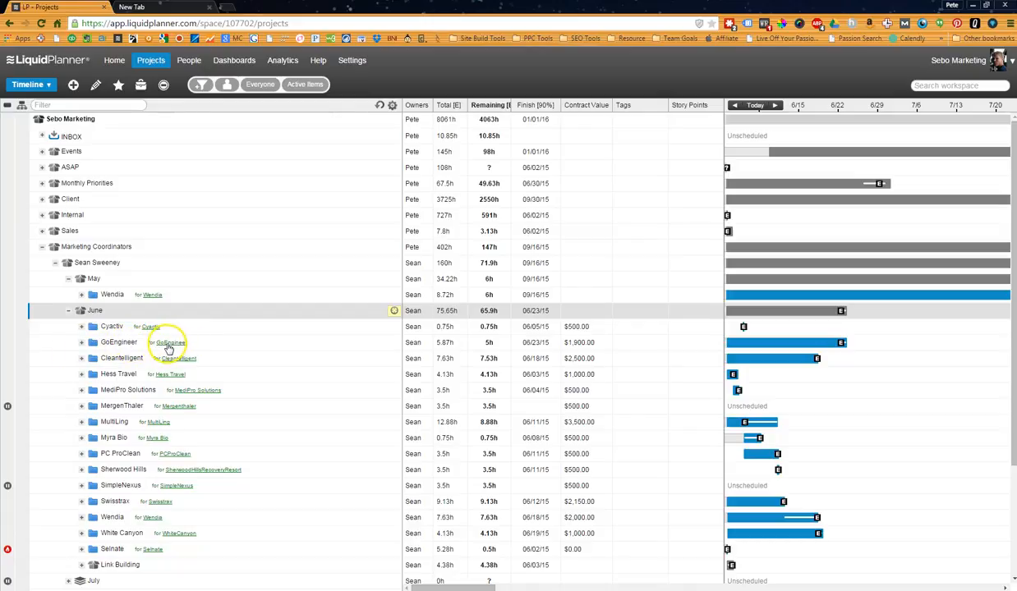
pyautogui.scroll(-2, 167, 347)
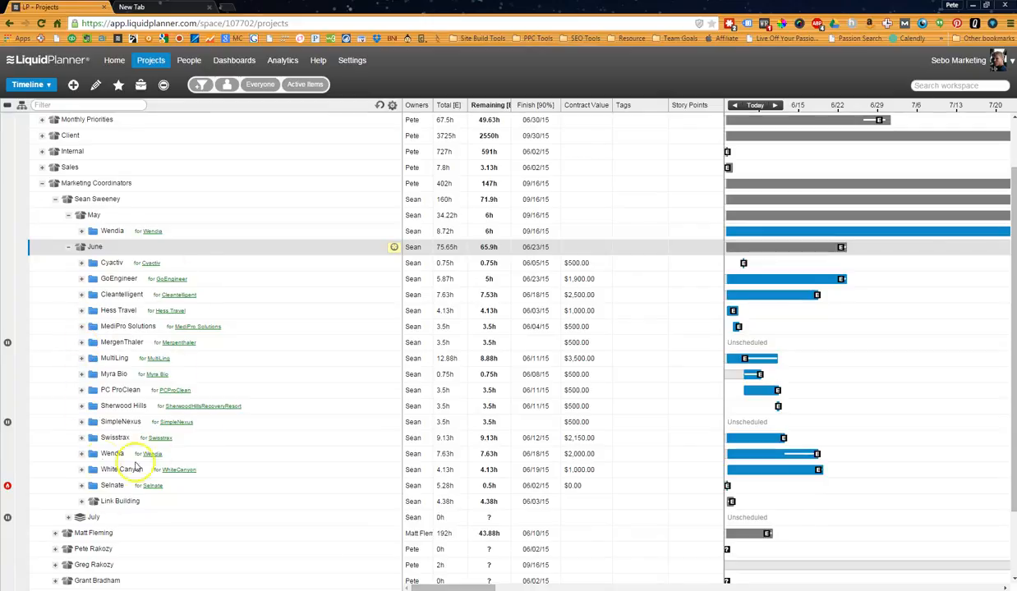
pyautogui.click(68, 247)
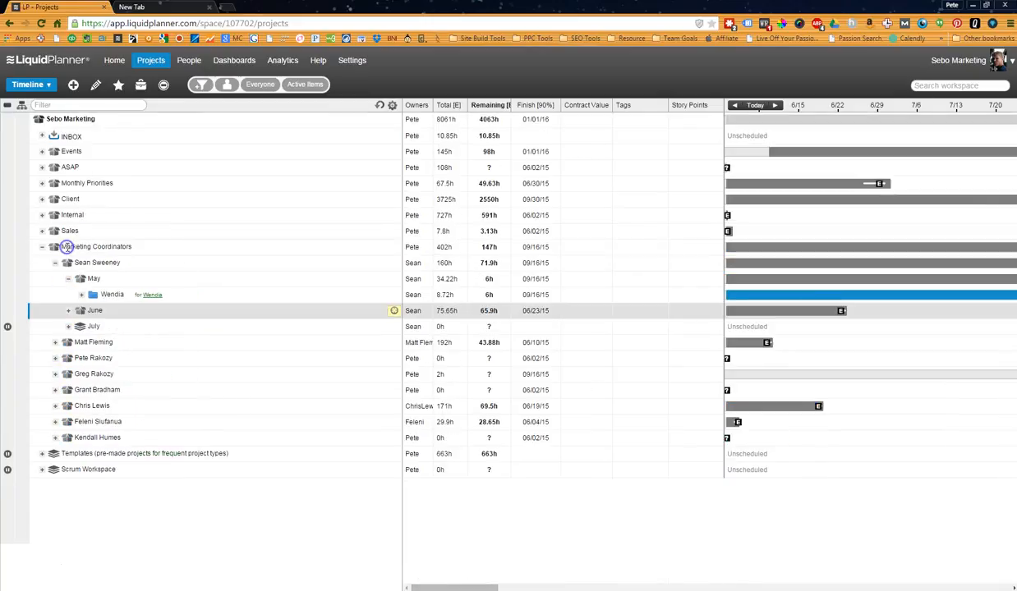
pyautogui.click(81, 295)
pyautogui.click(81, 295)
pyautogui.click(69, 279)
# Add a project named New Website, with its owner, to the third coordinator's Active package under Marketing Coordinators.
pyautogui.click(56, 342)
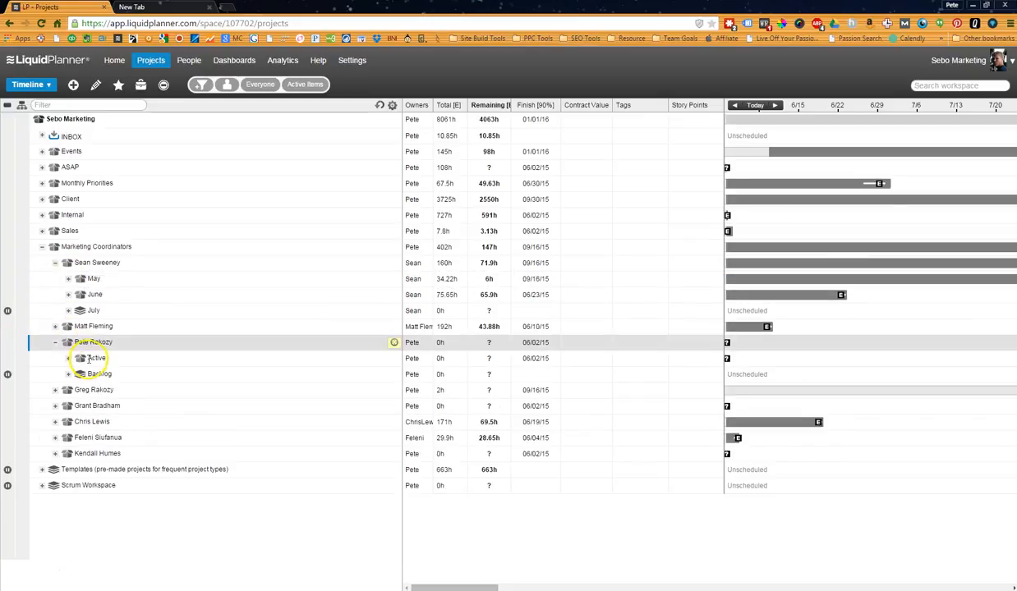
pyautogui.click(69, 359)
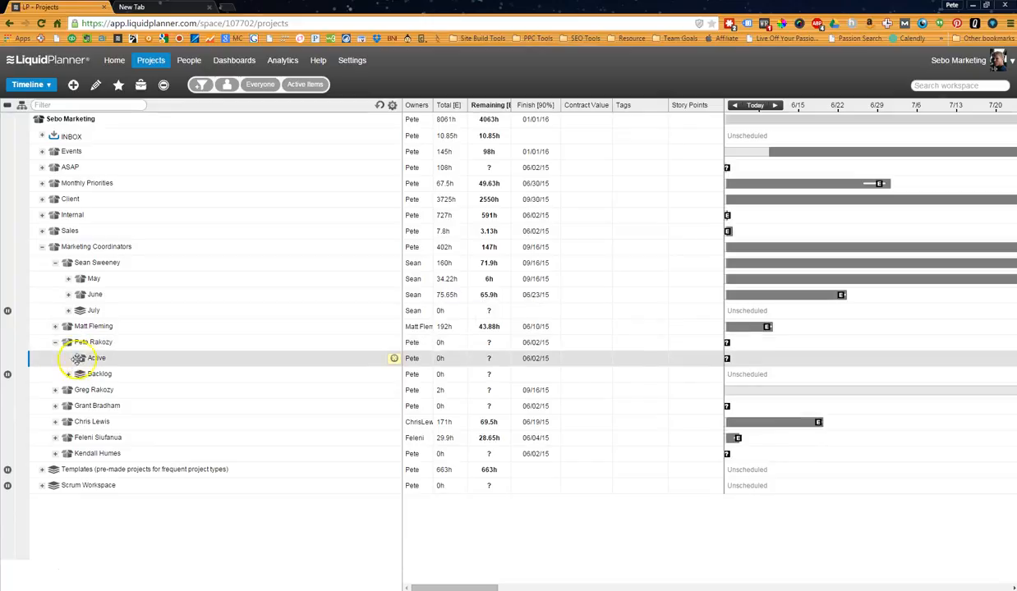
pyautogui.rightClick(90, 353)
pyautogui.moveTo(178, 378)
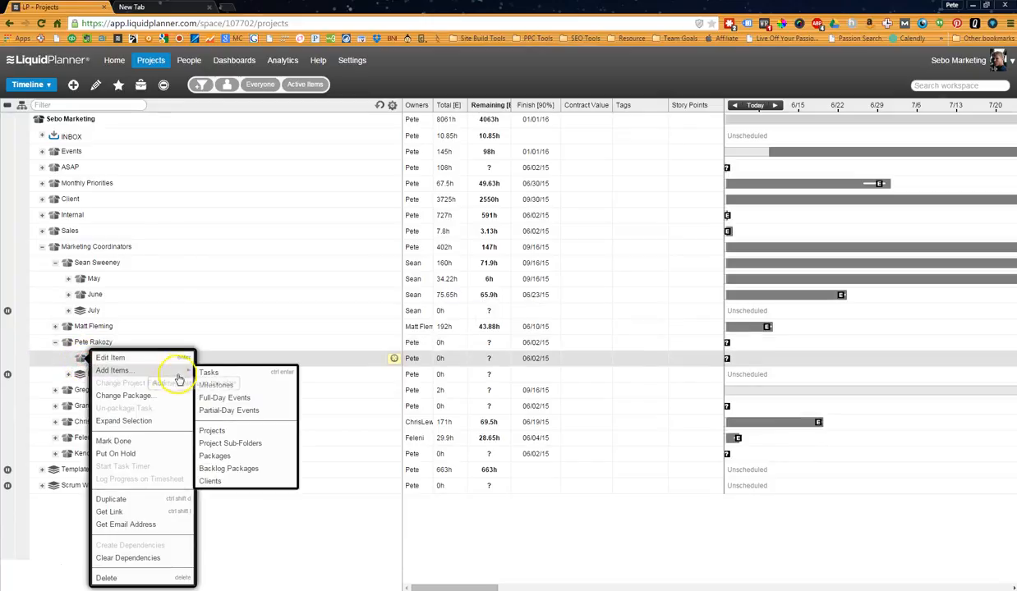
pyautogui.click(227, 431)
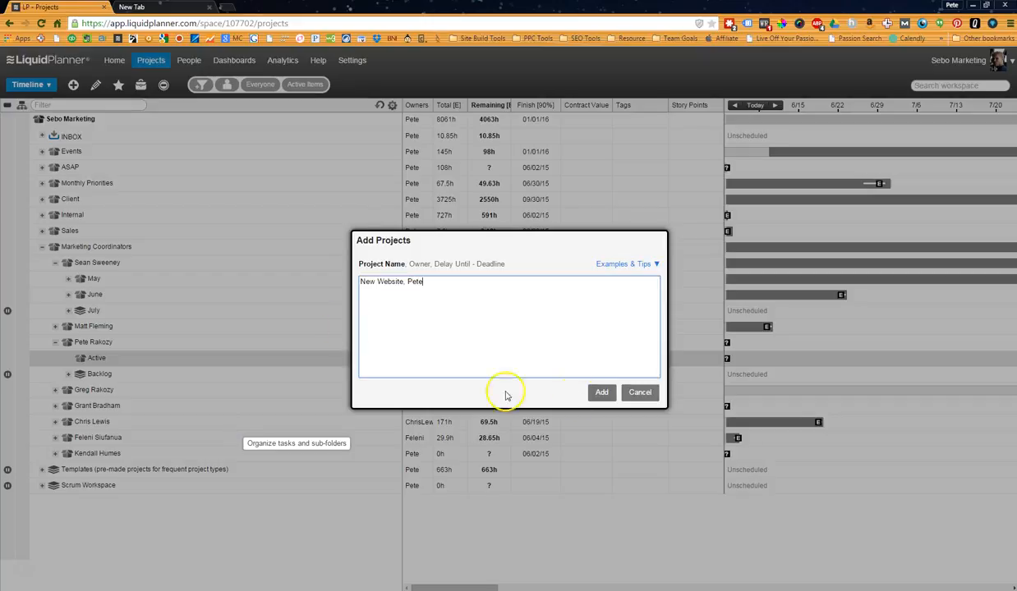
pyautogui.click(595, 394)
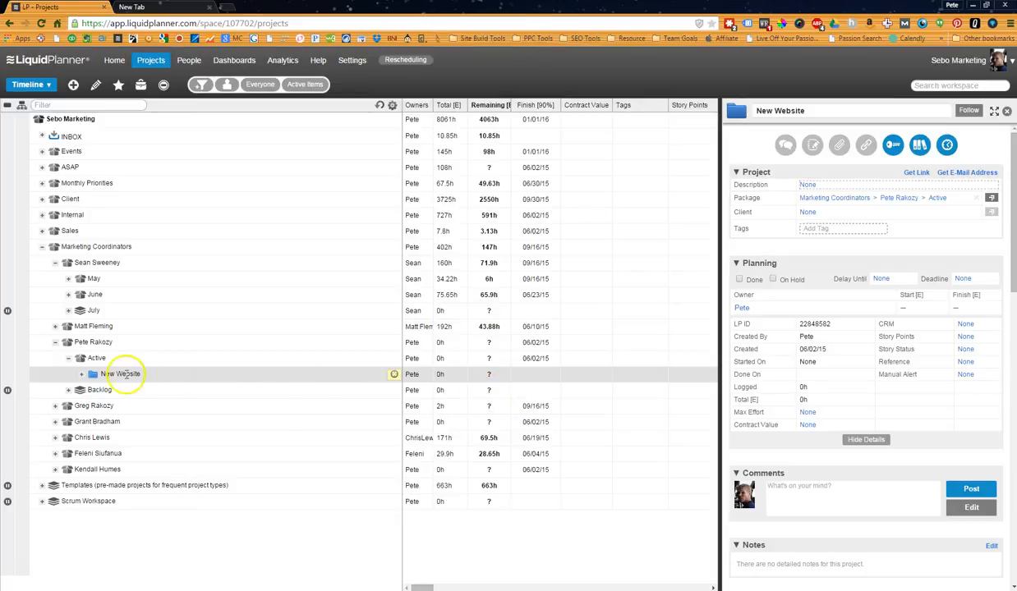
# Assign the New Website project to the client Sebo Marketing.
pyautogui.rightClick(129, 374)
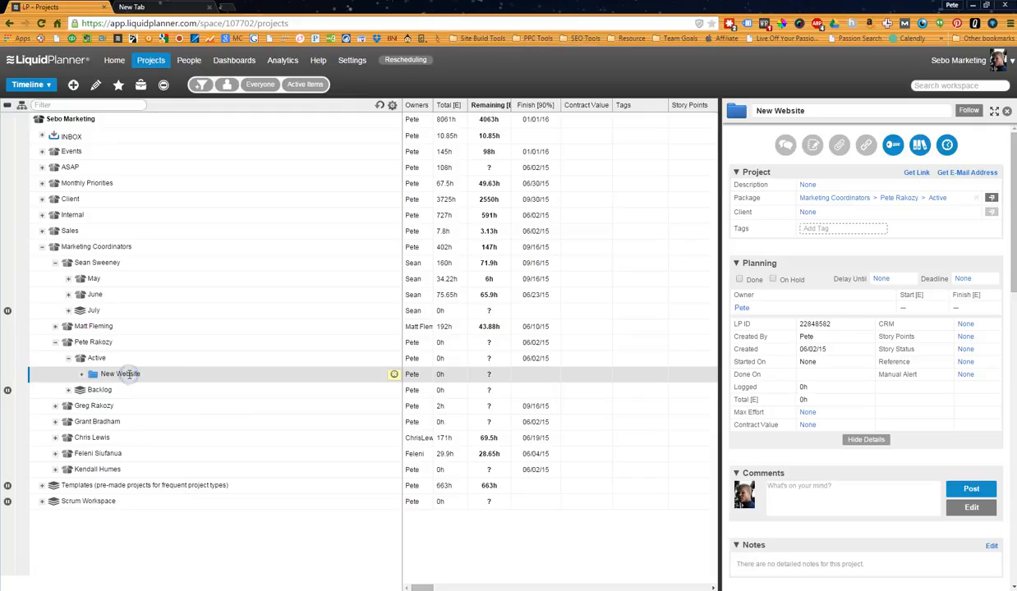
pyautogui.click(808, 212)
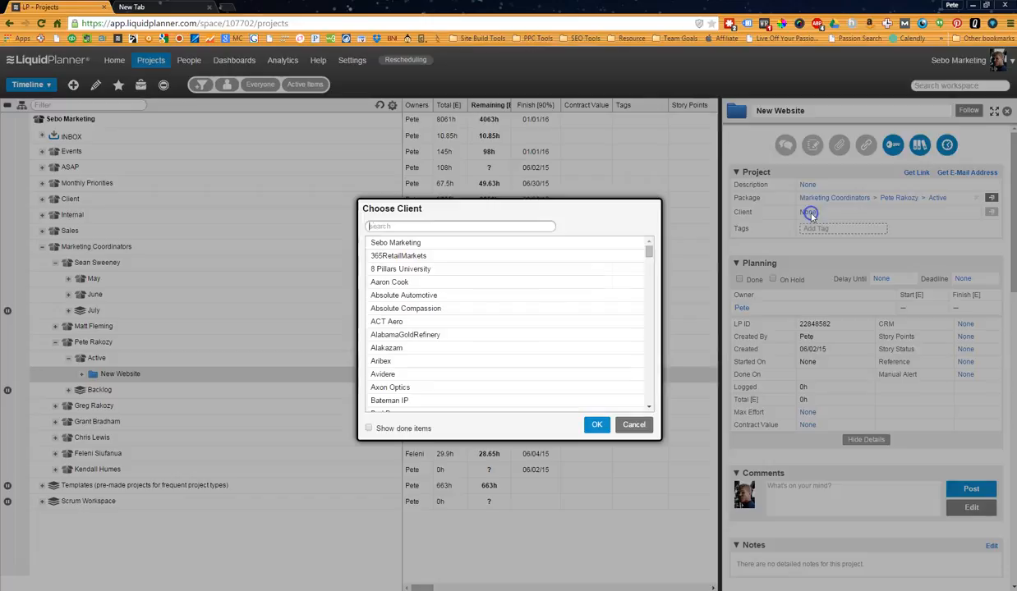
pyautogui.write('sebo')
pyautogui.press('Return')
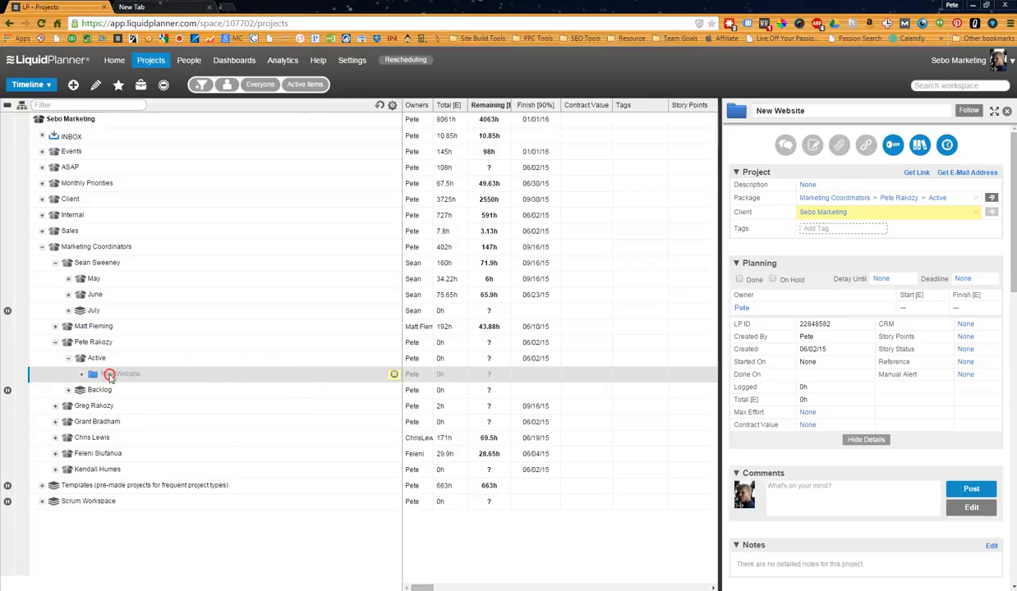
# Add three tasks named Task 1, task 2 and task 3 to the New Website project.
pyautogui.rightClick(109, 375)
pyautogui.moveTo(211, 369)
pyautogui.click(264, 373)
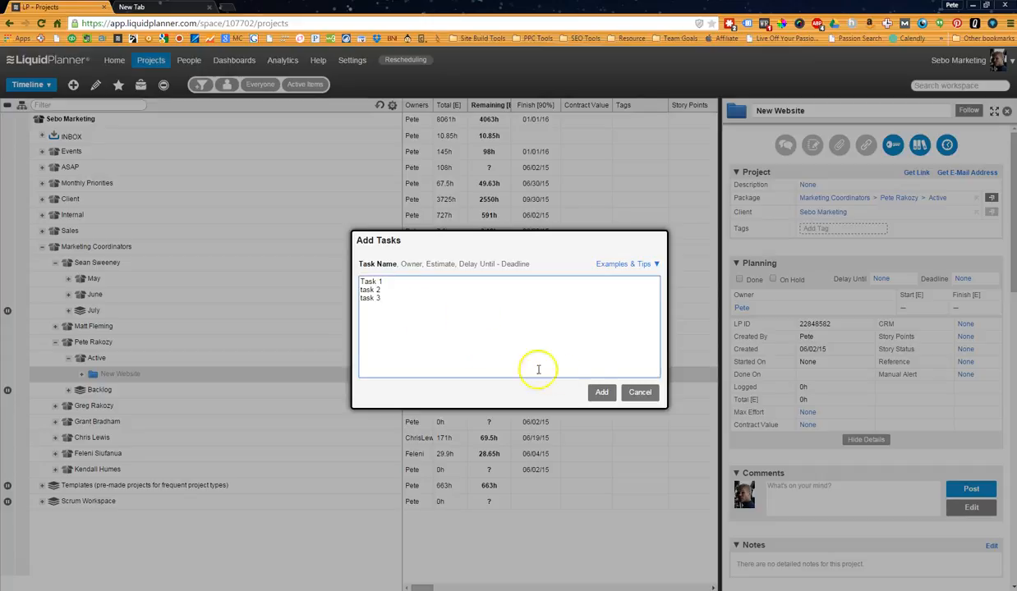
pyautogui.click(601, 393)
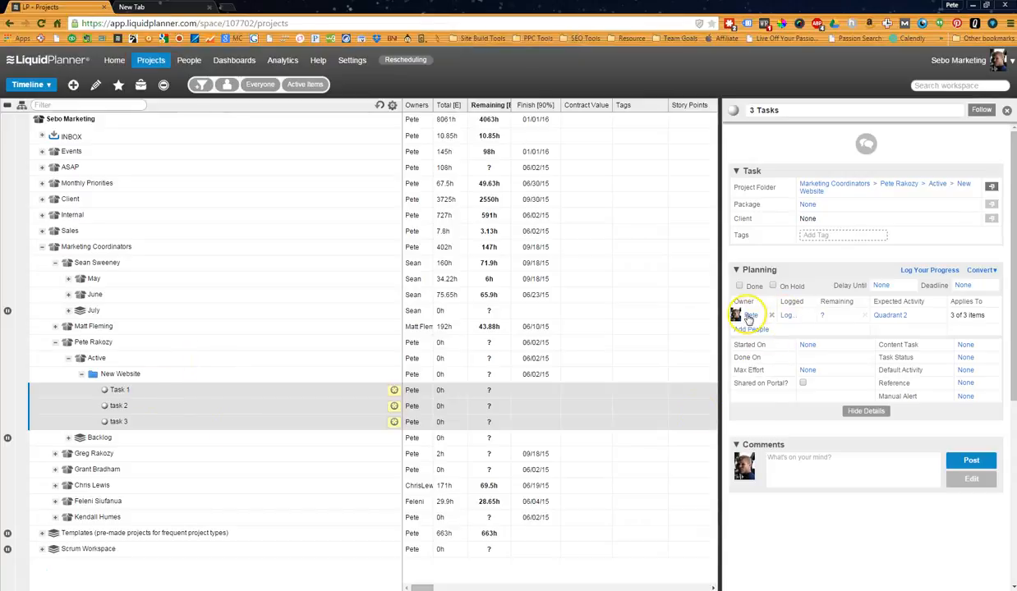
# Set the remaining effort estimate of the three selected New Website tasks to 10 - 50 hours.
pyautogui.click(843, 317)
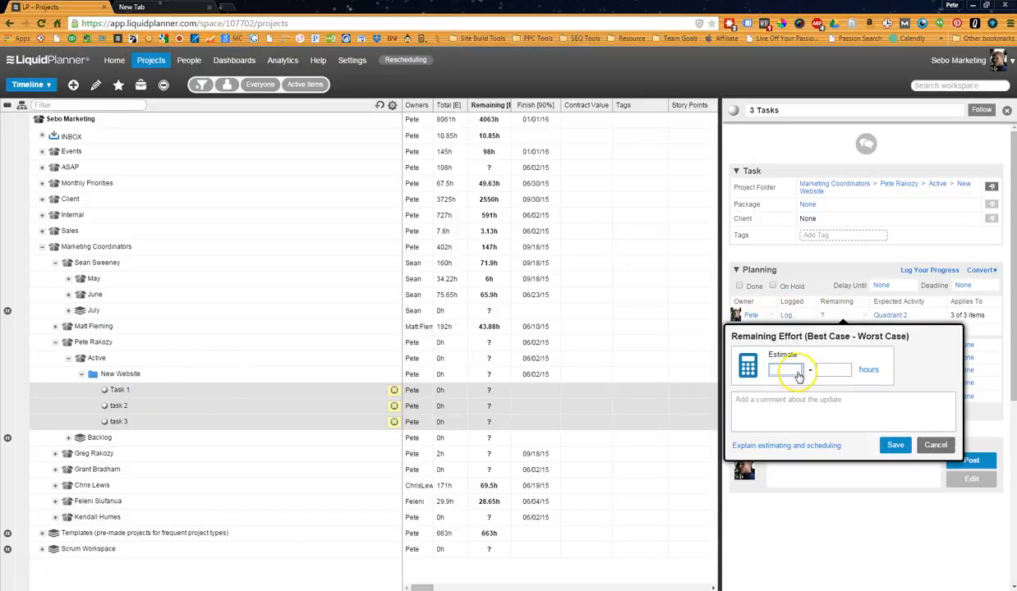
pyautogui.write('10')
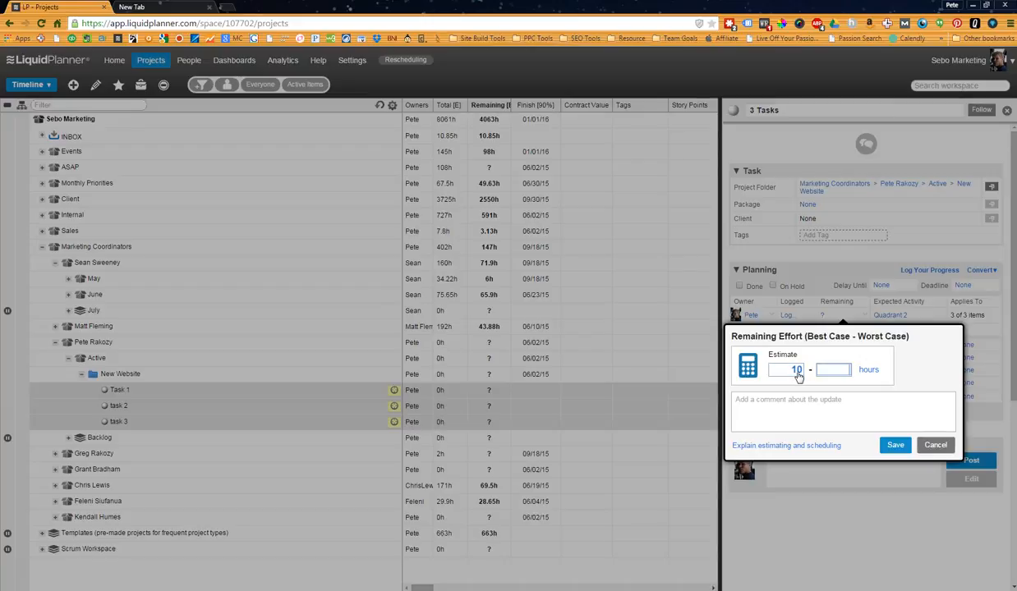
pyautogui.write('h - 50')
pyautogui.click(895, 445)
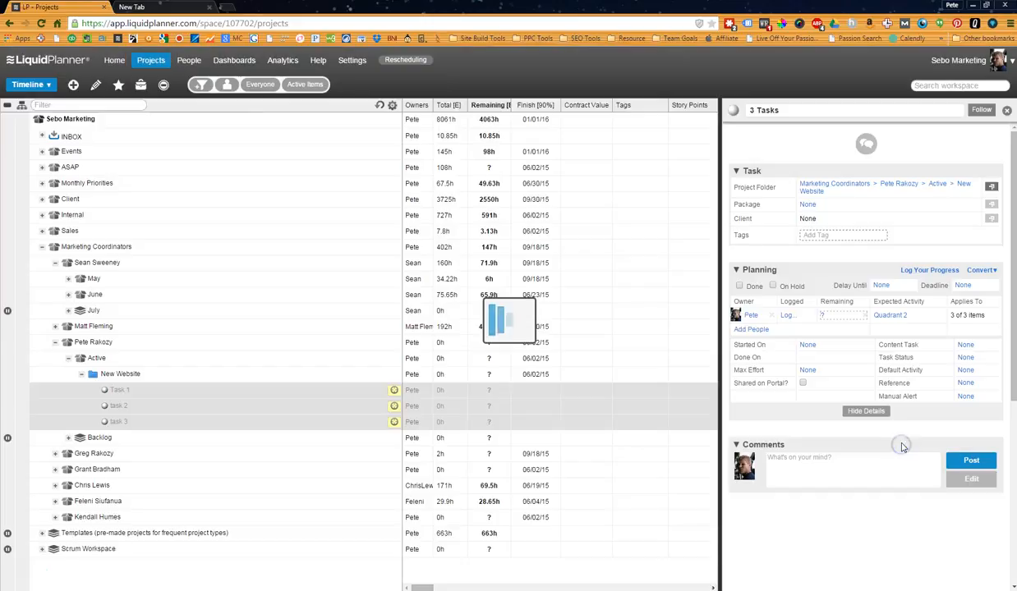
# Set the expected activity of the three selected tasks to Internal Training.
pyautogui.click(886, 317)
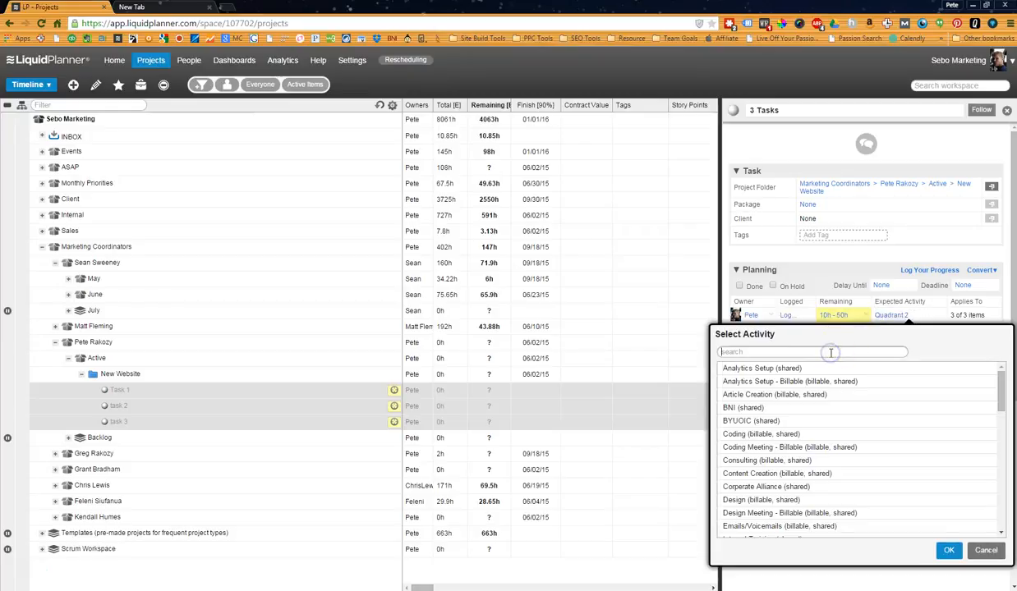
pyautogui.write('sit')
pyautogui.press('BackSpace')
pyautogui.press('BackSpace')
pyautogui.press('BackSpace')
pyautogui.write('sale')
pyautogui.press('BackSpace')
pyautogui.press('BackSpace')
pyautogui.press('BackSpace')
pyautogui.press('BackSpace')
pyautogui.write('int')
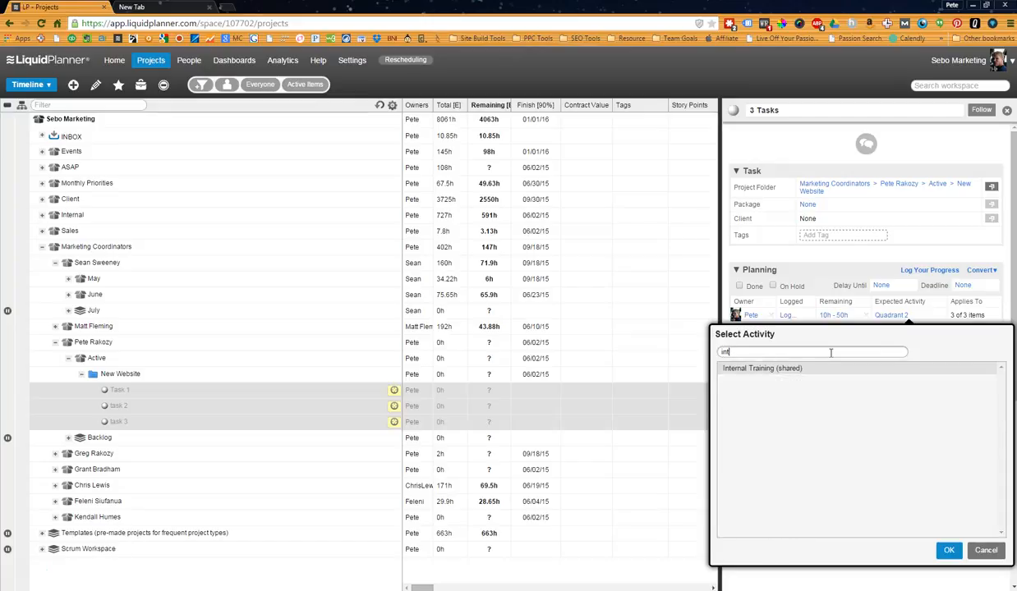
pyautogui.press('Escape')
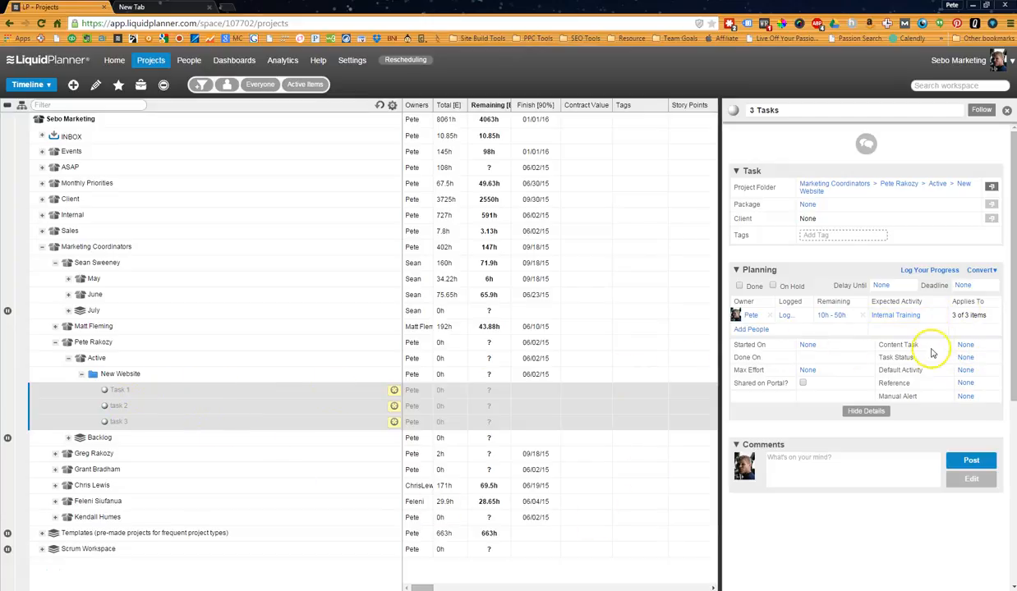
# Set the task status of the three selected tasks to Not Started, leaving the default activity at None.
pyautogui.click(967, 359)
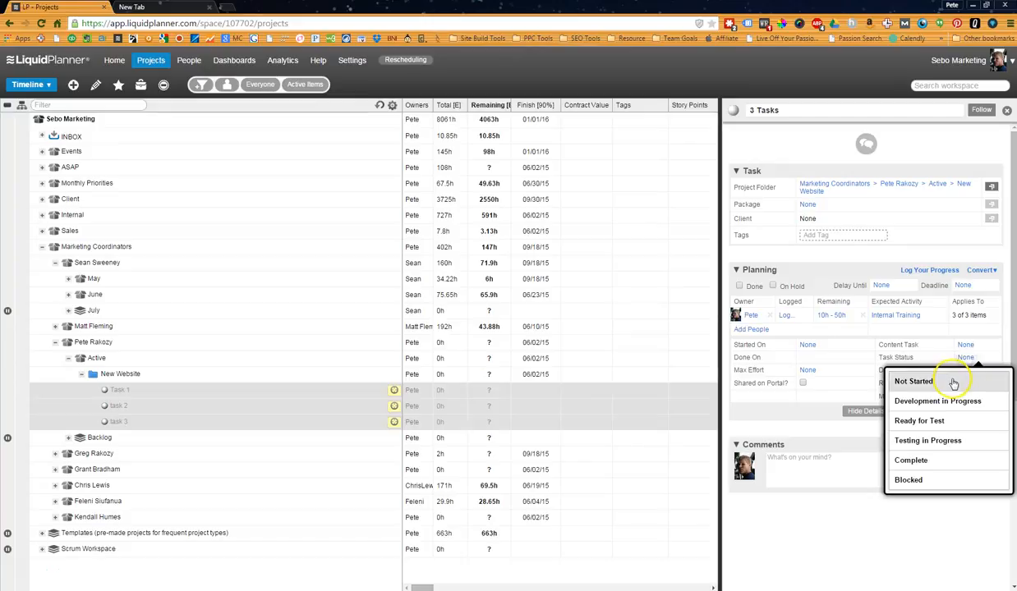
pyautogui.click(920, 382)
pyautogui.click(932, 369)
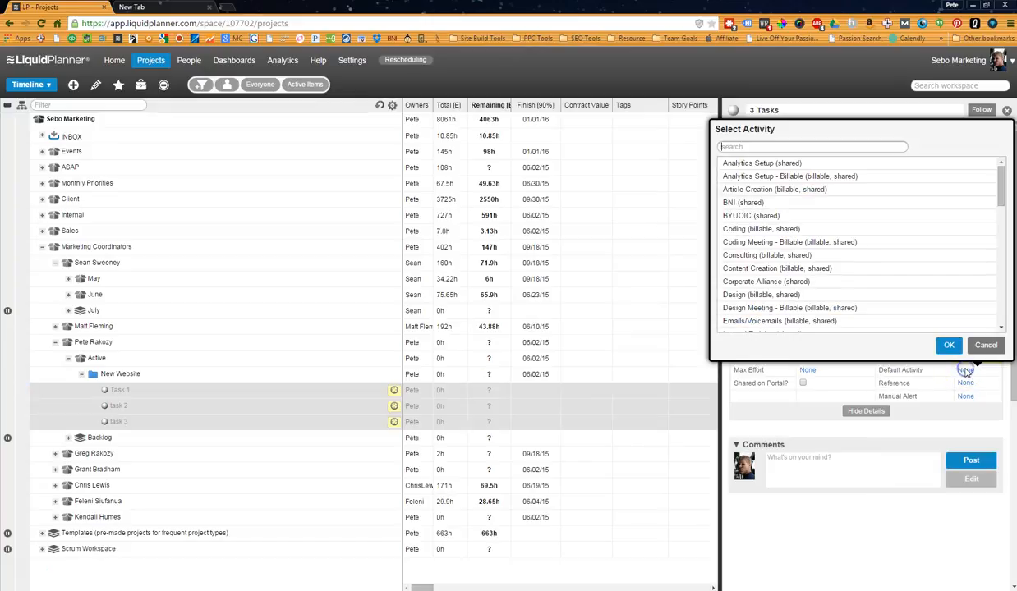
pyautogui.click(1001, 349)
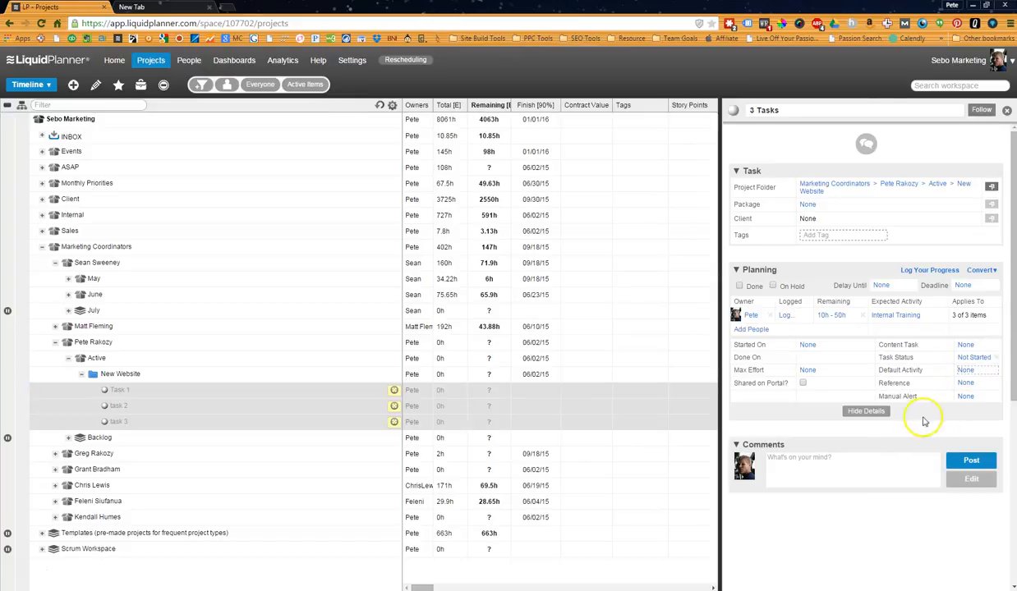
# Delay the three selected tasks until 07/01/15 and give them a deadline of 08/31/15.
pyautogui.click(882, 286)
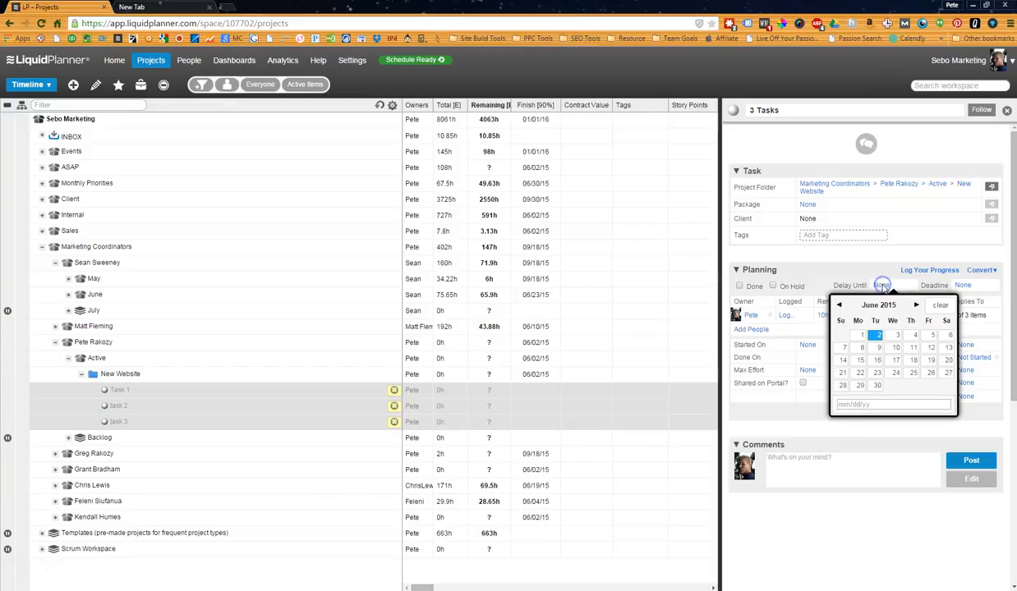
pyautogui.click(916, 306)
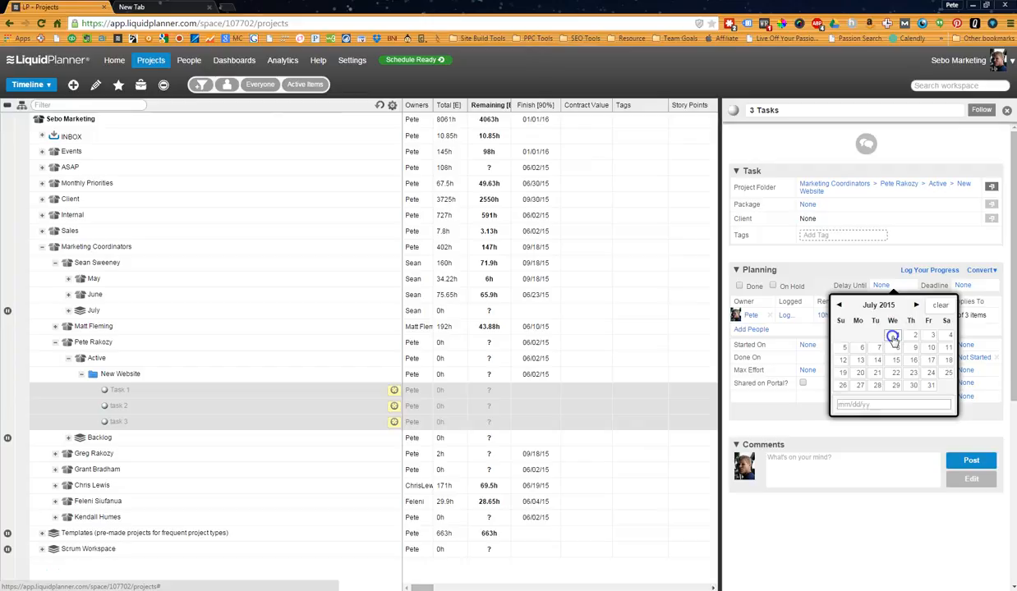
pyautogui.click(892, 336)
pyautogui.click(973, 305)
pyautogui.click(973, 305)
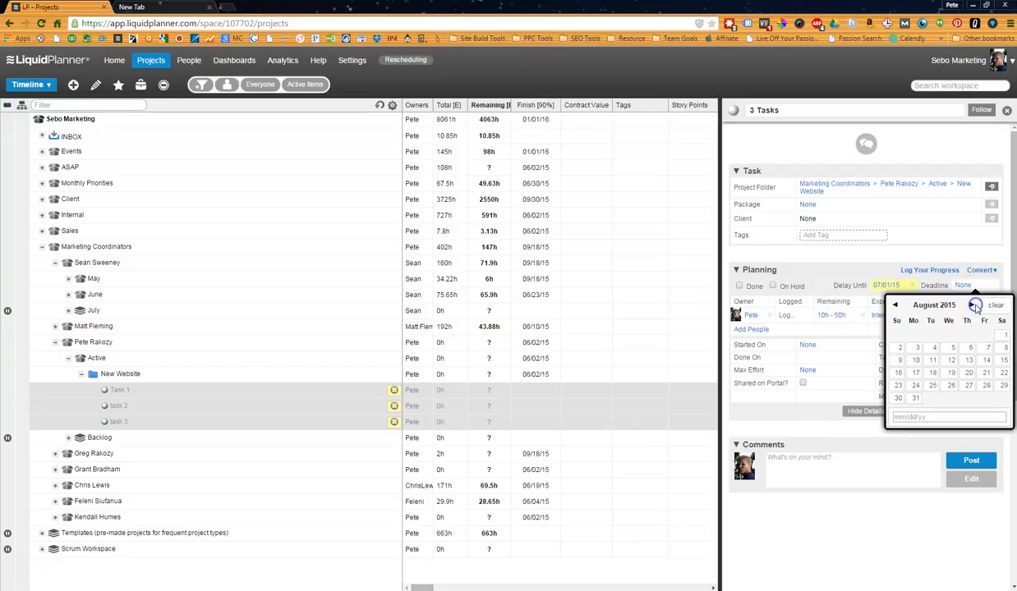
pyautogui.click(915, 398)
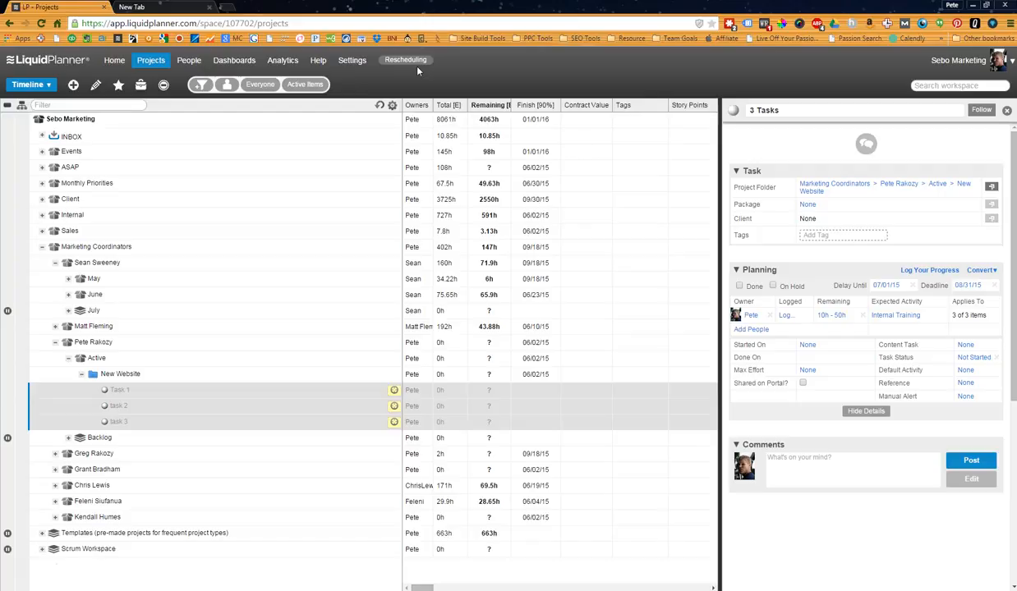
# Load the recalculated schedule and check the dates of Task 1 through task 3.
pyautogui.click(379, 105)
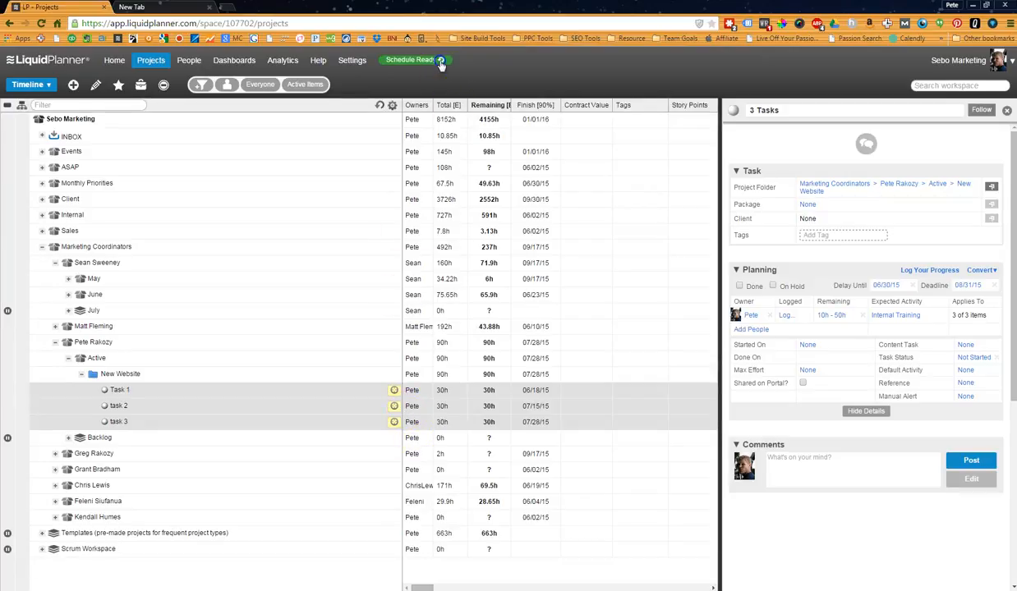
pyautogui.click(442, 61)
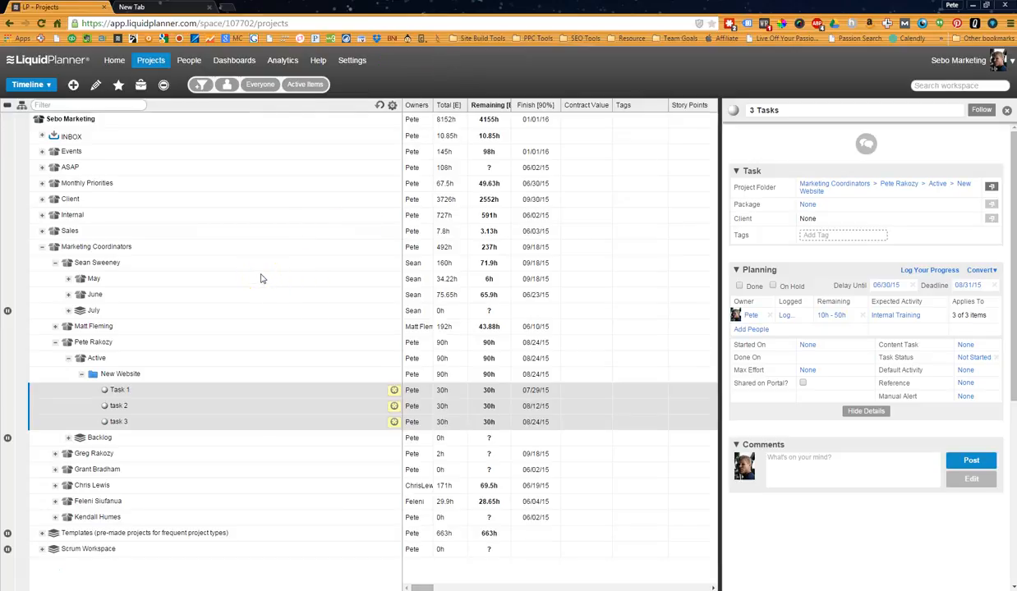
pyautogui.click(177, 390)
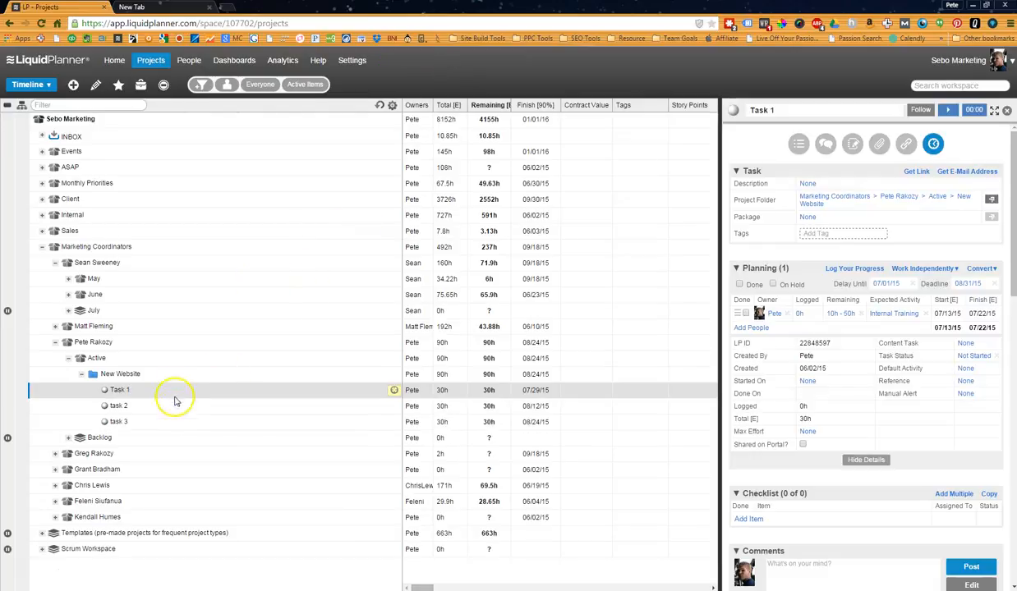
pyautogui.keyDown('shift'); pyautogui.click(176, 421); pyautogui.keyUp('shift')
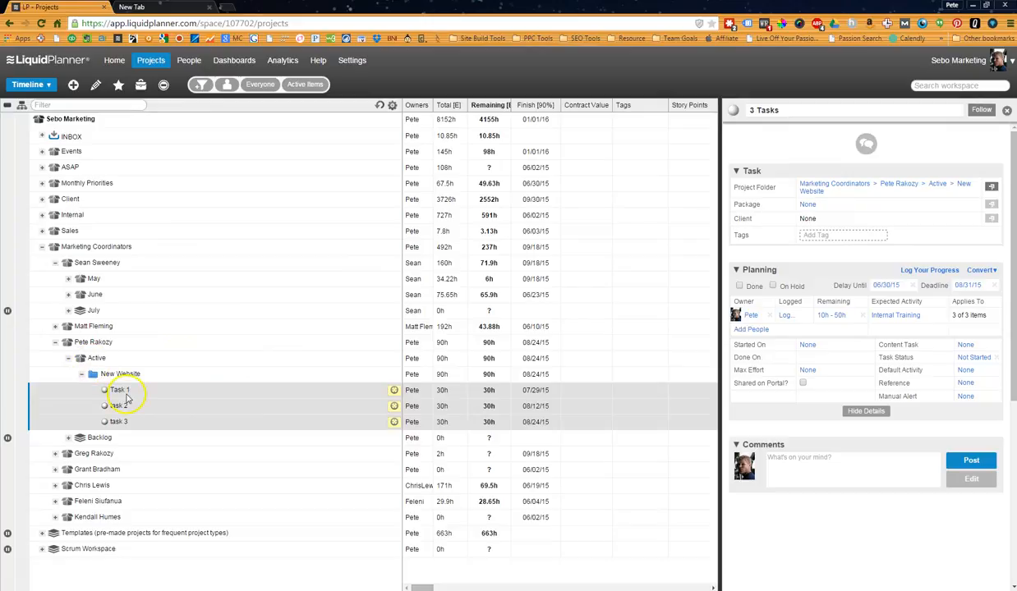
# Place Task 1, task 2 and task 3 in the Monthly Priorities packages July 6 - July 10, July 13 - July 17 and July 20 - July 24, respectively.
pyautogui.click(55, 262)
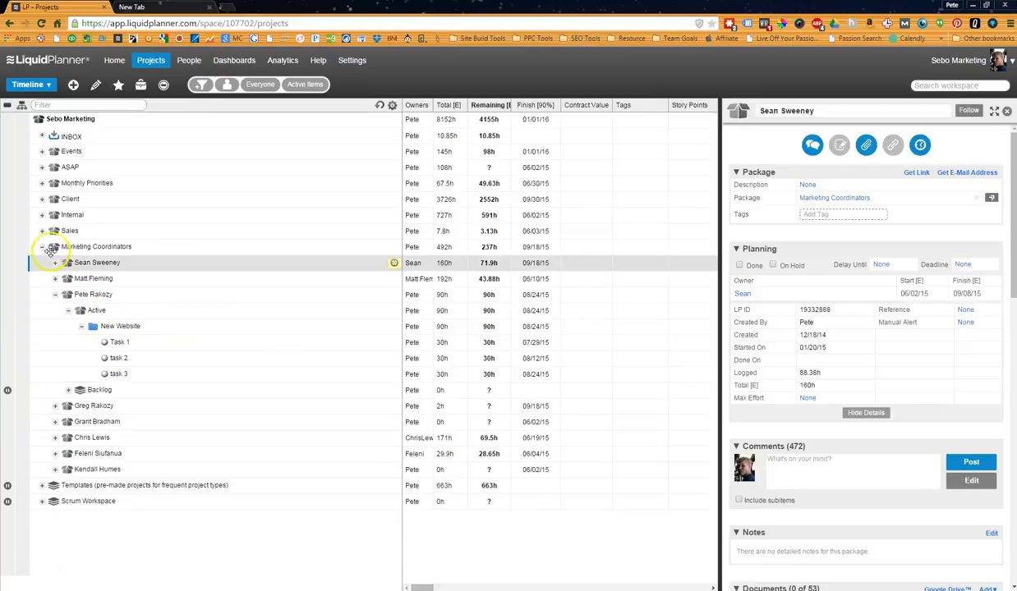
pyautogui.click(43, 215)
pyautogui.click(44, 215)
pyautogui.click(42, 183)
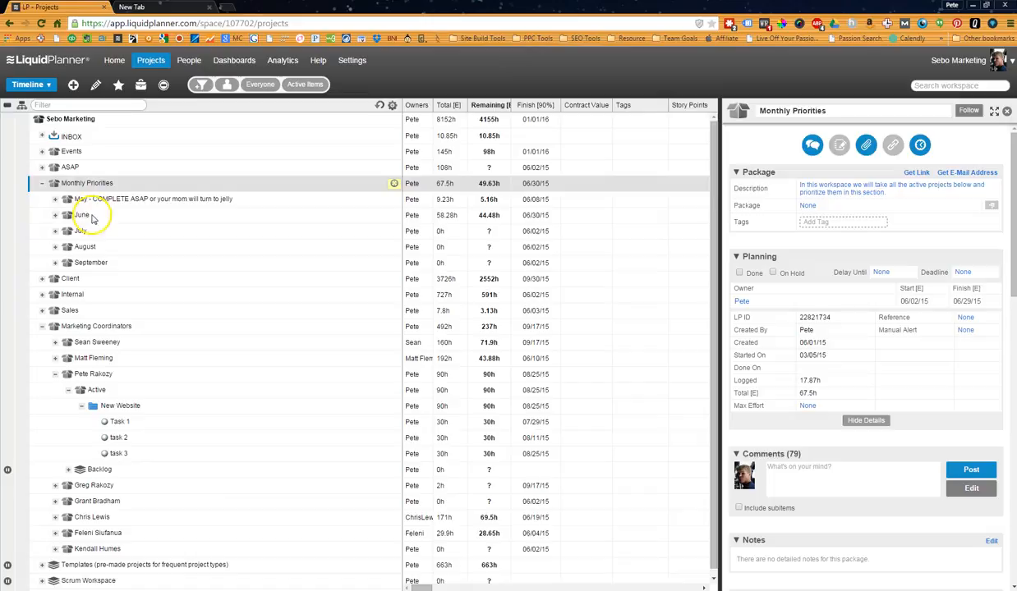
pyautogui.click(55, 232)
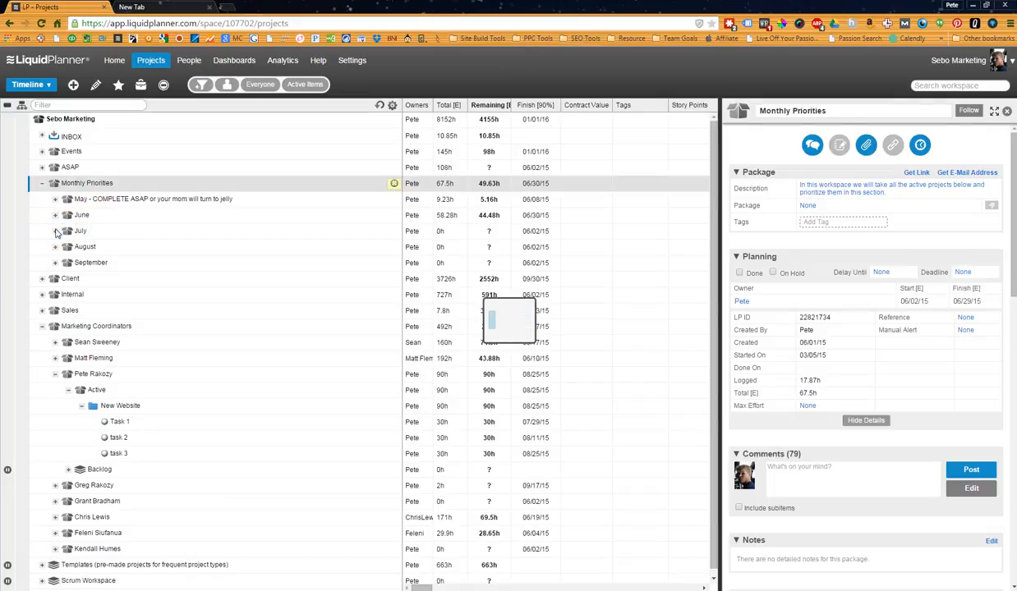
pyautogui.click(123, 486)
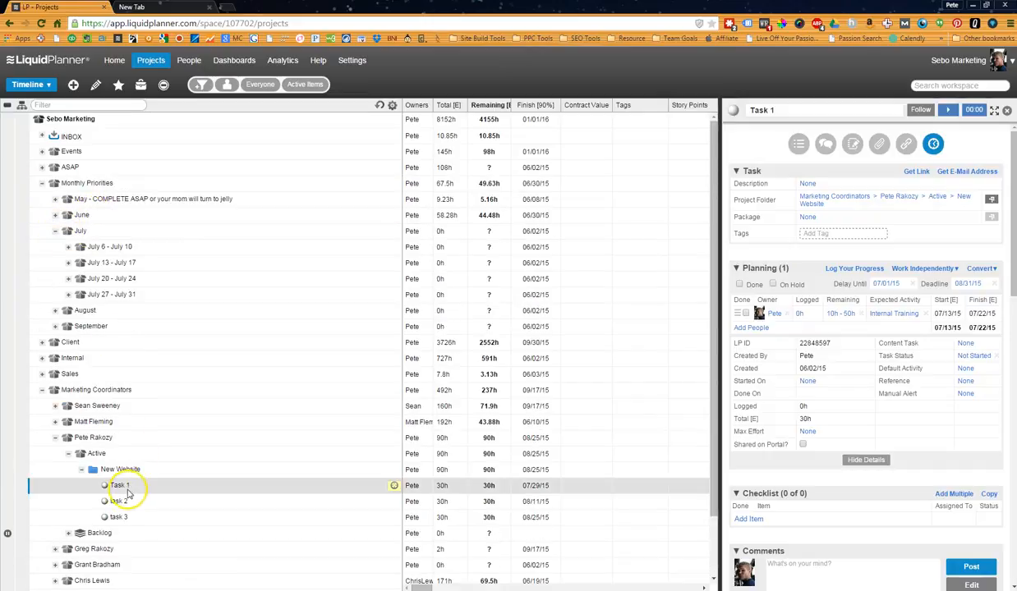
pyautogui.moveTo(105, 485); pyautogui.dragTo(124, 246)
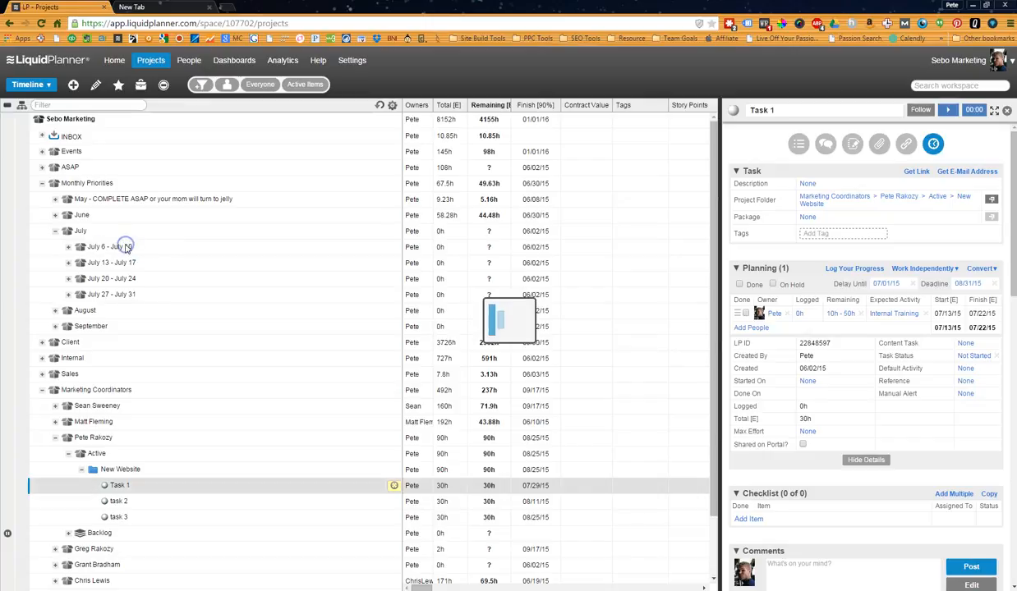
pyautogui.moveTo(115, 501); pyautogui.dragTo(120, 263)
pyautogui.moveTo(101, 518); pyautogui.dragTo(110, 279)
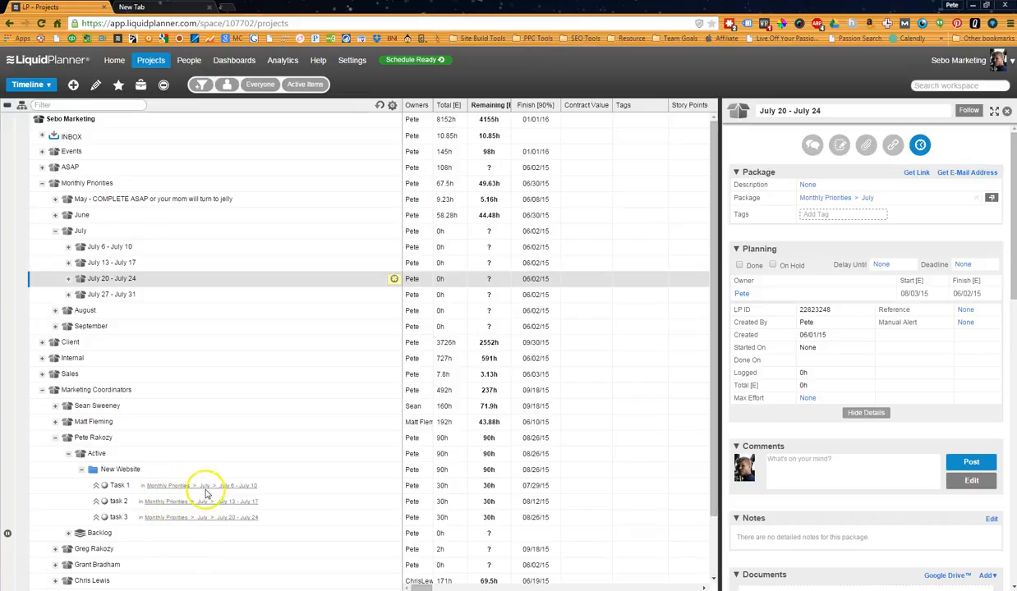
# Load the updated schedule and check the New Website project's and its tasks' finish dates, plus task 3's time-logging form.
pyautogui.click(435, 61)
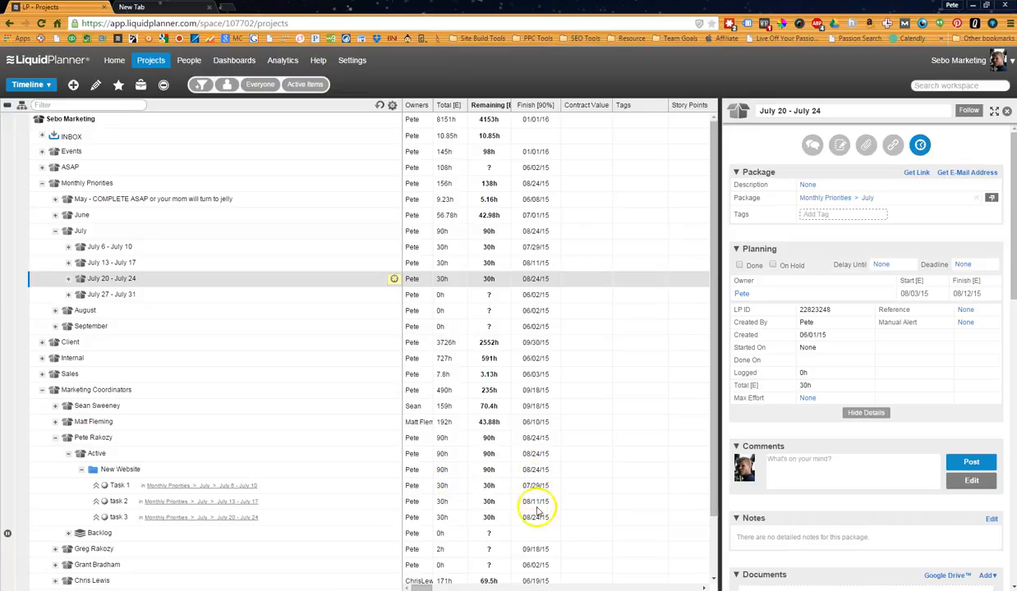
pyautogui.click(536, 471)
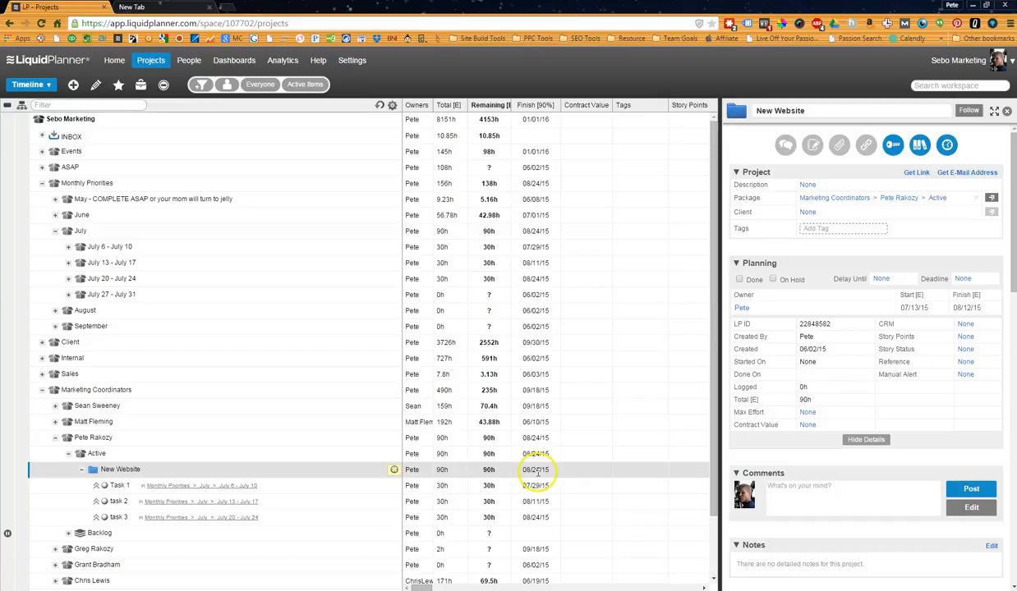
pyautogui.click(536, 491)
pyautogui.click(538, 503)
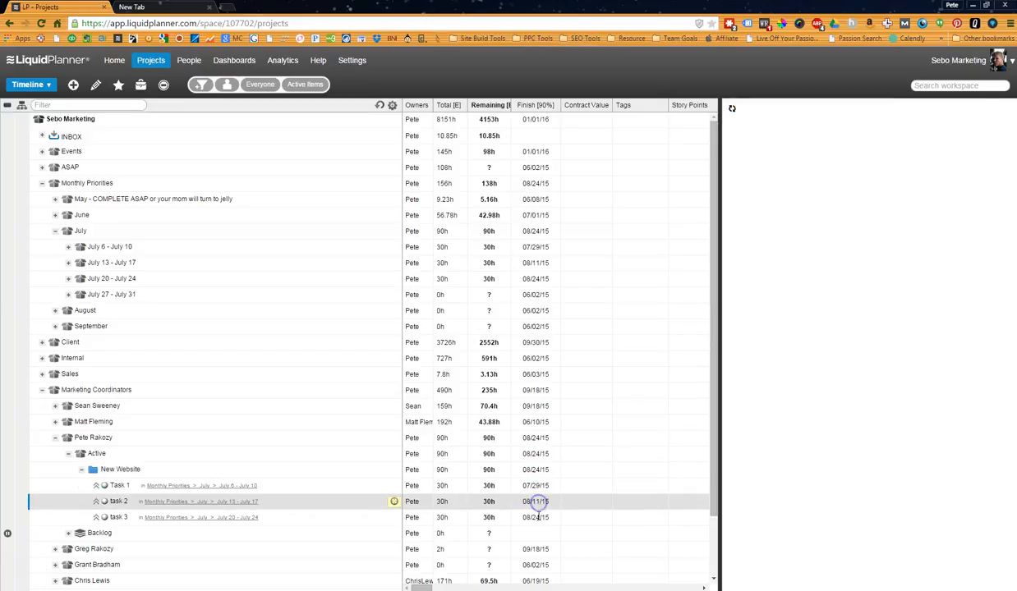
pyautogui.click(538, 517)
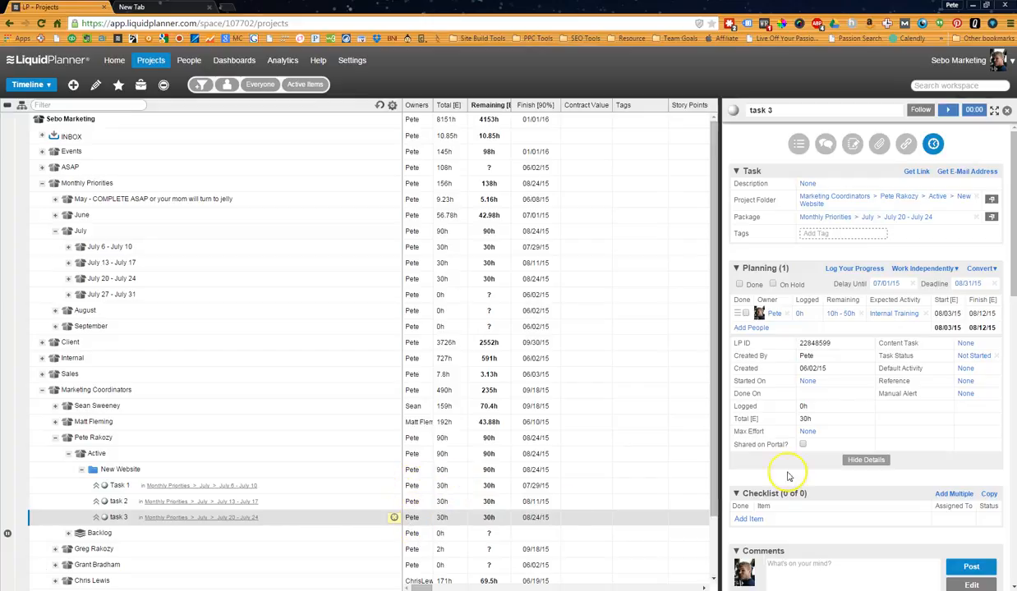
pyautogui.click(801, 315)
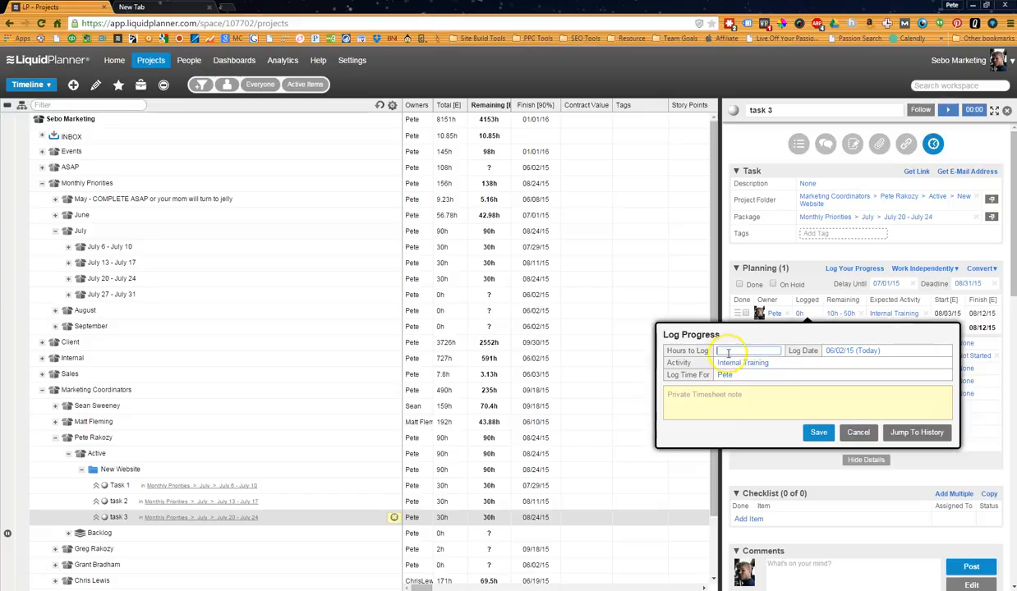
pyautogui.click(857, 432)
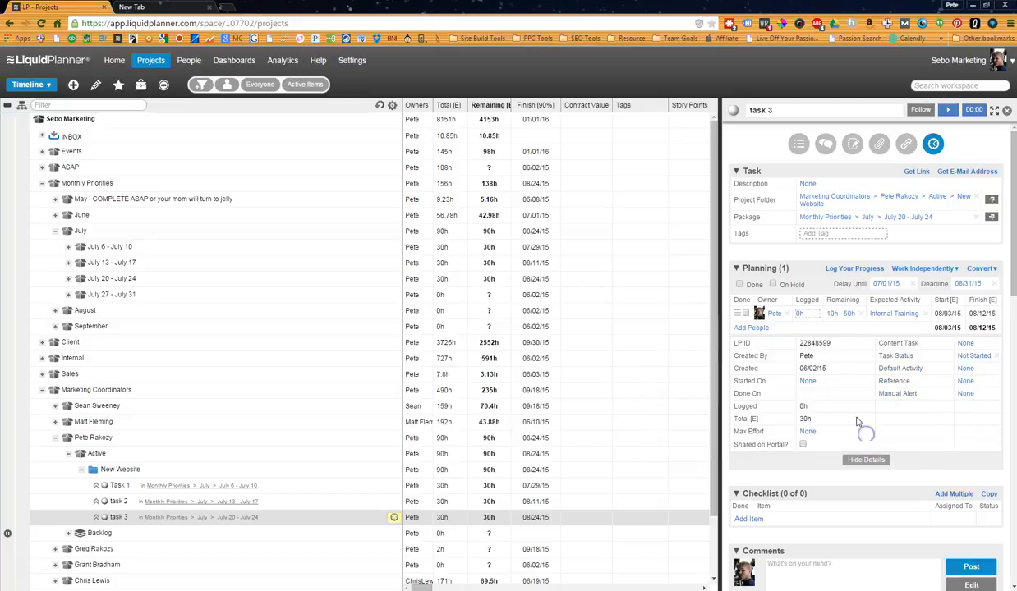
# Set a daily limit of 2 hours on task 3's remaining effort and load the recalculated schedule.
pyautogui.click(840, 315)
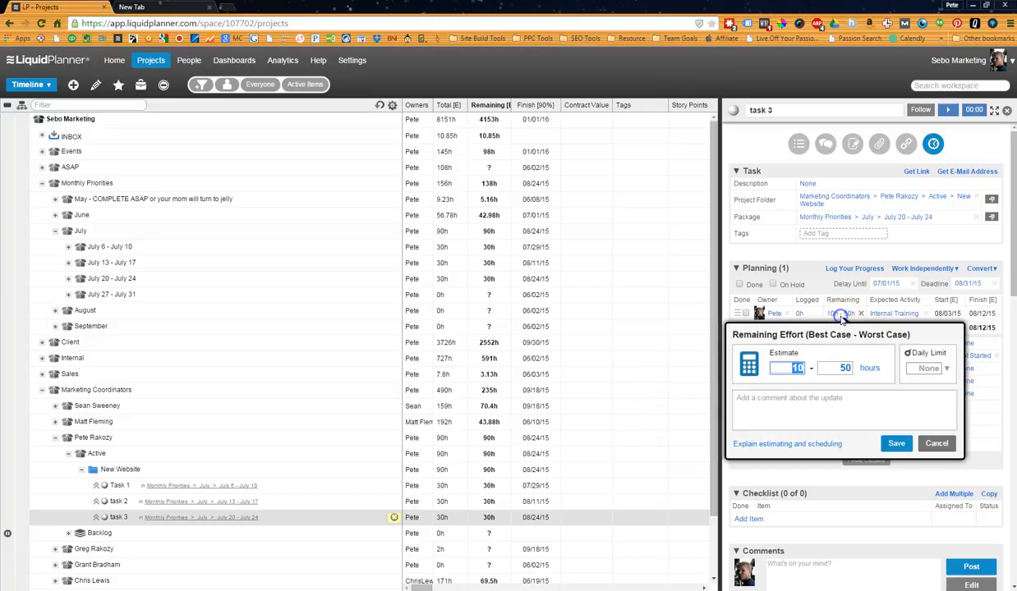
pyautogui.click(946, 370)
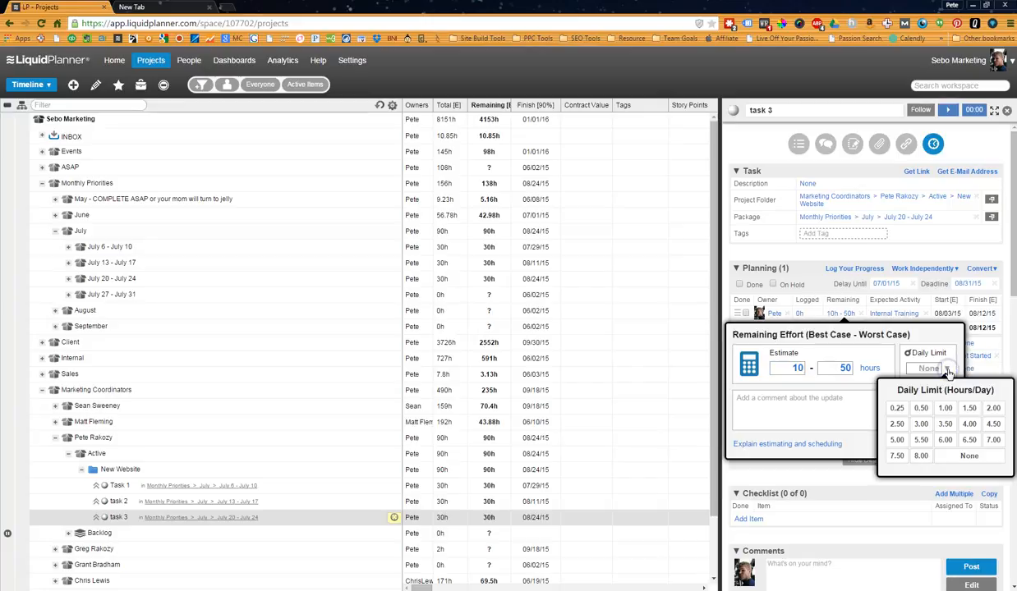
pyautogui.click(993, 411)
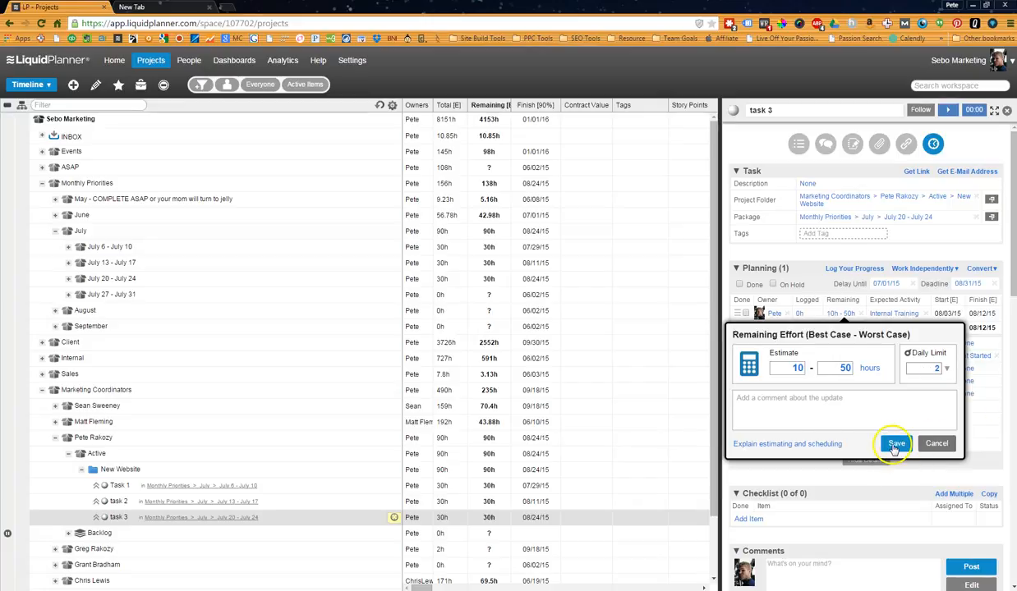
pyautogui.click(893, 444)
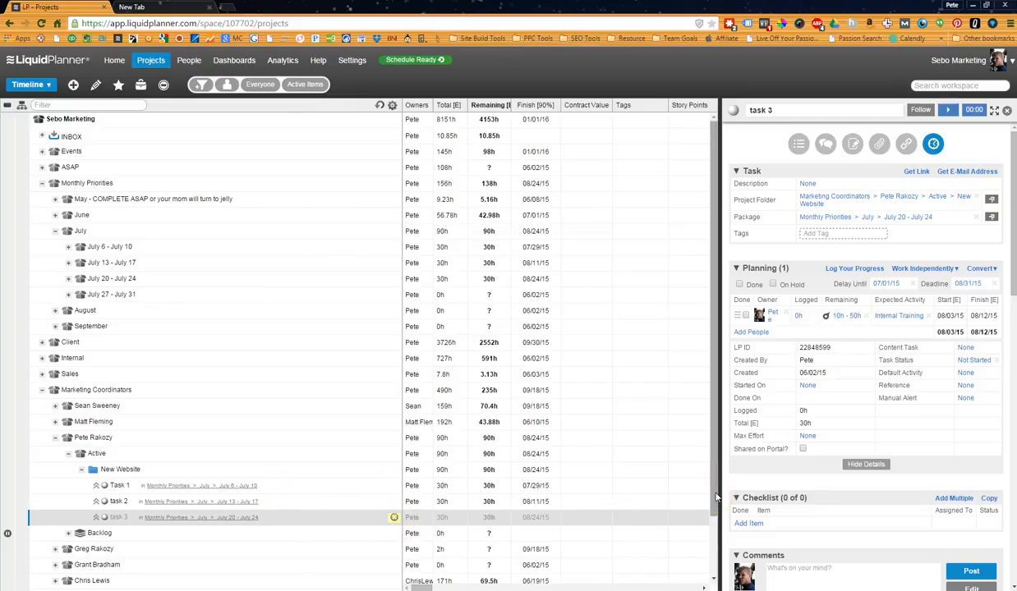
pyautogui.click(429, 61)
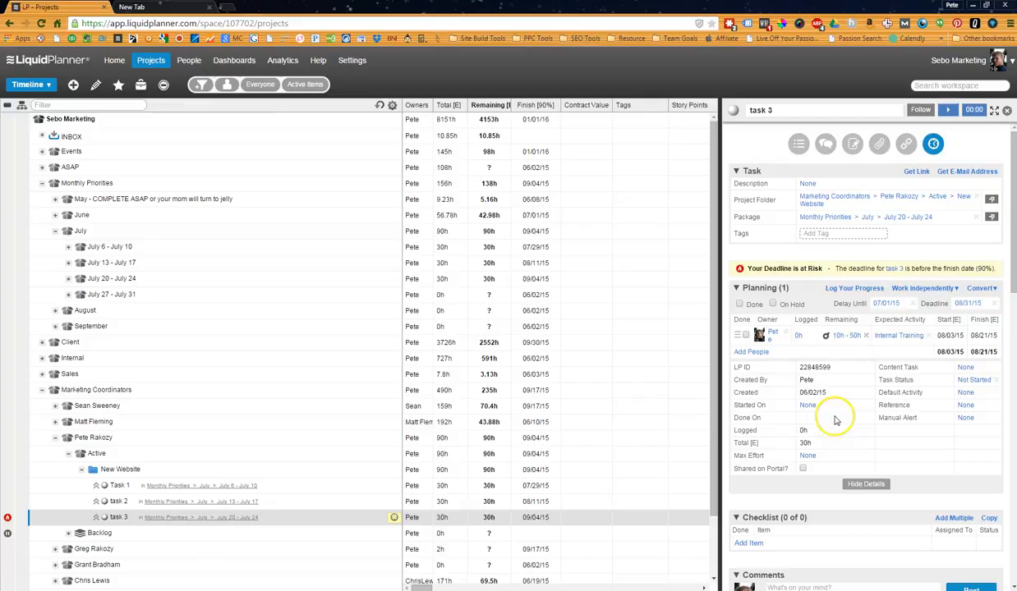
# Assign a second person from the workspace's member list to task 3.
pyautogui.click(751, 352)
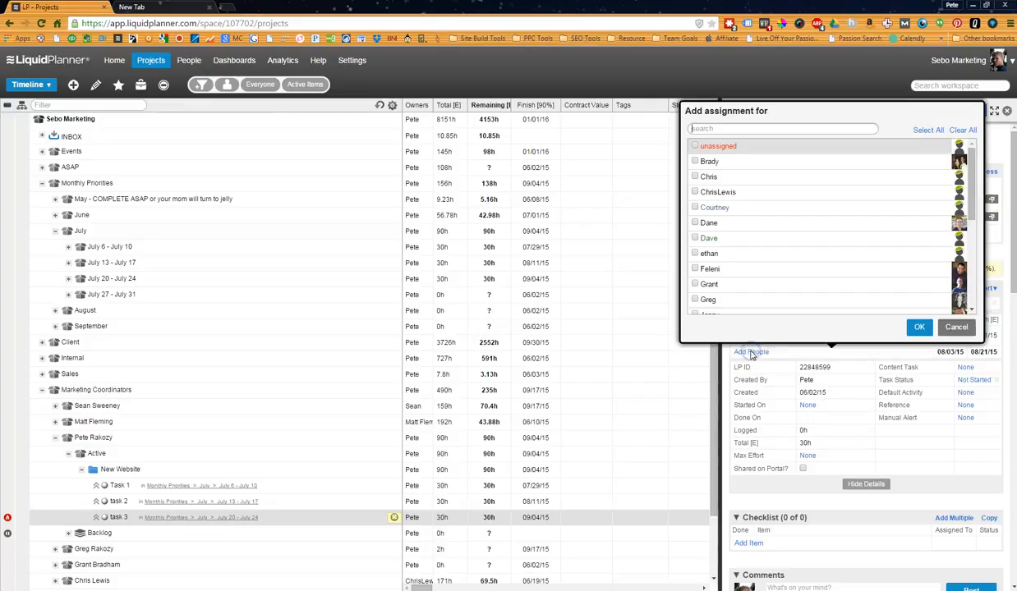
pyautogui.click(695, 161)
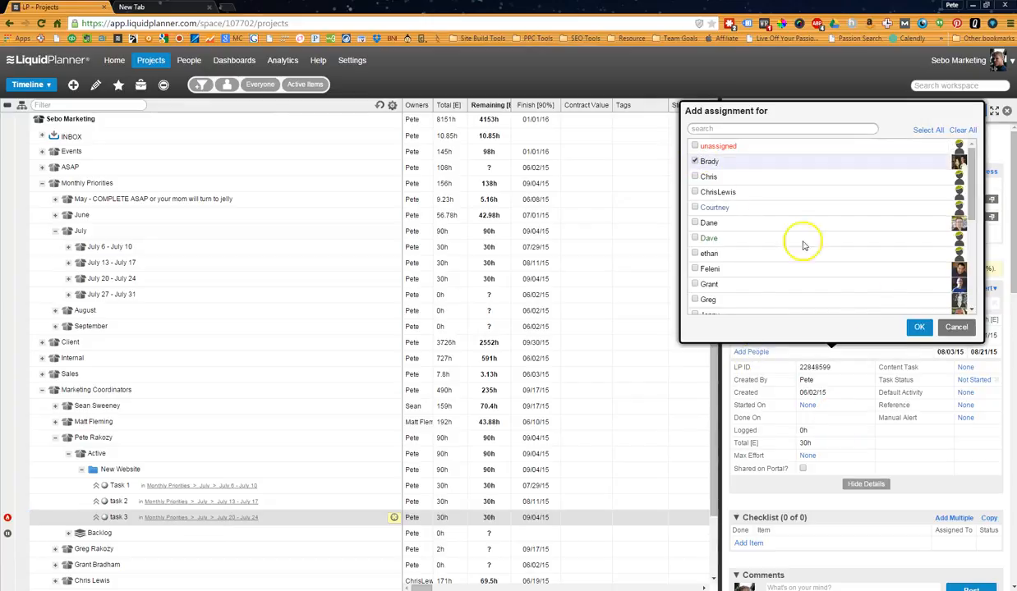
pyautogui.click(919, 327)
# Set the second assignee's remaining effort on task 3 to 15 - 20 hours with a 4-hour daily limit, and refresh the projects.
pyautogui.click(851, 364)
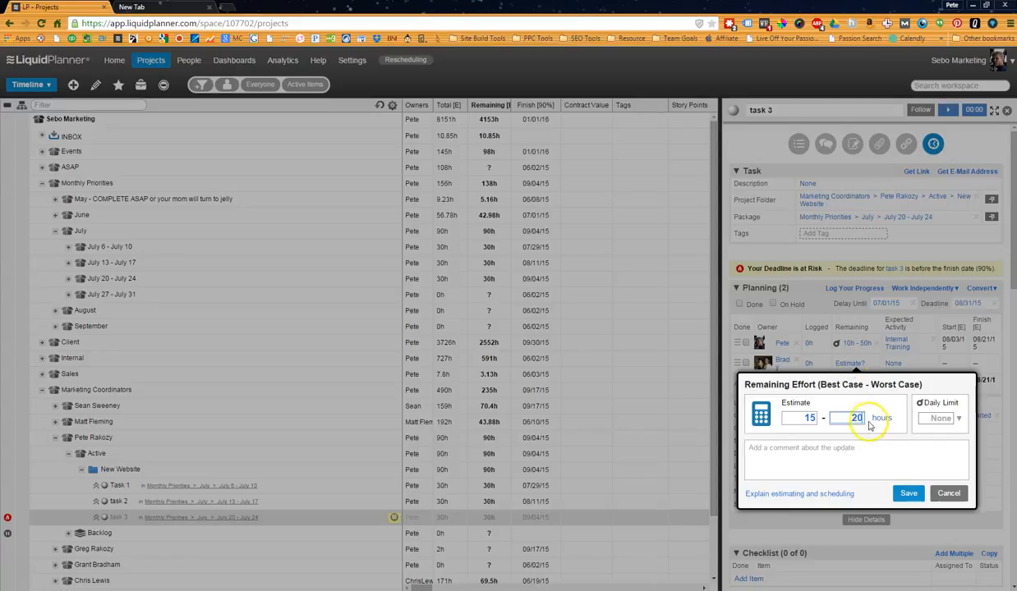
pyautogui.click(951, 419)
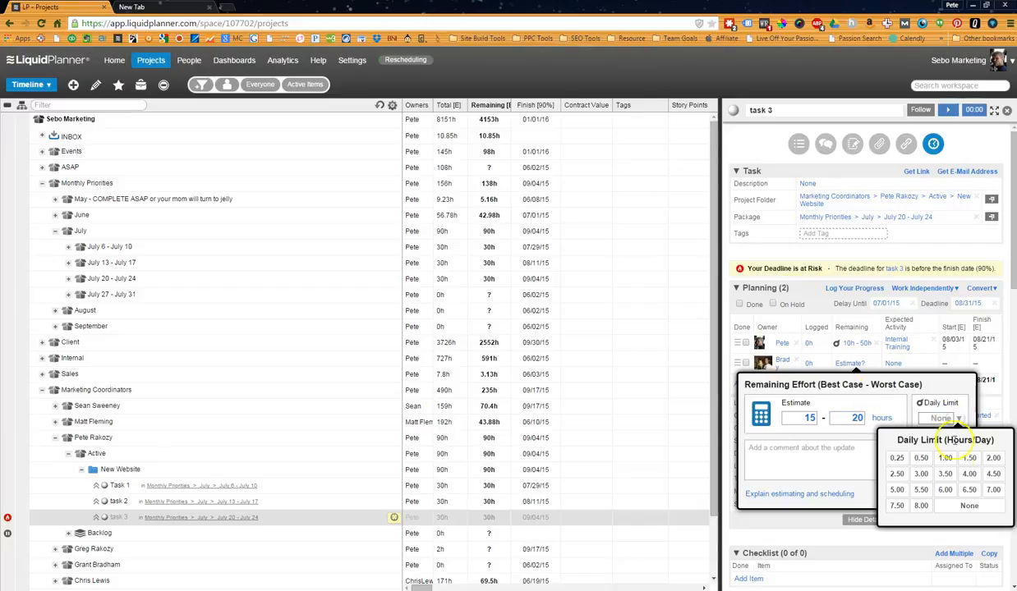
pyautogui.click(969, 474)
pyautogui.click(904, 493)
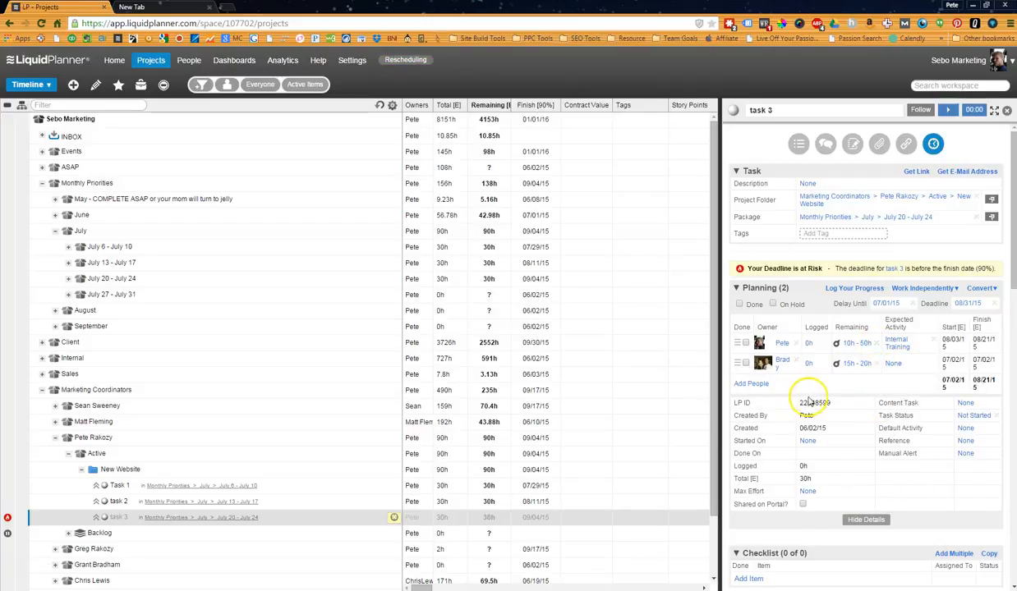
pyautogui.click(368, 502)
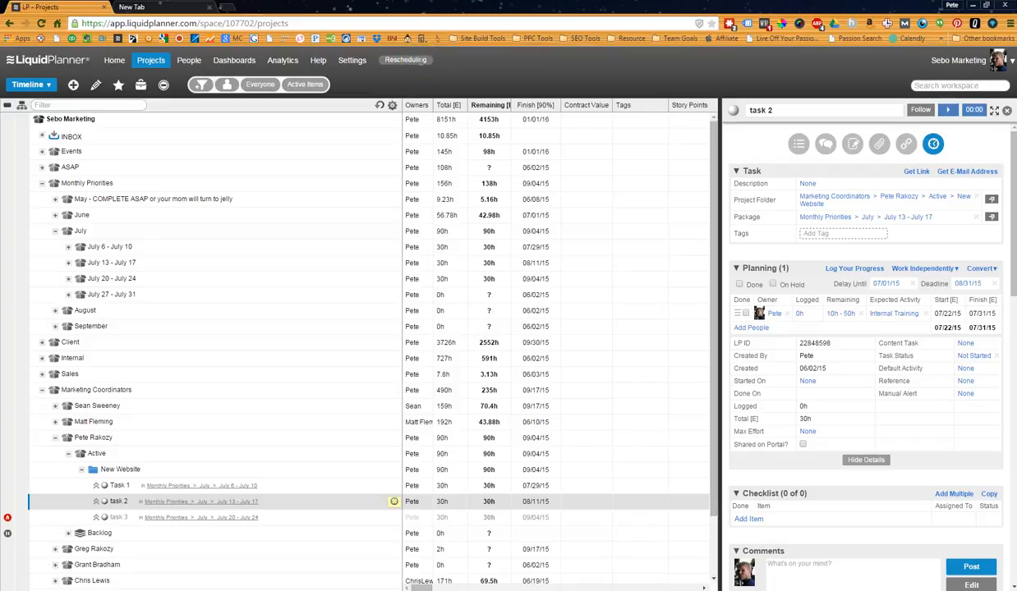
pyautogui.click(380, 107)
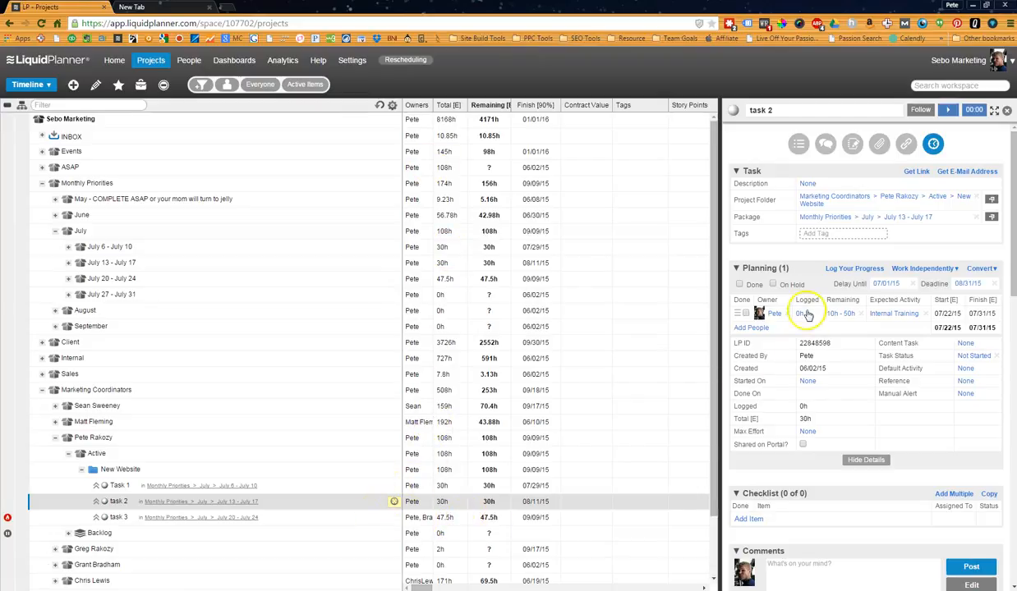
# Set the first assignee's remaining effort on task 3 to 5 - 10 hours and refresh the projects.
pyautogui.click(320, 517)
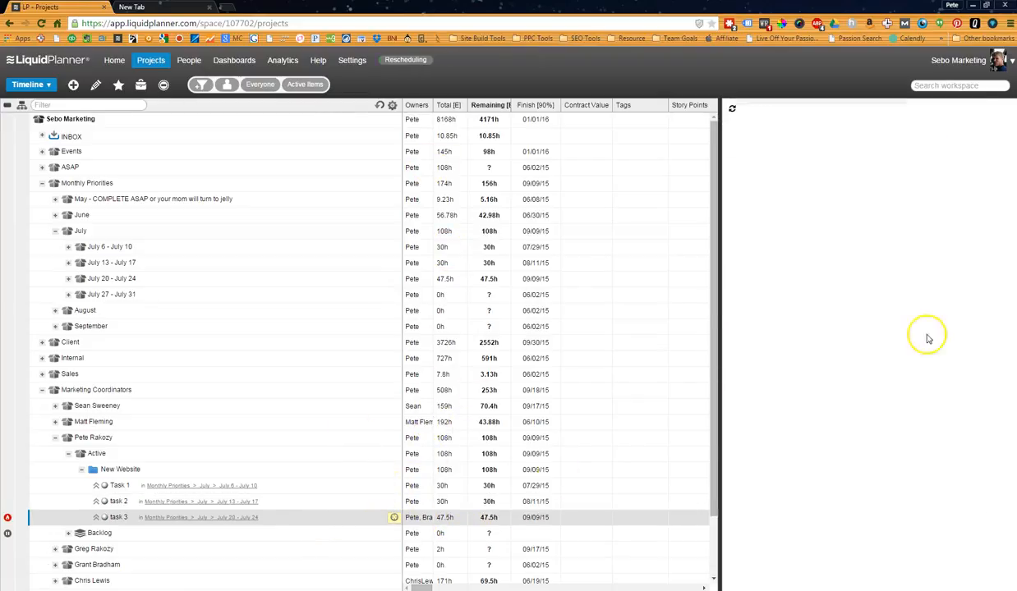
pyautogui.click(858, 345)
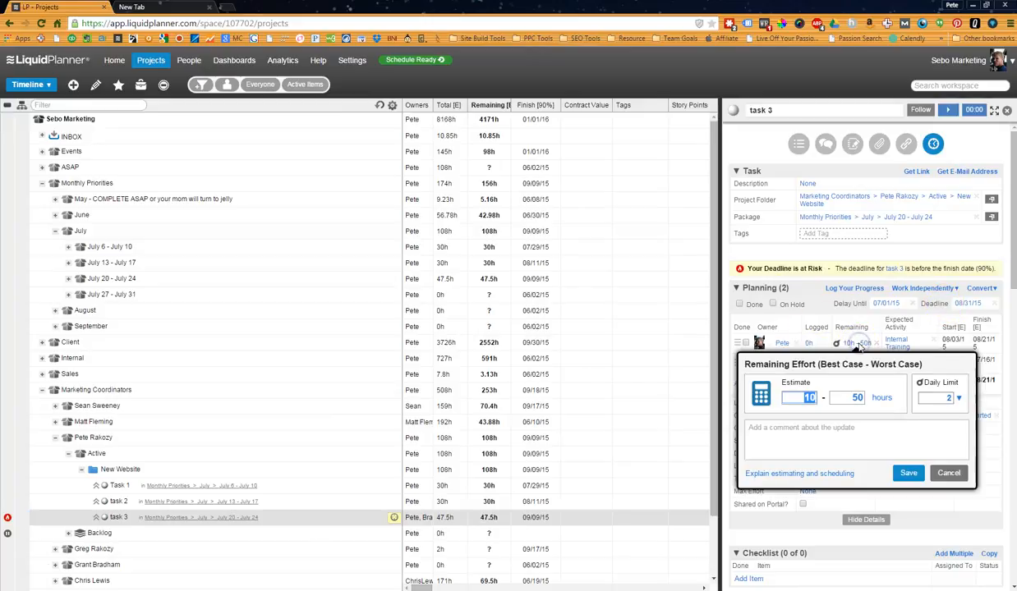
pyautogui.write('5')
pyautogui.press('Tab')
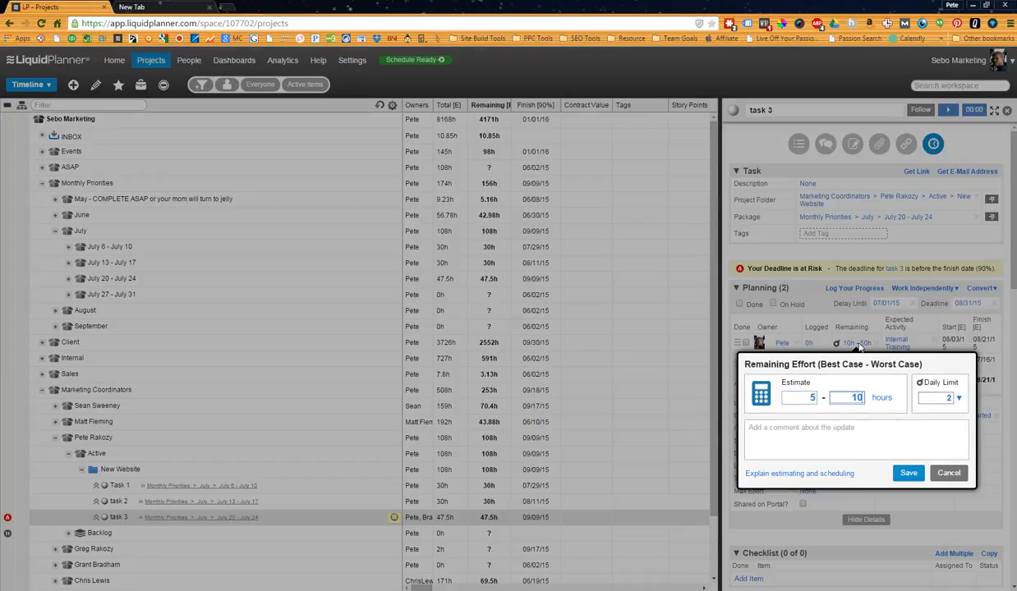
pyautogui.write('10')
pyautogui.click(909, 473)
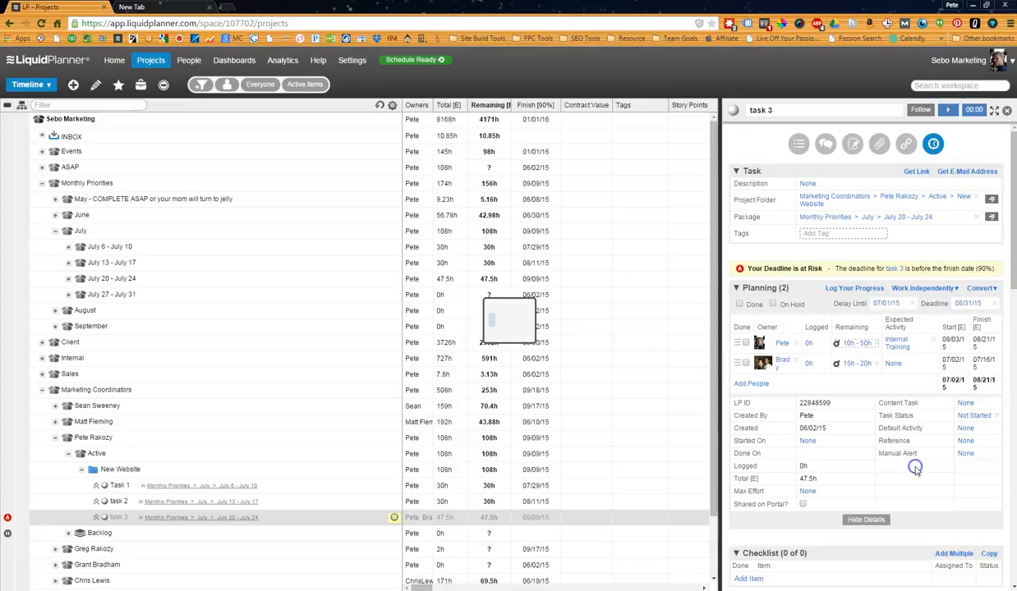
pyautogui.click(379, 106)
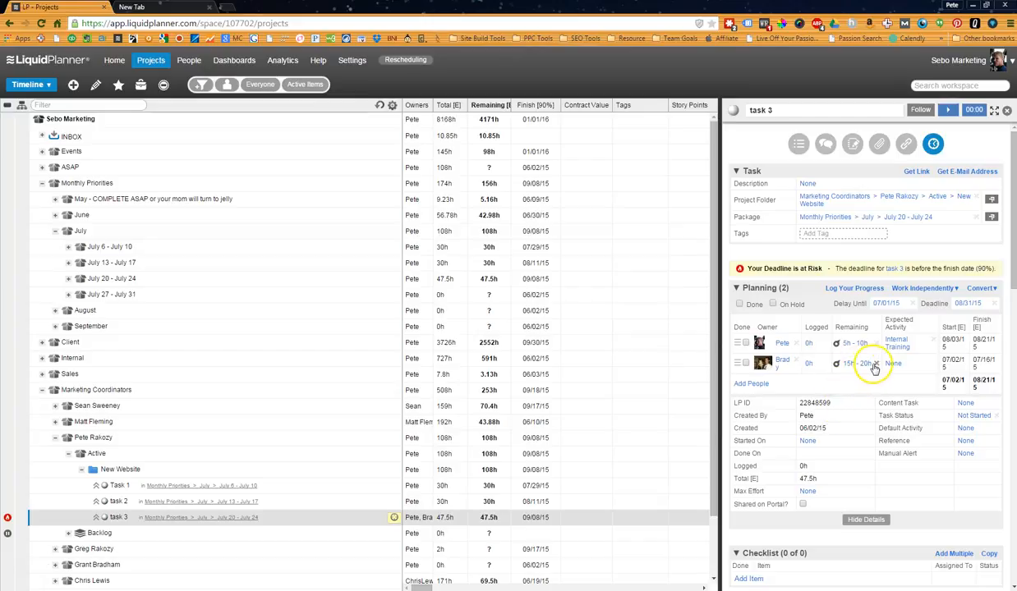
# Remove the second assignee's daily limit on task 3, refresh the projects and check the New Website project's dates.
pyautogui.click(857, 363)
pyautogui.click(921, 402)
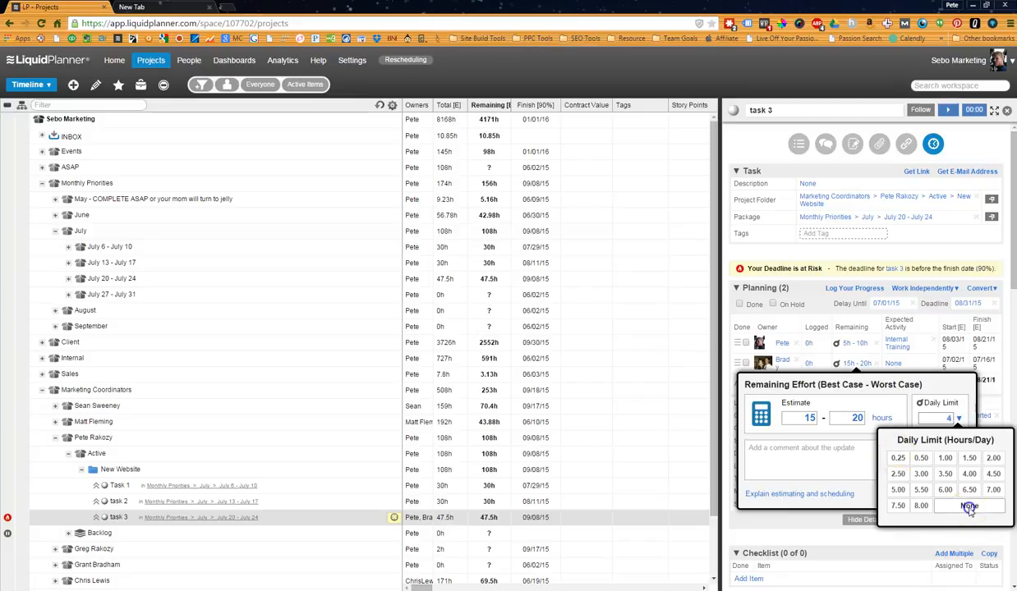
pyautogui.click(921, 506)
pyautogui.click(911, 497)
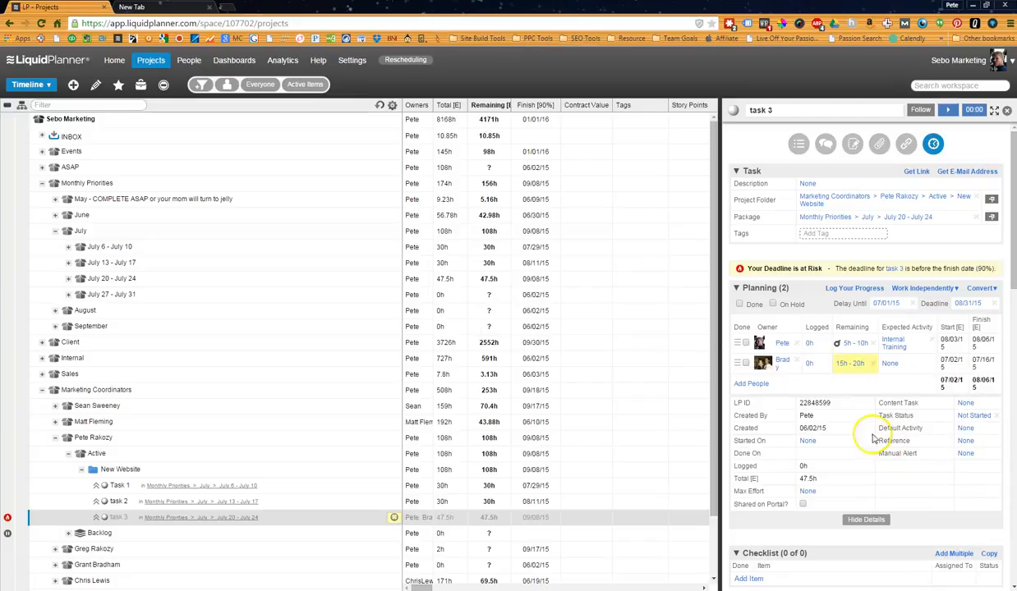
pyautogui.click(378, 109)
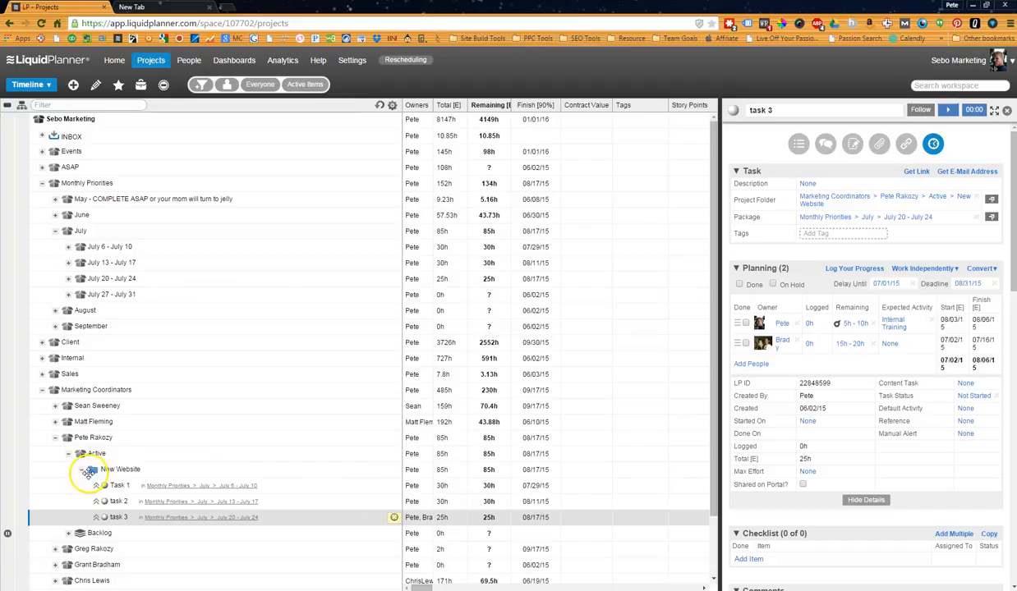
pyautogui.click(136, 469)
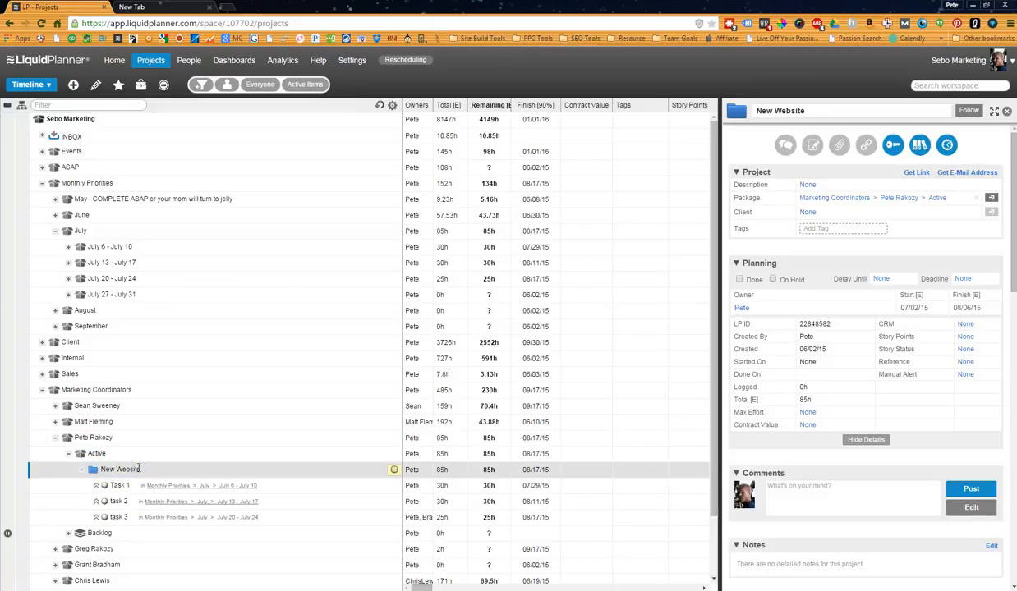
# Expand the Templates package and examine its pre-made items, including Pre-Project Setup, Site Build Sales Process, Gleeok 3.0, Weekly PM Task and Client Onboarding.
pyautogui.scroll(-2, 138, 465)
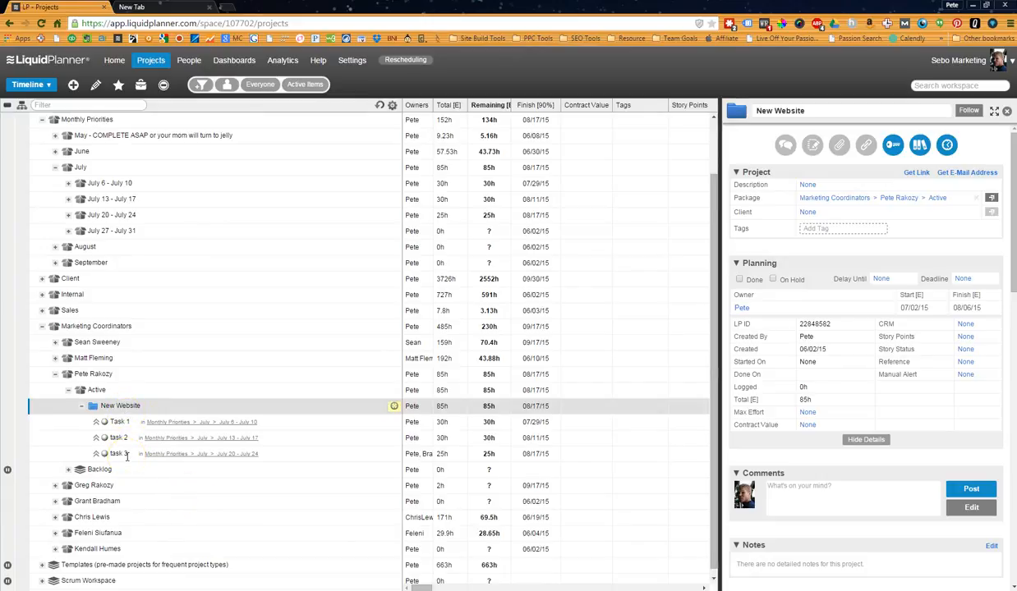
pyautogui.scroll(-1, 125, 453)
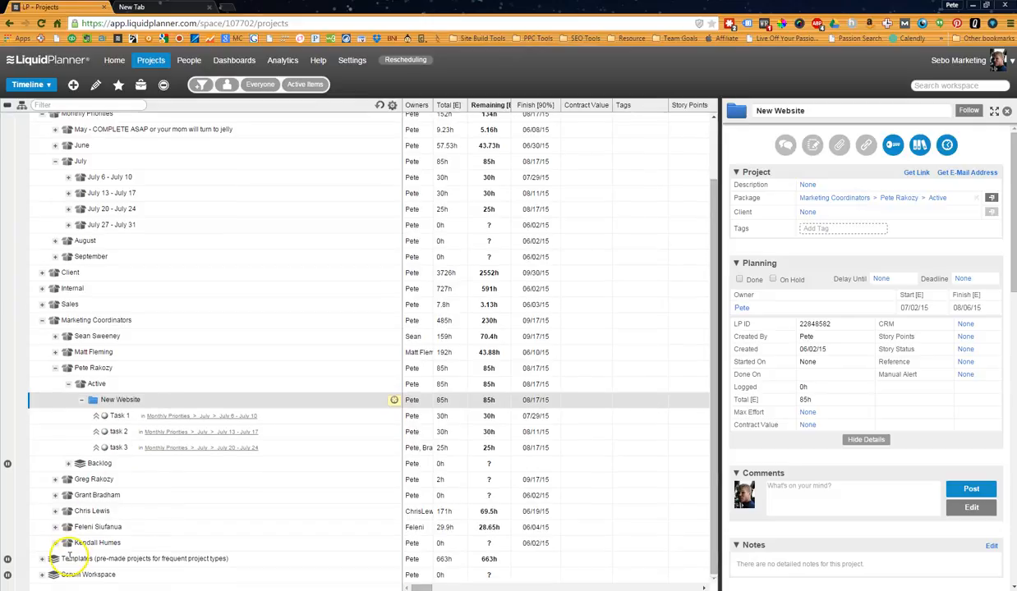
pyautogui.click(42, 558)
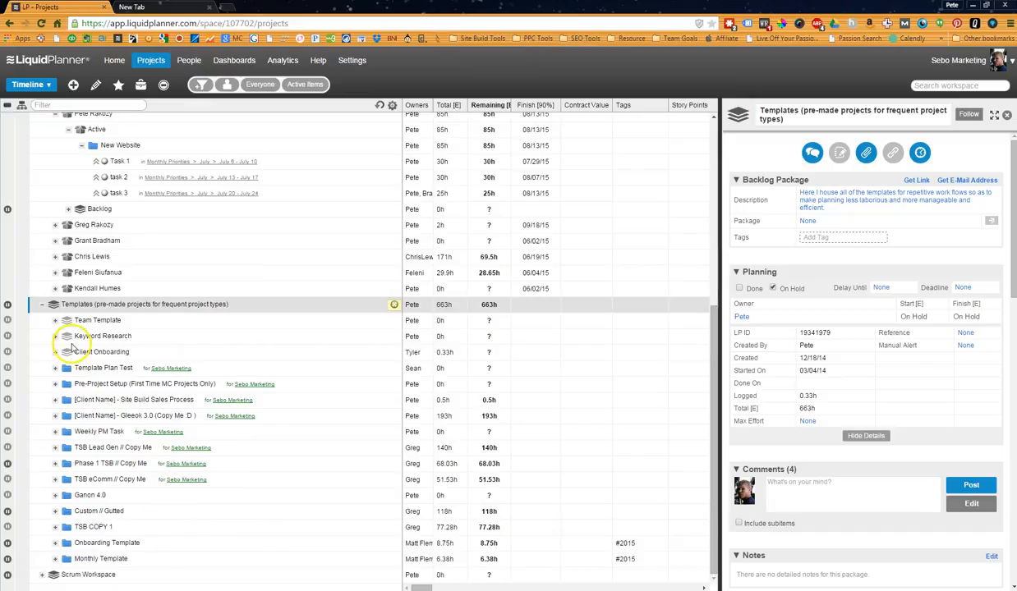
pyautogui.click(99, 384)
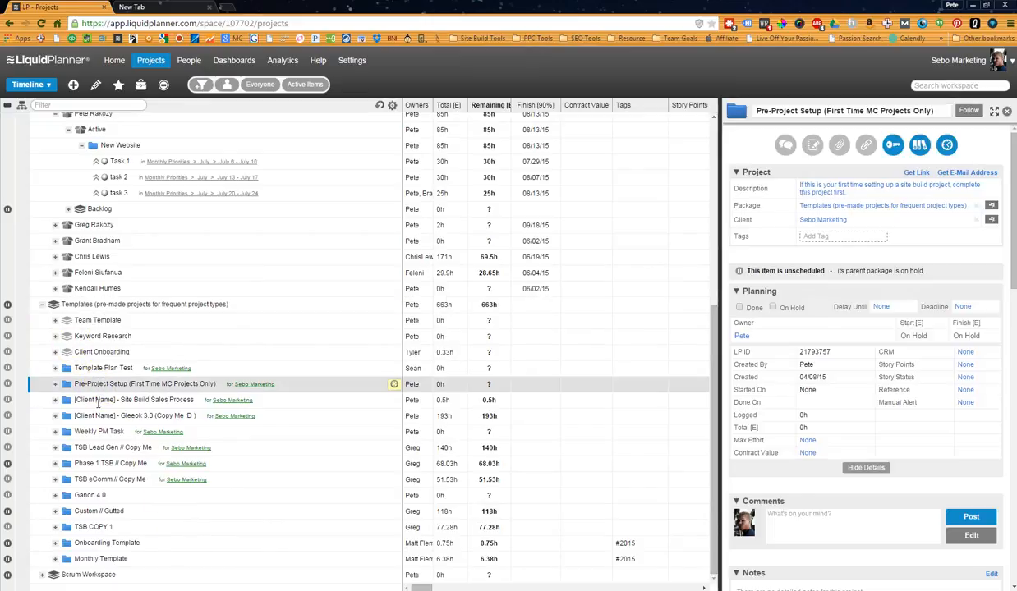
pyautogui.click(99, 400)
pyautogui.click(100, 414)
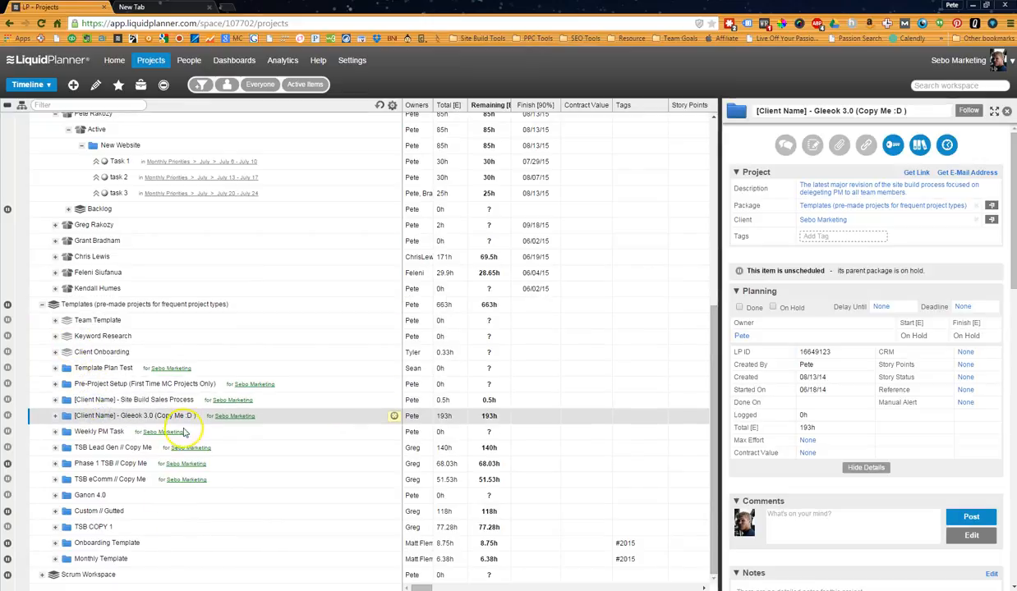
pyautogui.click(107, 435)
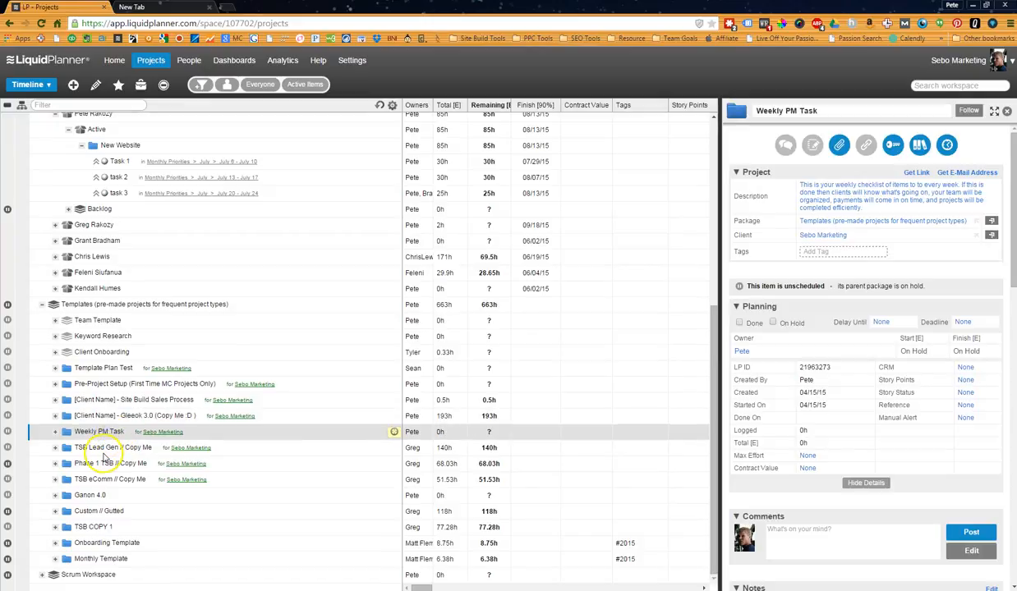
pyautogui.click(90, 353)
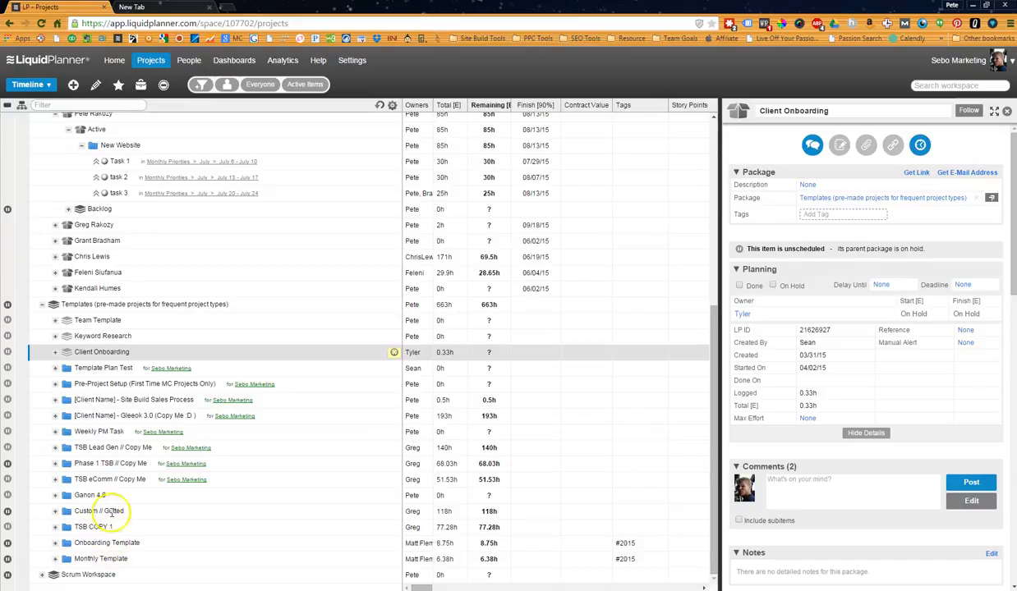
pyautogui.click(111, 432)
# Review the New Website project and jump to Task 1 inside its July 6 - July 10 package.
pyautogui.scroll(3, 113, 430)
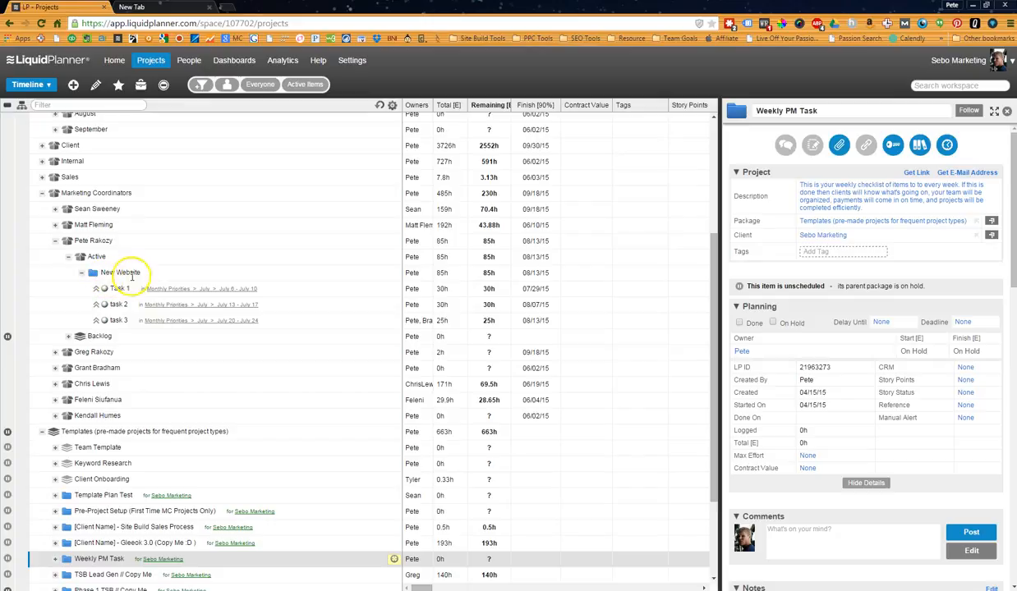
pyautogui.scroll(-3, 119, 465)
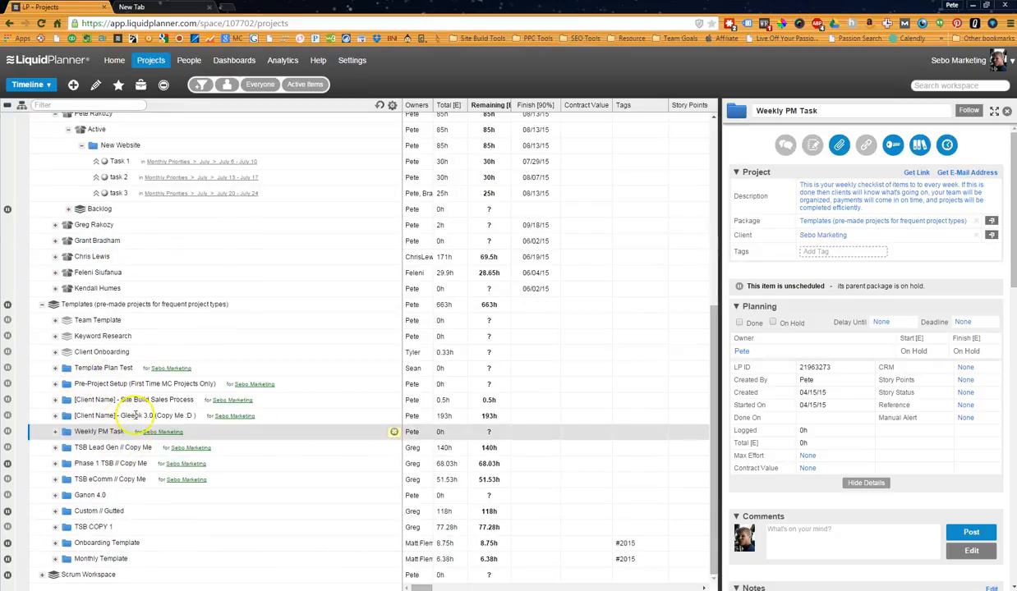
pyautogui.scroll(5, 137, 460)
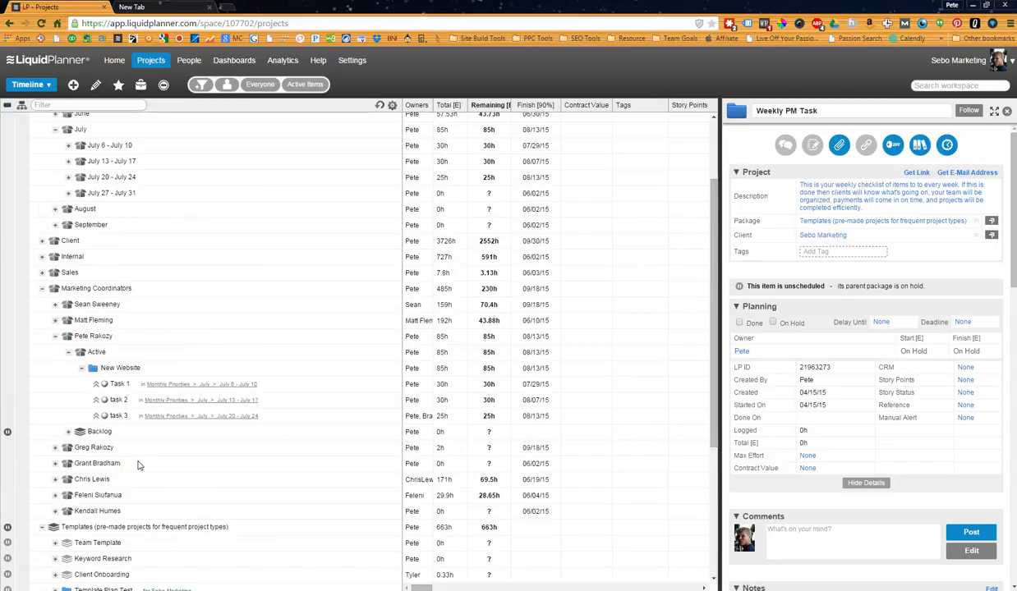
pyautogui.click(129, 367)
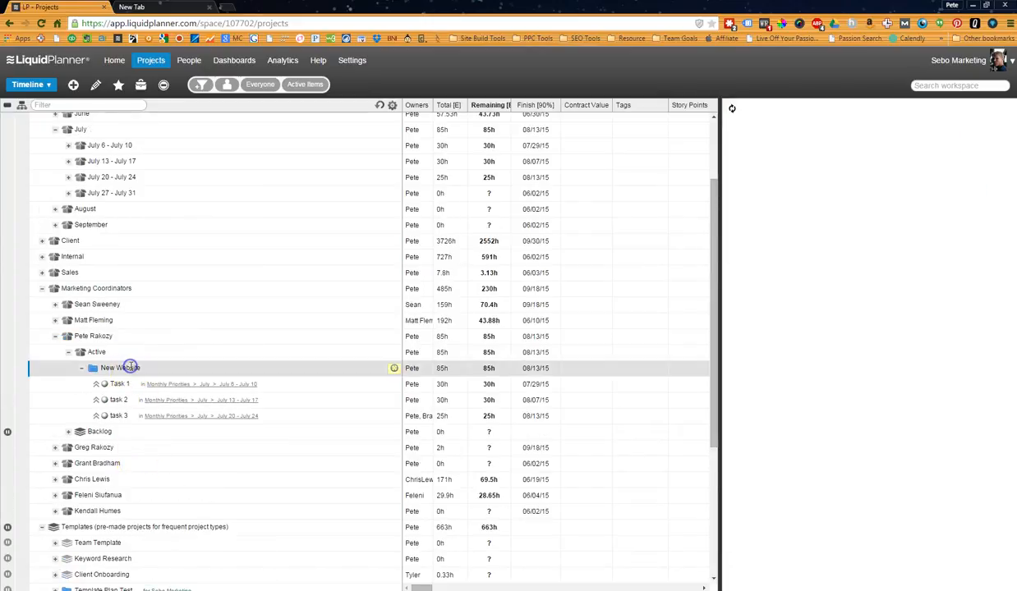
pyautogui.scroll(3, 209, 398)
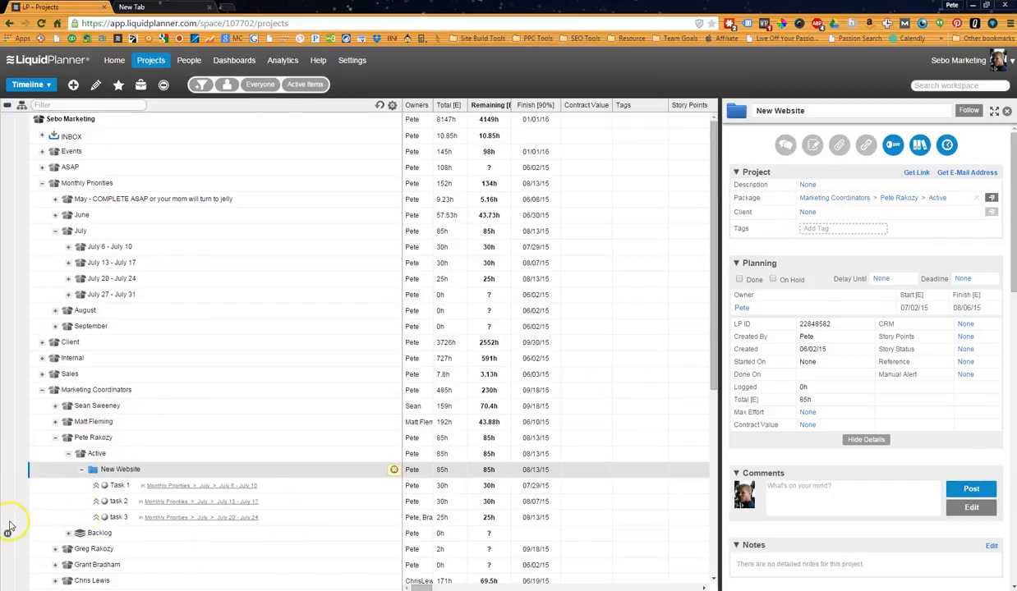
pyautogui.click(157, 487)
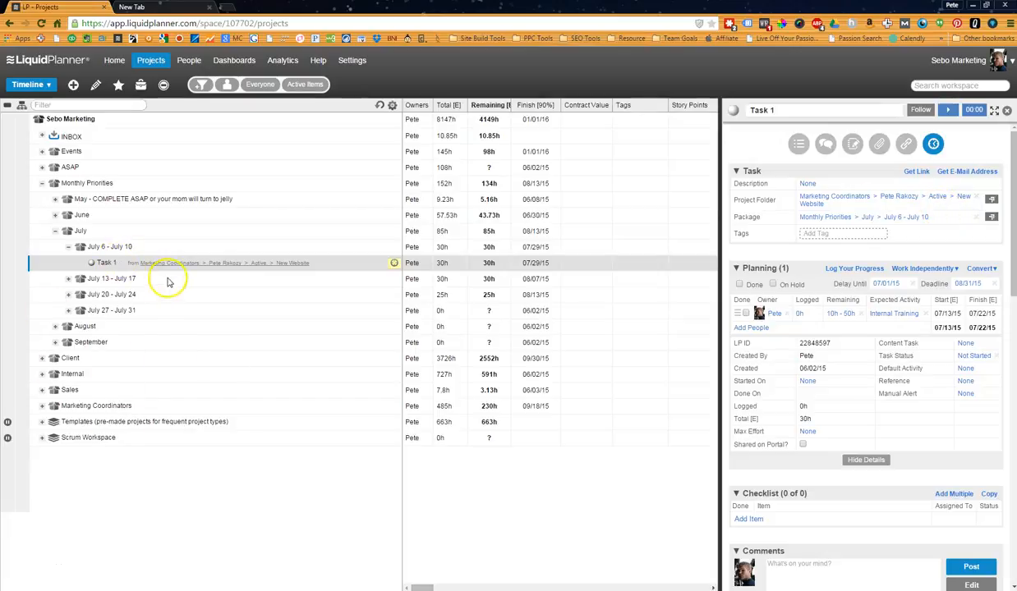
# Move Task 1 to the July 27 - July 31 package, leaving its project folder as is.
pyautogui.click(934, 199)
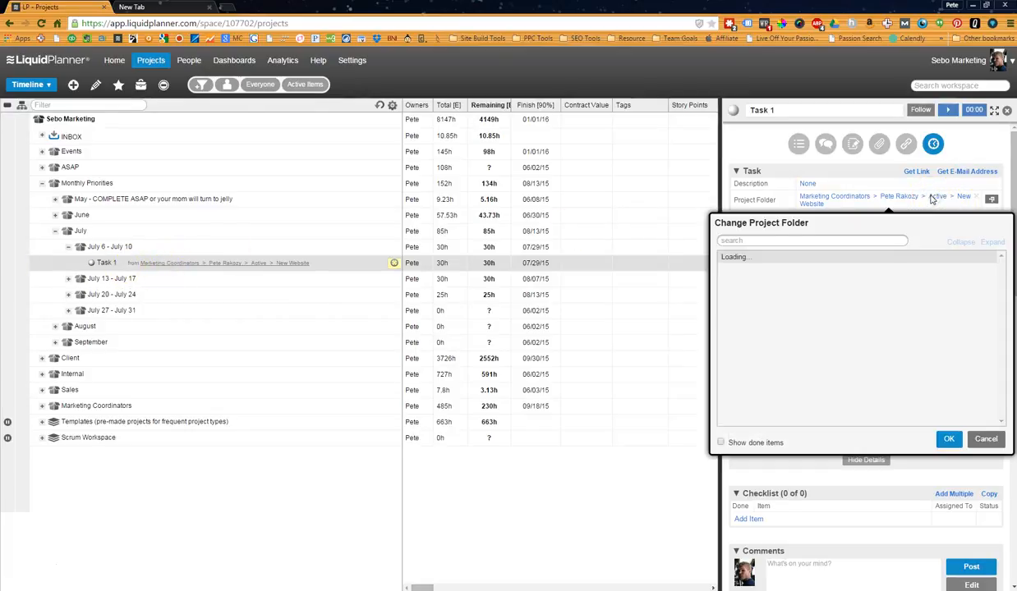
pyautogui.click(986, 439)
pyautogui.click(857, 224)
pyautogui.click(804, 416)
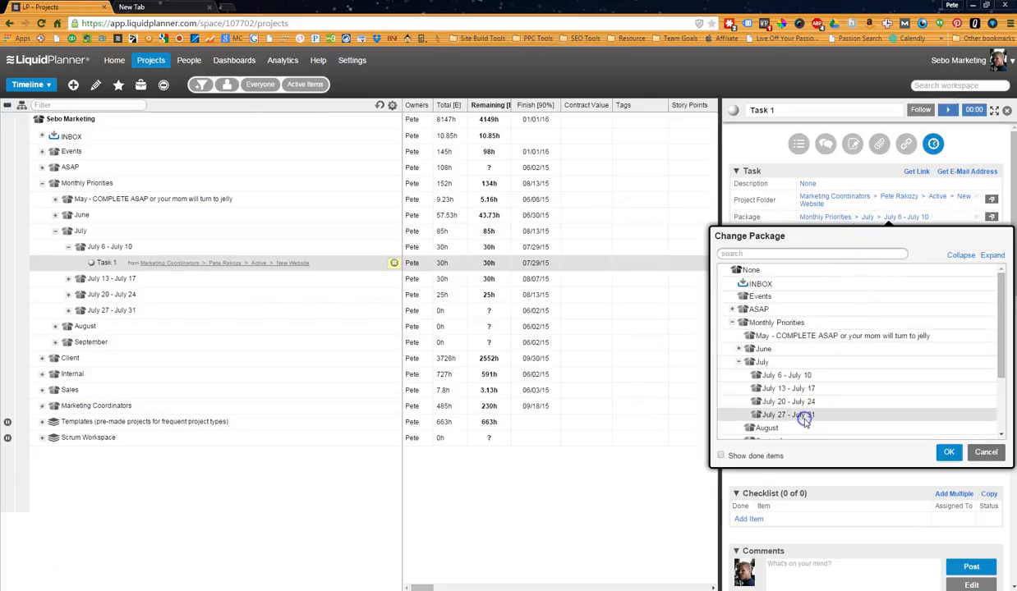
pyautogui.click(949, 452)
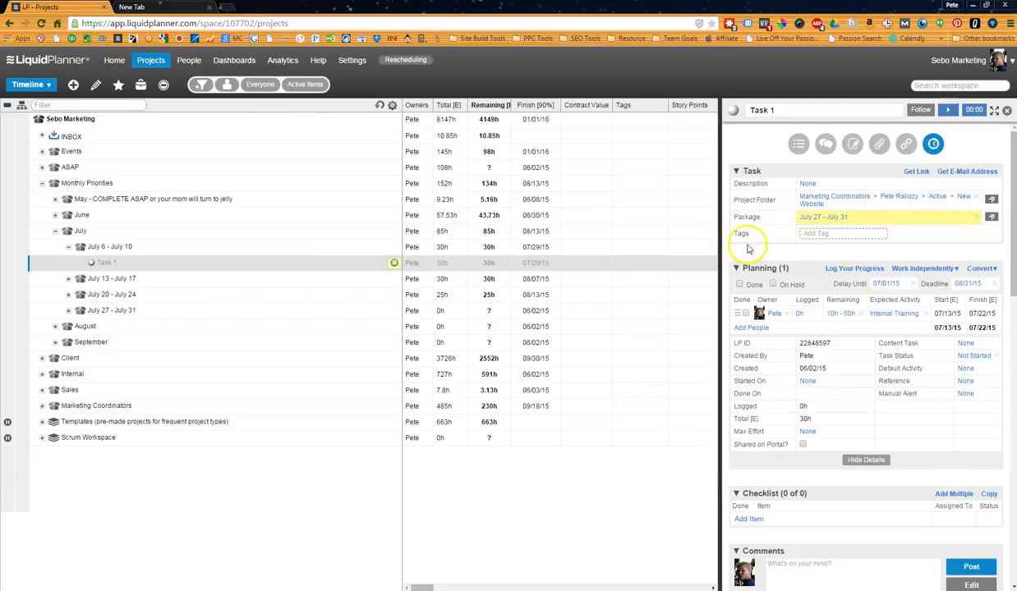
# Add the tag Website to Task 1.
pyautogui.click(838, 236)
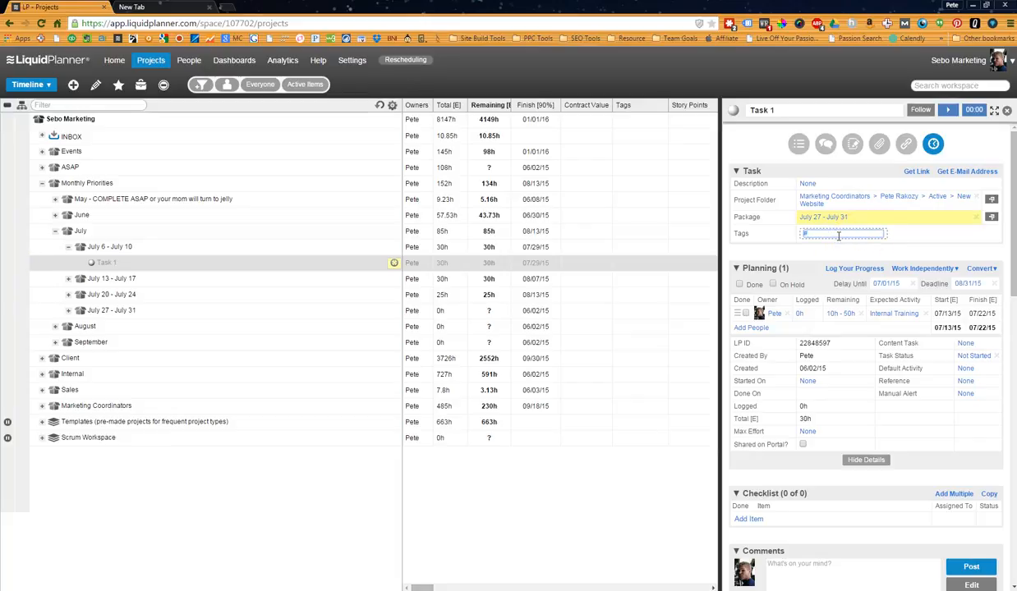
pyautogui.write('Website')
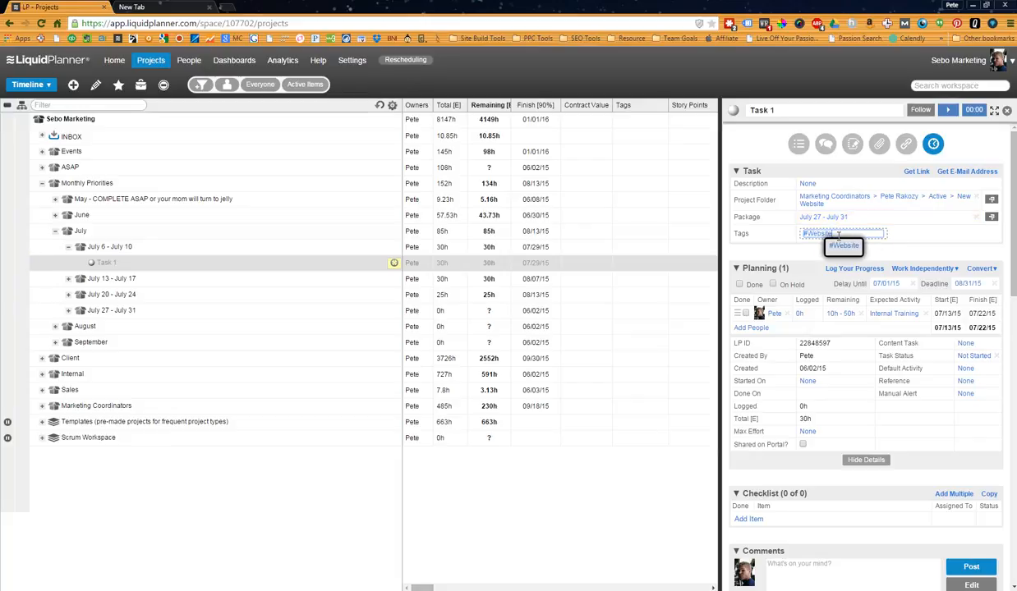
pyautogui.press('Return')
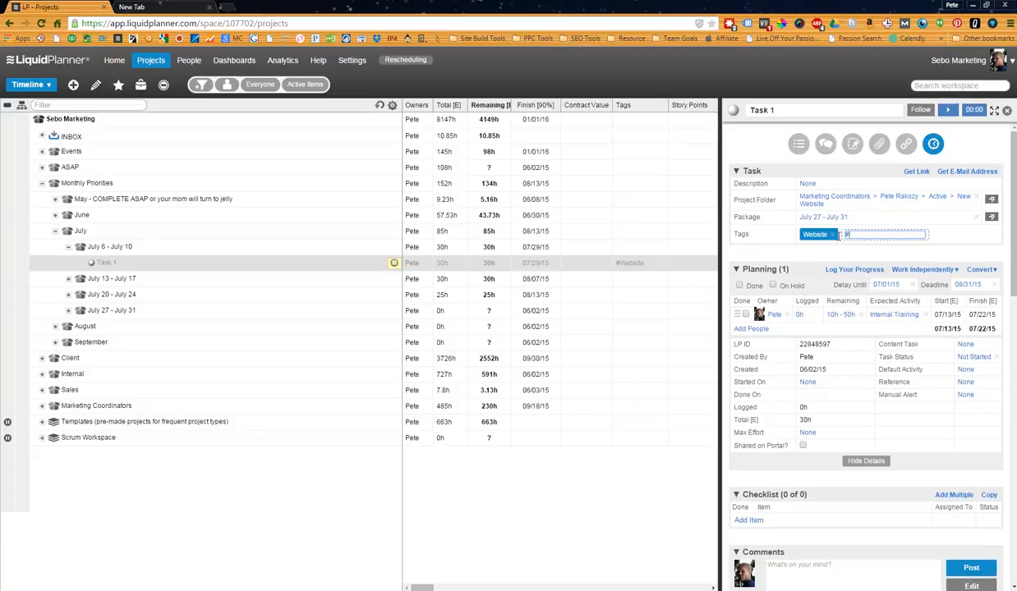